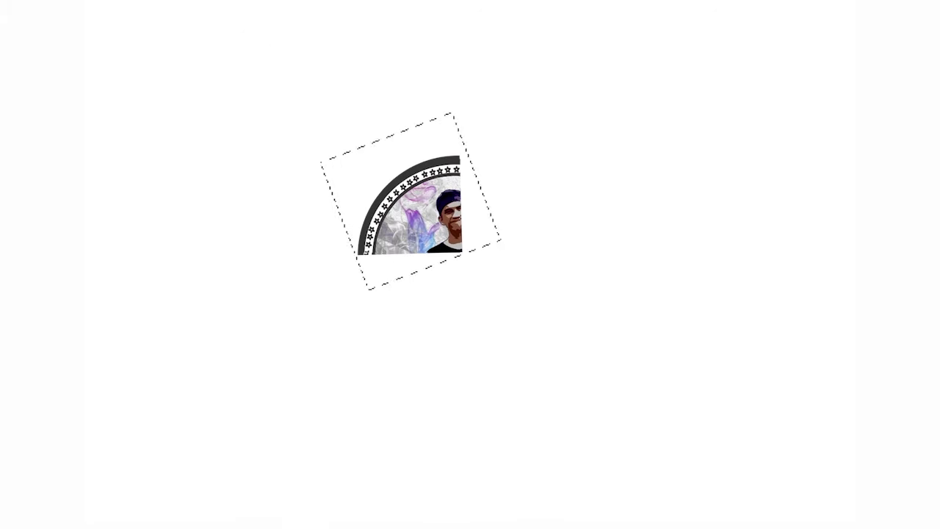
# - Place and rotate the wedge logo piece to form a semicircle with the quarter circle
pyautogui.moveTo(588, 22); pyautogui.dragTo(707, 125)
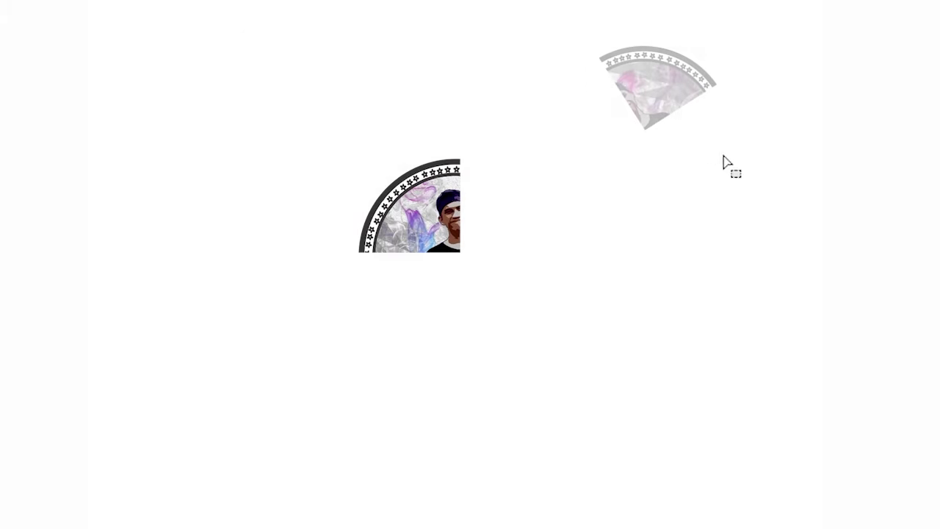
pyautogui.moveTo(726, 55); pyautogui.dragTo(783, 99)
pyautogui.moveTo(653, 162); pyautogui.dragTo(548, 236)
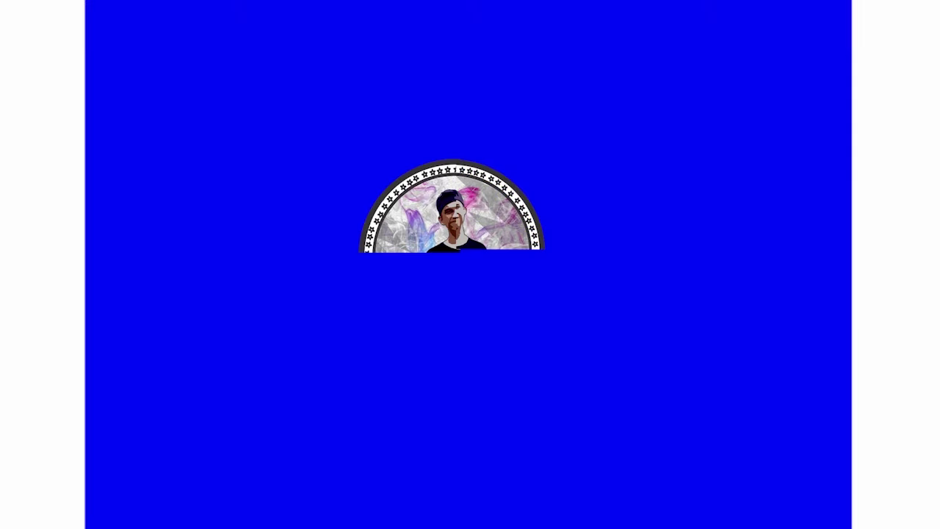
# - Fit the lower-left and right logo pieces into place to complete the circle
pyautogui.moveTo(262, 336); pyautogui.dragTo(411, 455)
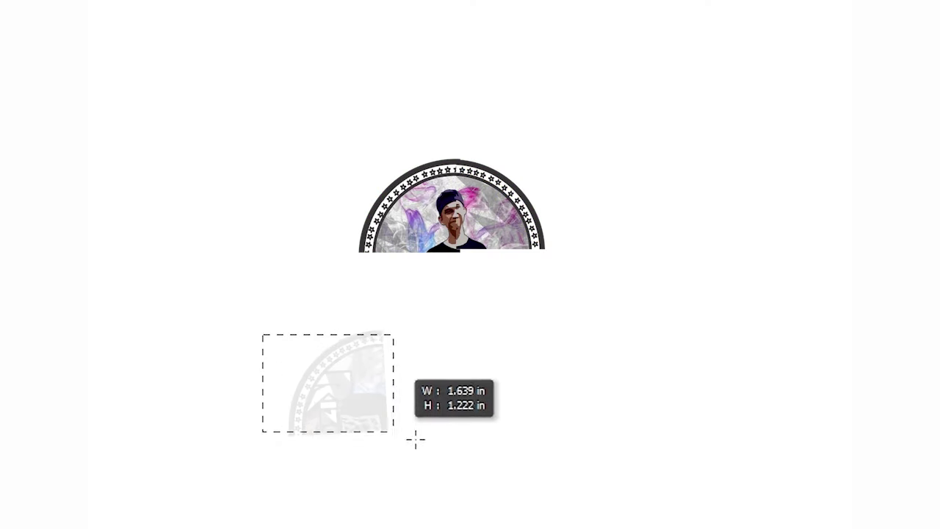
pyautogui.moveTo(436, 319); pyautogui.dragTo(289, 329)
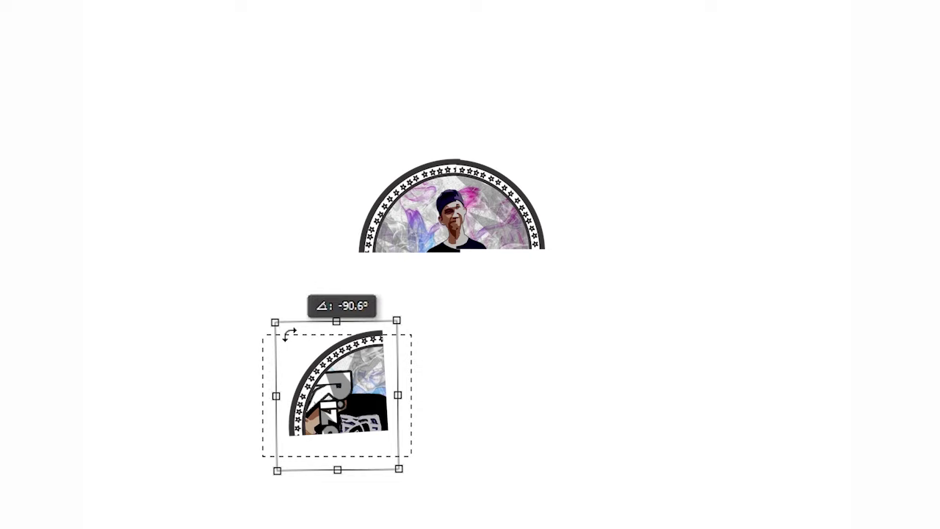
pyautogui.moveTo(320, 365); pyautogui.dragTo(391, 258)
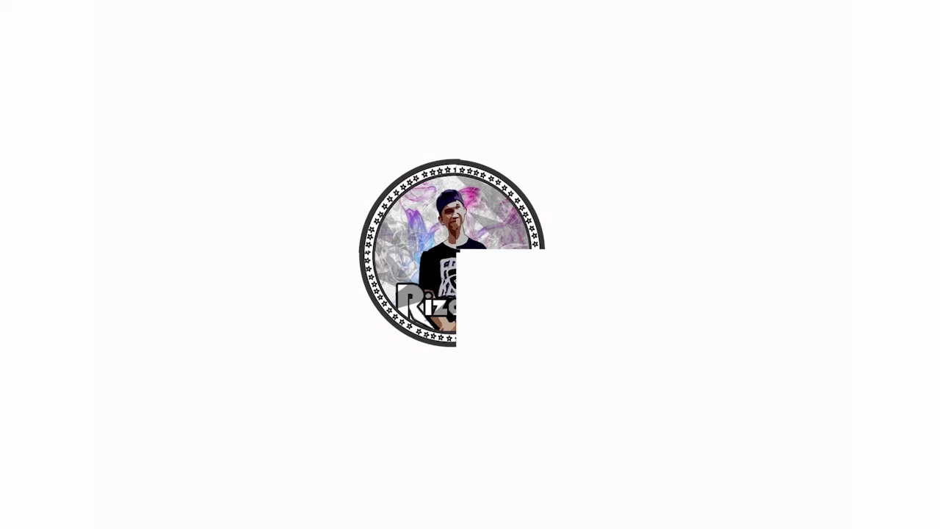
pyautogui.moveTo(834, 243); pyautogui.dragTo(642, 394)
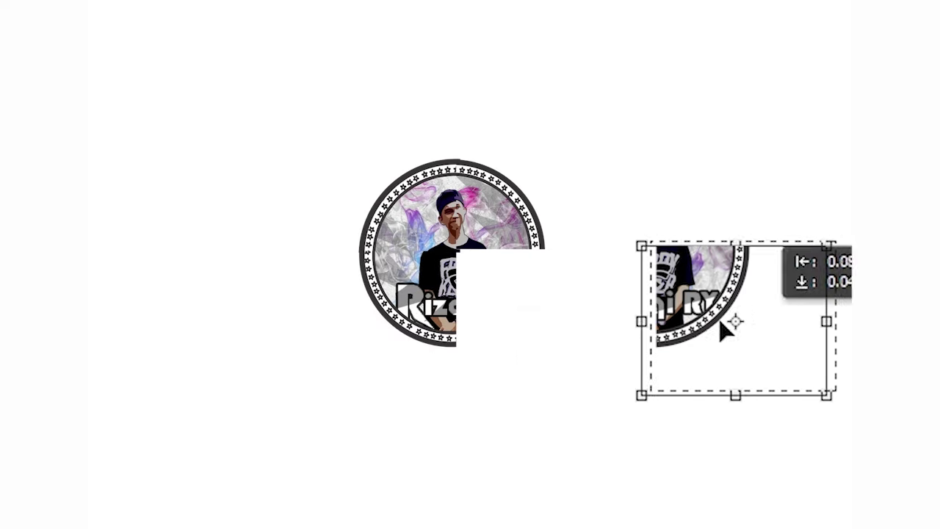
pyautogui.moveTo(723, 330); pyautogui.dragTo(593, 319)
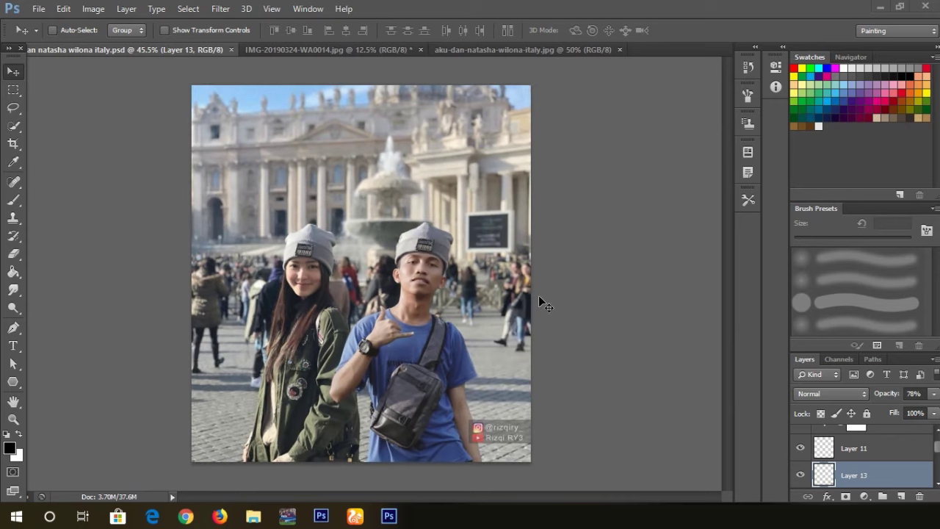
# - Fit the view to the window and switch to IMG-20190324-WA0014.jpg
pyautogui.hotkey('ctrl', '+')
pyautogui.hotkey('ctrl', '-')
pyautogui.hotkey('ctrl', '0')
pyautogui.click(366, 52)
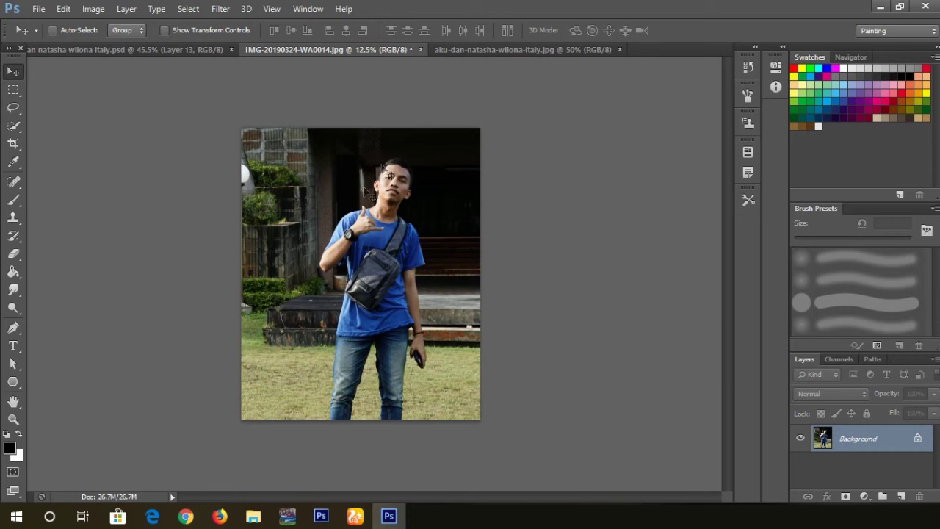
# - Inspect aku-dan-natasha-wilona-italy.jpg, then return to IMG-20190324-WA0014.jpg
pyautogui.click(460, 52)
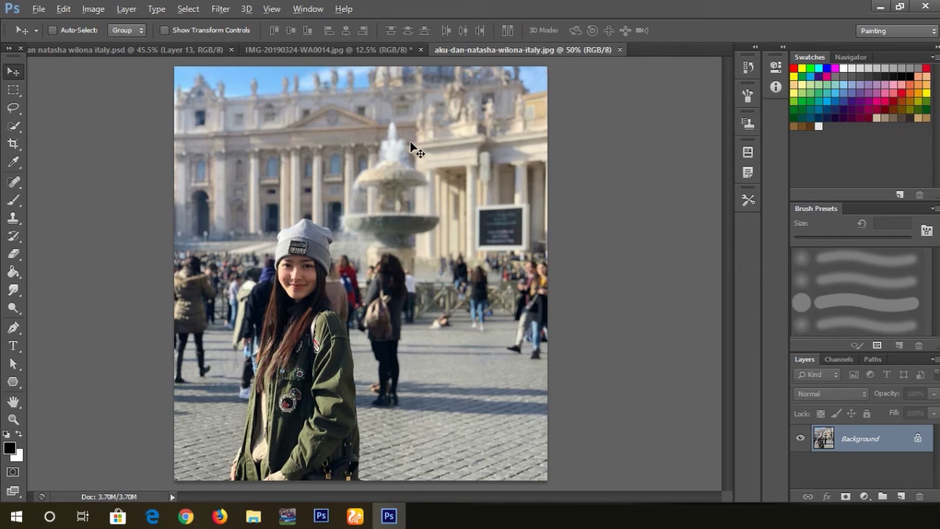
pyautogui.scroll(-1, 410, 143)
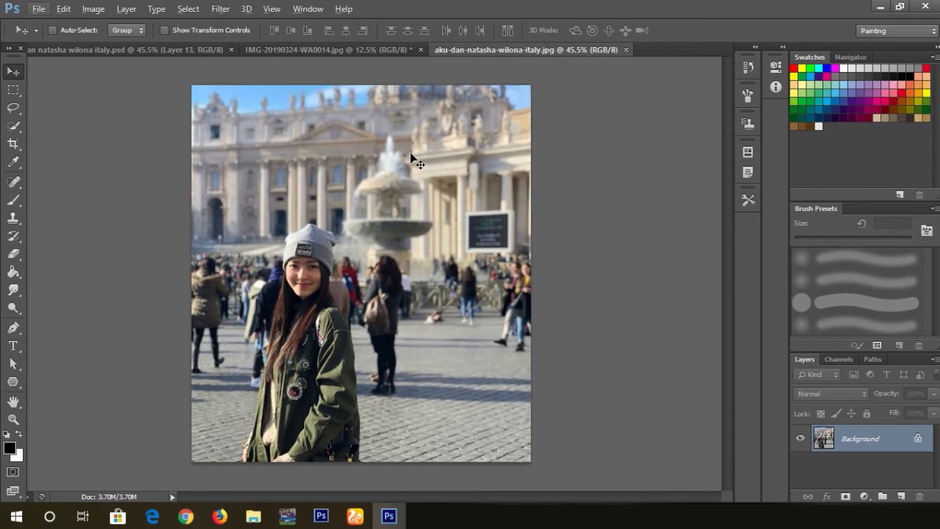
pyautogui.scroll(1, 410, 152)
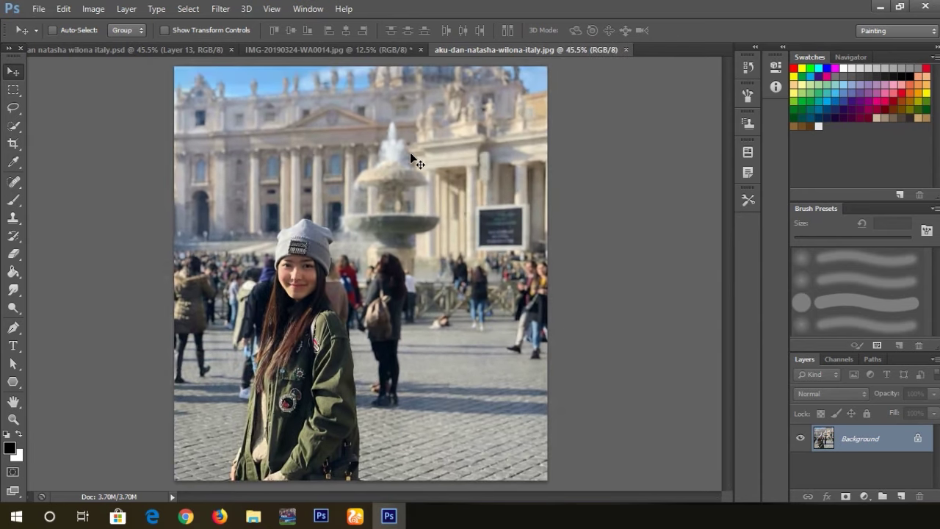
pyautogui.click(359, 46)
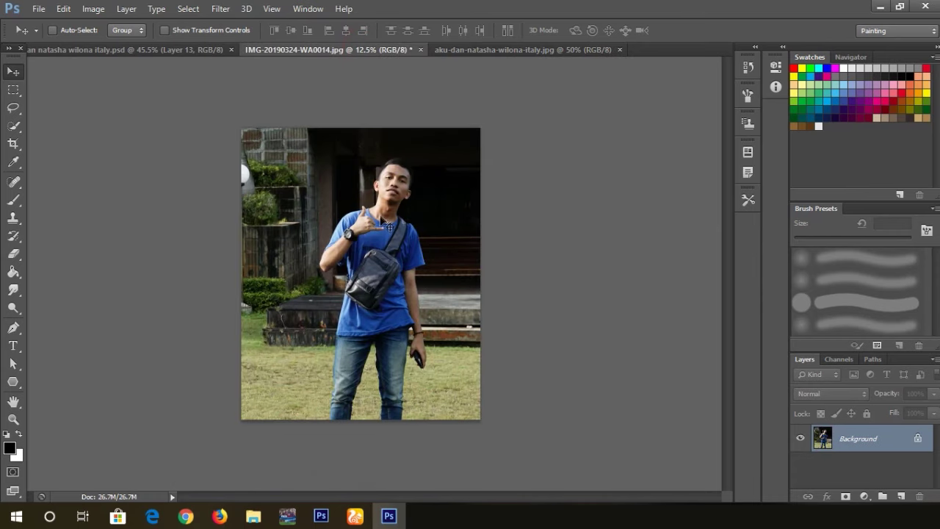
# - Choose the Quick Selection tool with an enlarged brush
pyautogui.scroll(1, 386, 224)
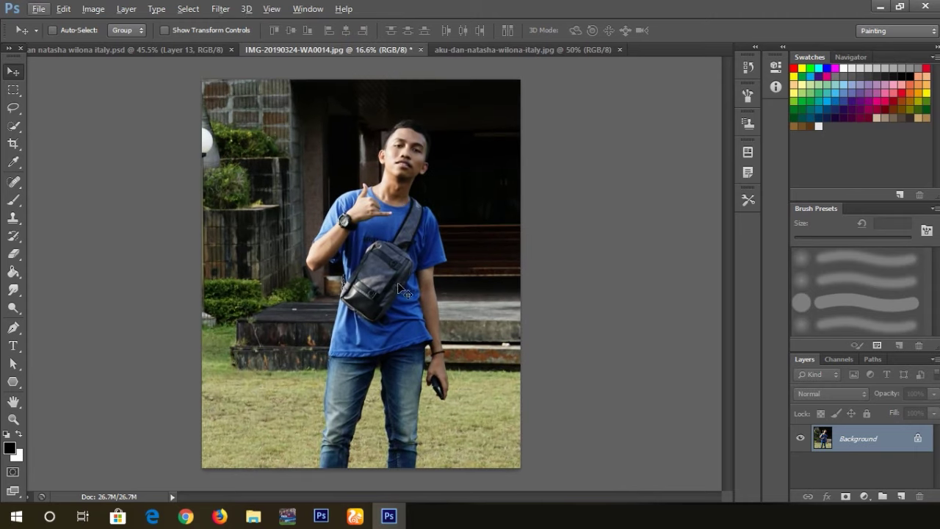
pyautogui.press('w')
pyautogui.hotkey('alt', 'w')
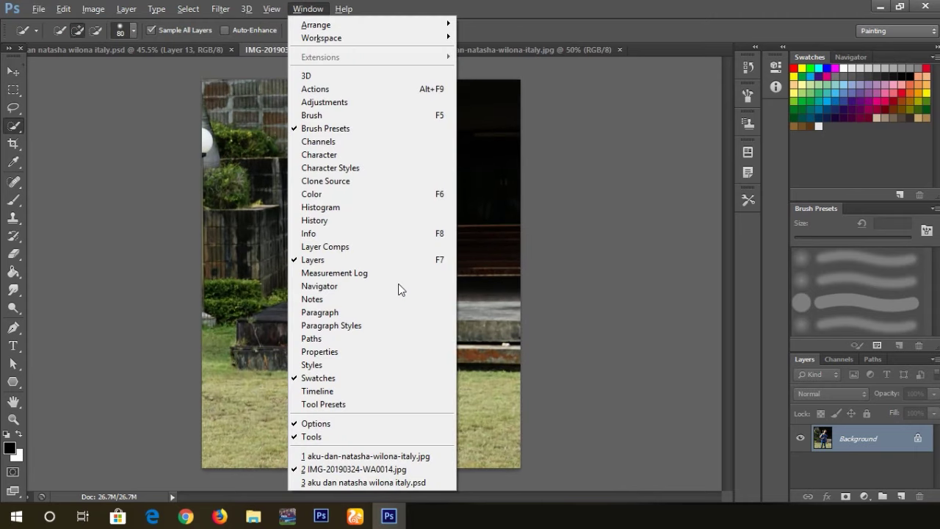
pyautogui.press('Escape')
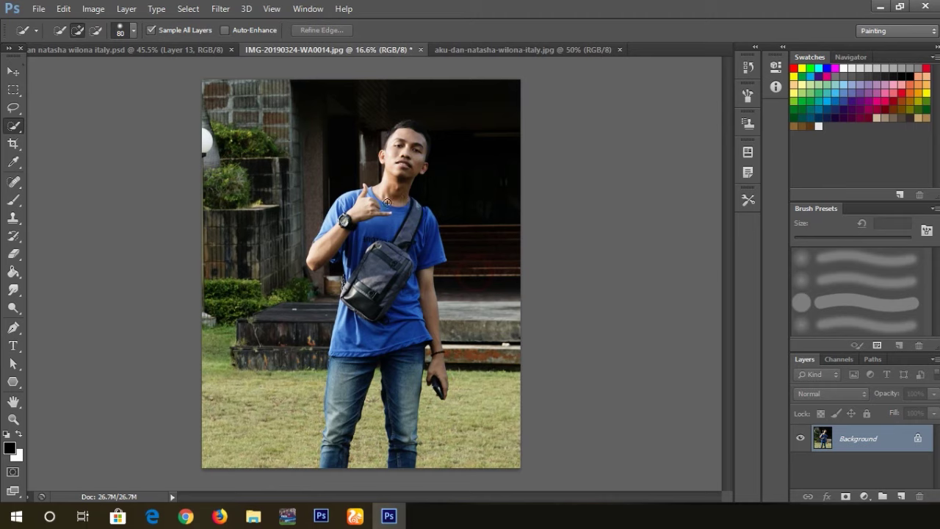
pyautogui.press(']')
pyautogui.press('v')
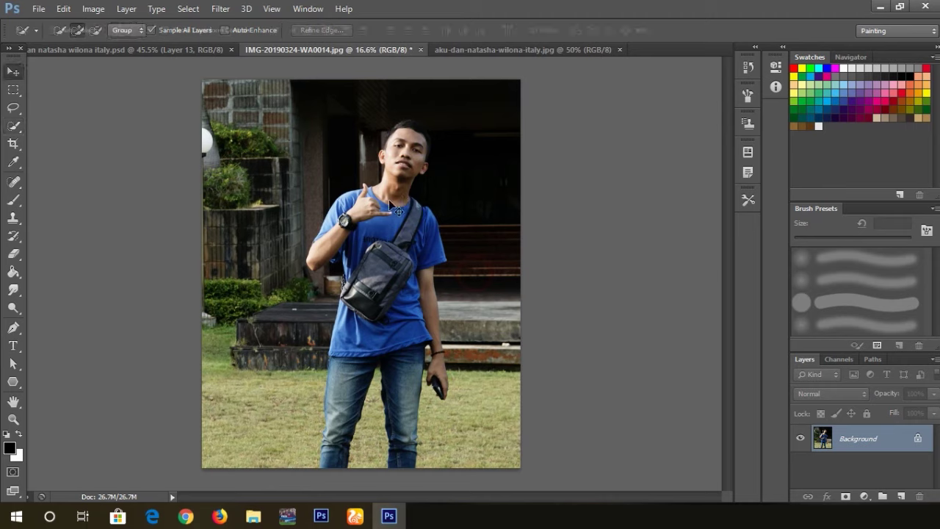
pyautogui.press('w')
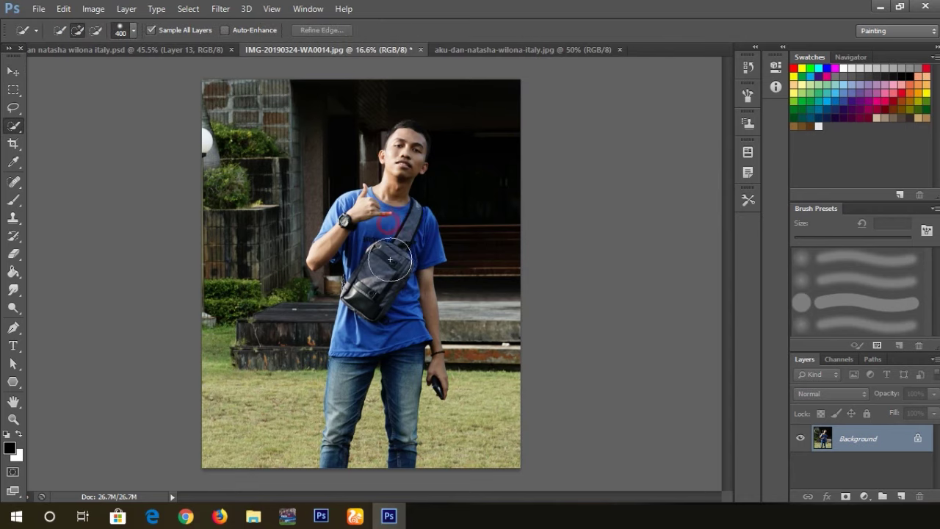
# - Select the man's bag, shirt and torso
pyautogui.moveTo(390, 259); pyautogui.dragTo(380, 282)
pyautogui.scroll(1, 367, 295)
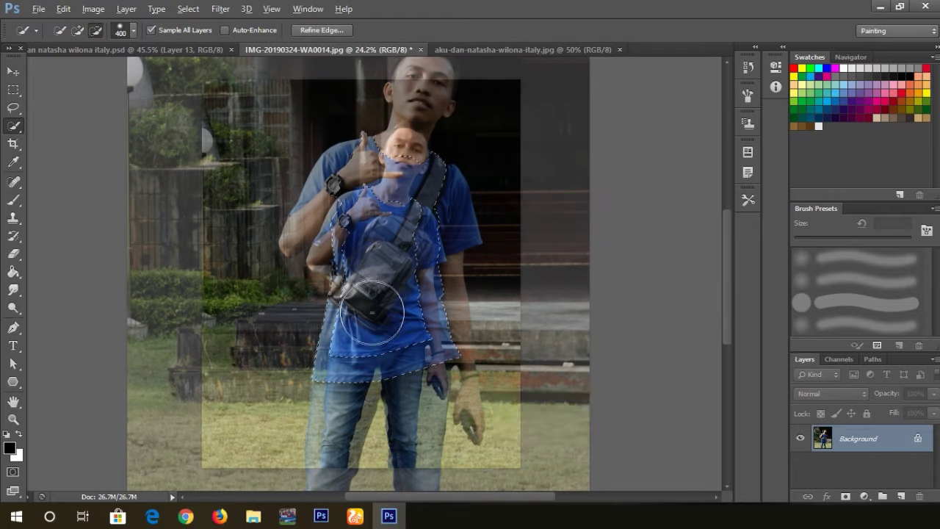
pyautogui.scroll(1, 376, 292)
pyautogui.scroll(1, 378, 293)
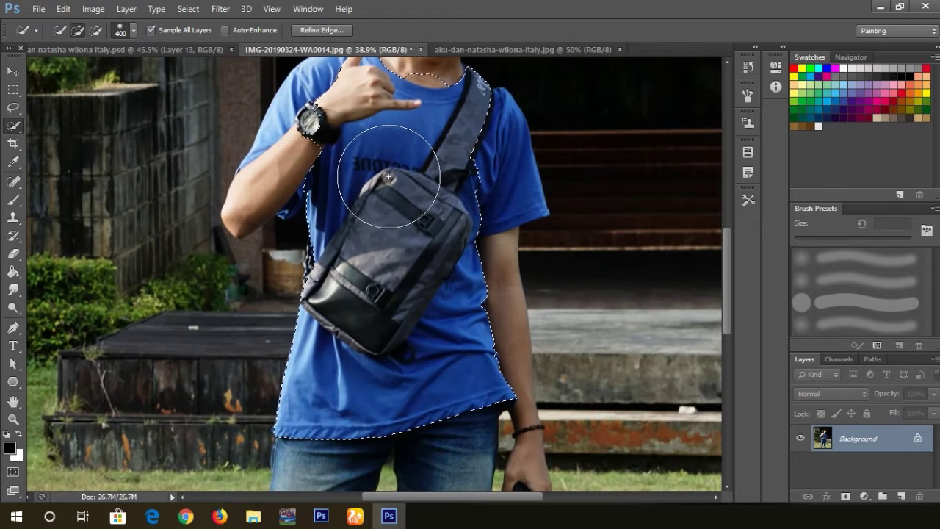
pyautogui.moveTo(395, 290)
pyautogui.mouseDown()
pyautogui.moveTo(395, 268)
pyautogui.moveTo(389, 398)
pyautogui.mouseUp()
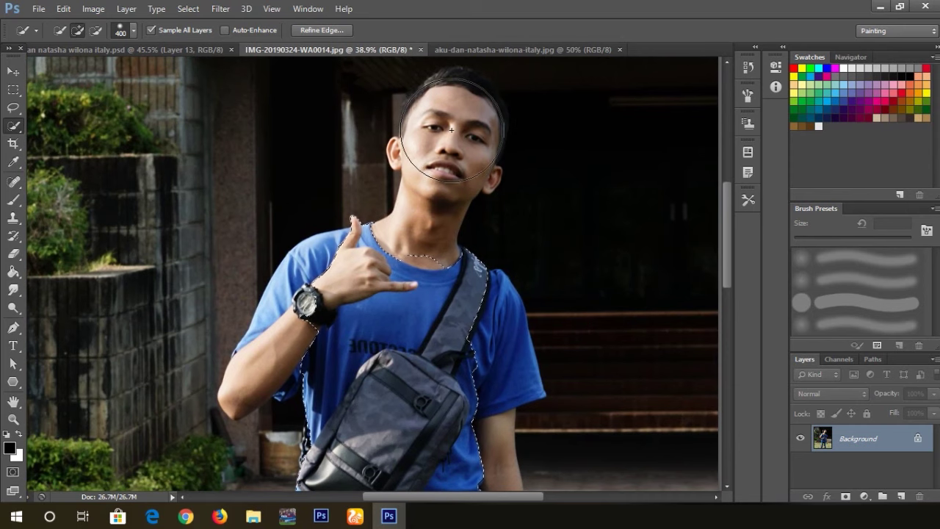
# - With a smaller brush, extend the selection to the man's head, neck and hair
pyautogui.press('[')
pyautogui.press('[')
pyautogui.press('[')
pyautogui.moveTo(452, 130)
pyautogui.mouseDown()
pyautogui.moveTo(433, 119)
pyautogui.moveTo(417, 143)
pyautogui.mouseUp()
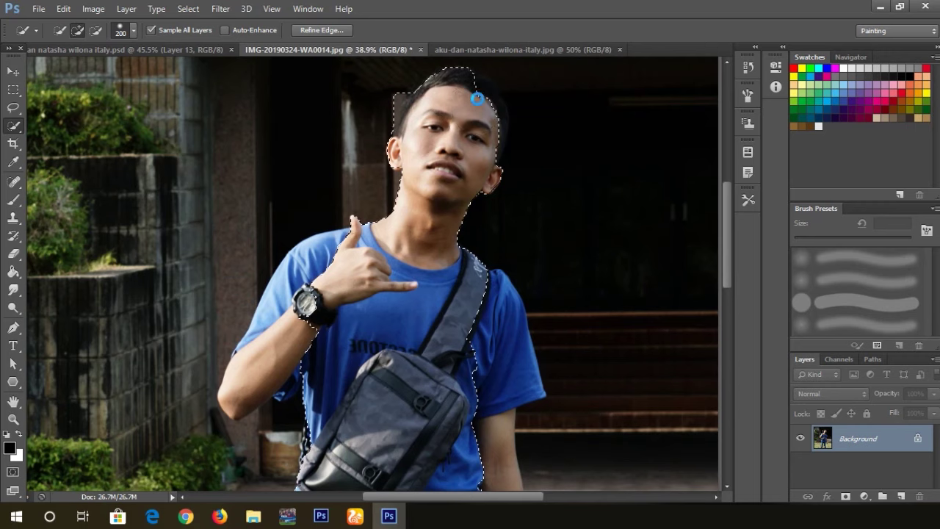
pyautogui.click(477, 97)
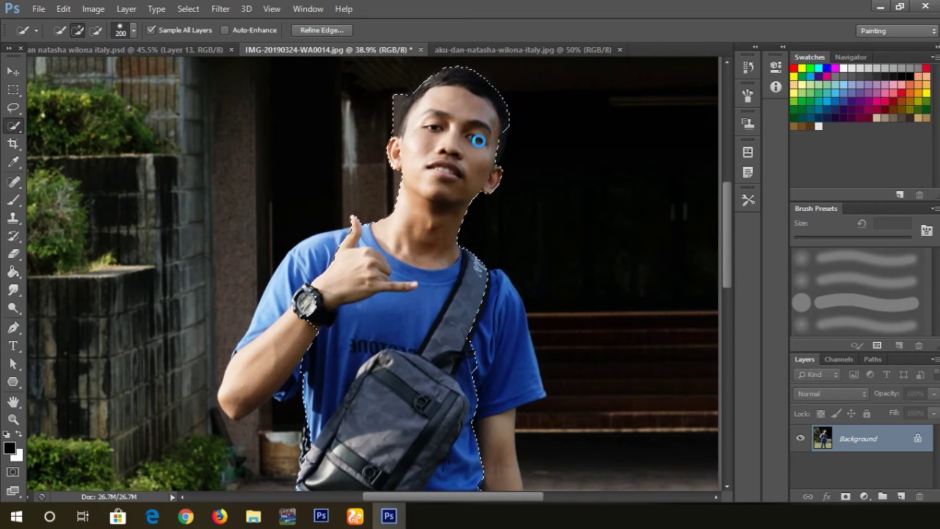
pyautogui.scroll(-3, 476, 160)
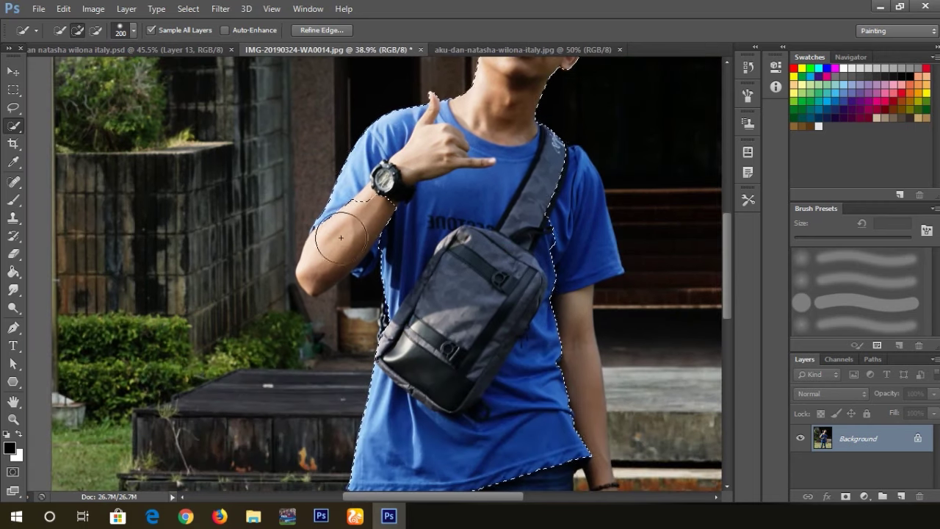
pyautogui.scroll(-5, 448, 160)
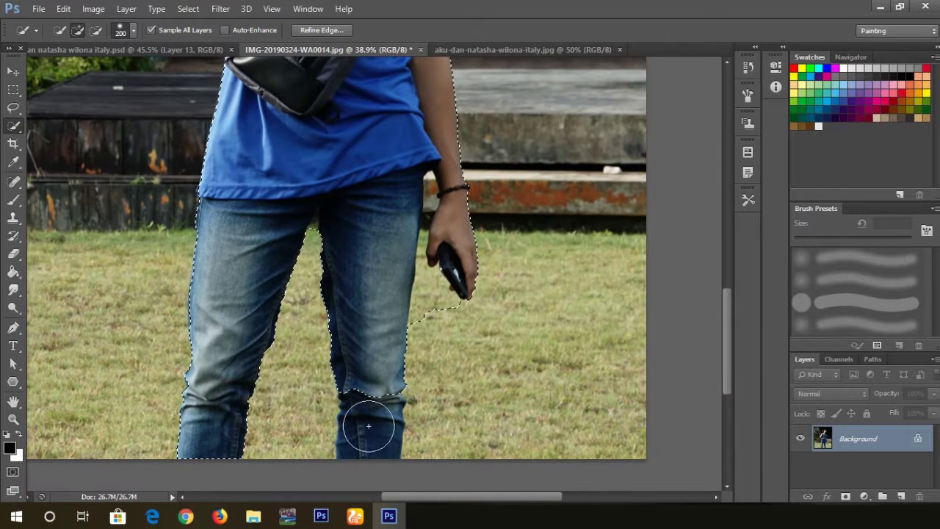
pyautogui.scroll(-2, 367, 426)
pyautogui.scroll(3, 448, 261)
pyautogui.scroll(-5, 447, 260)
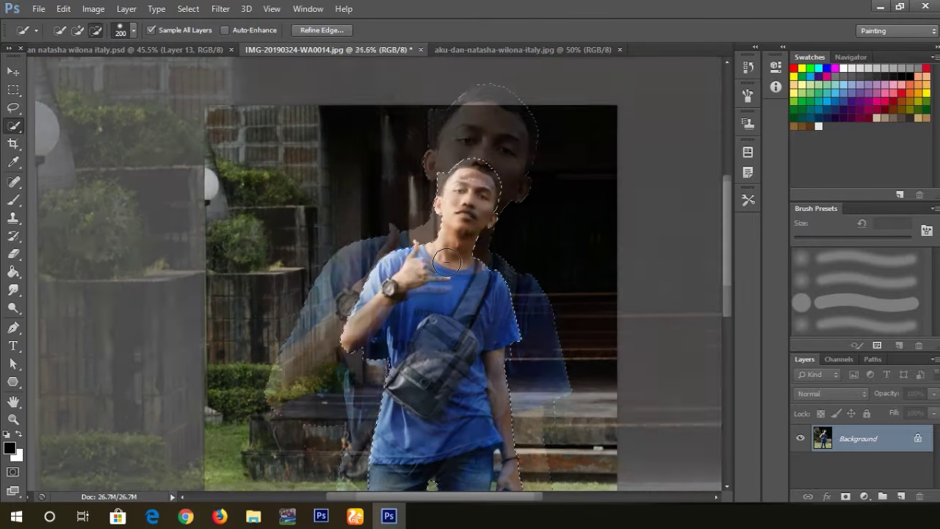
pyautogui.scroll(1, 384, 288)
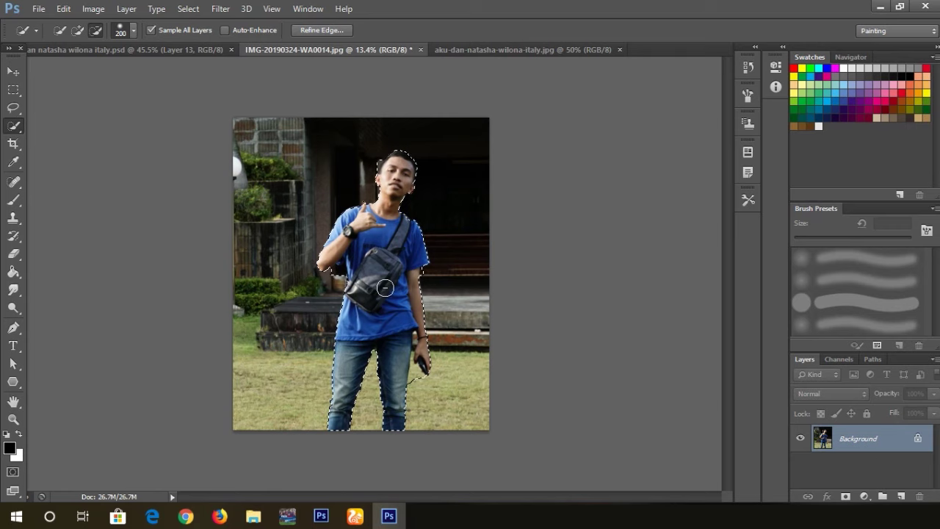
pyautogui.scroll(1, 384, 288)
# - Drag the selected man into the St. Peter's Square photo as Layer 1, lowered so his face shows
pyautogui.click(17, 73)
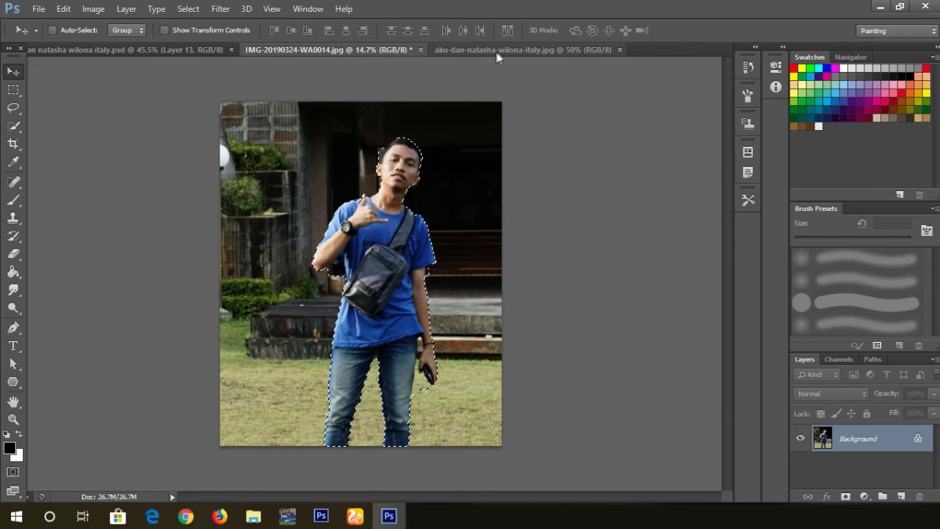
pyautogui.moveTo(400, 265)
pyautogui.mouseDown()
pyautogui.moveTo(510, 40)
pyautogui.moveTo(410, 217)
pyautogui.moveTo(388, 380)
pyautogui.mouseUp()
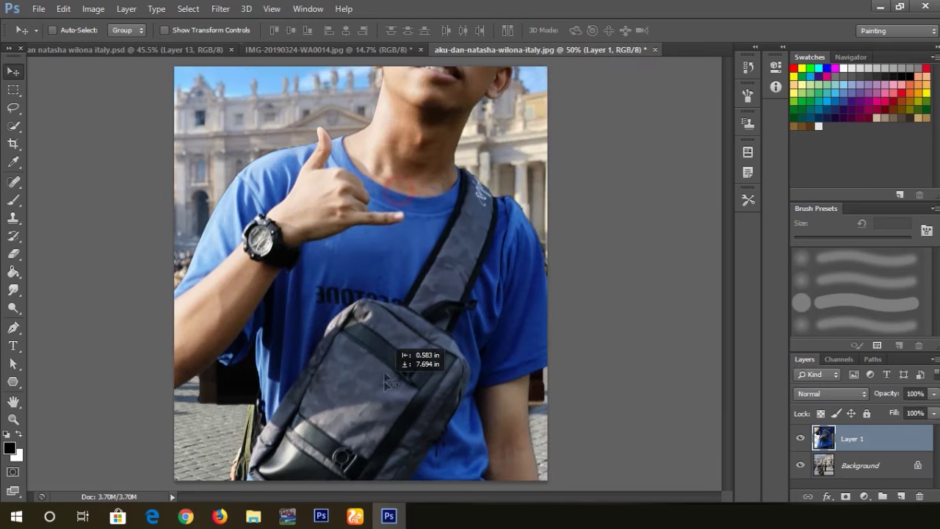
pyautogui.moveTo(430, 125); pyautogui.dragTo(433, 183)
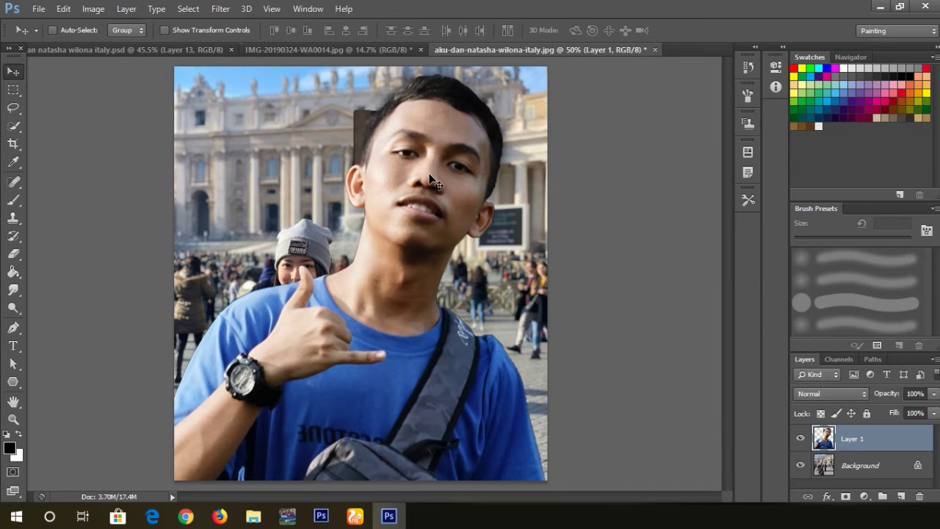
# - Free-transform Layer 1 to shrink the man and move him beside the woman
pyautogui.hotkey('ctrl', 't')
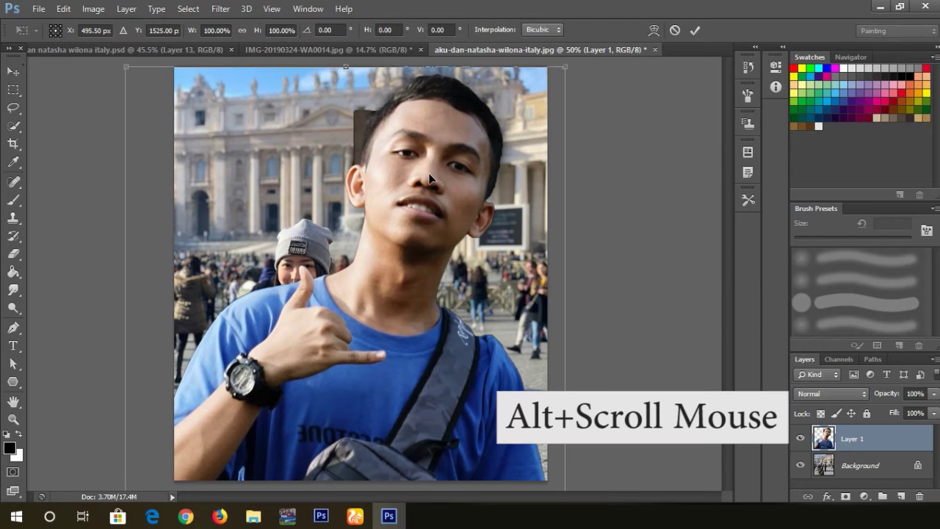
pyautogui.scroll(-1, 430, 177)
pyautogui.scroll(-1, 430, 177)
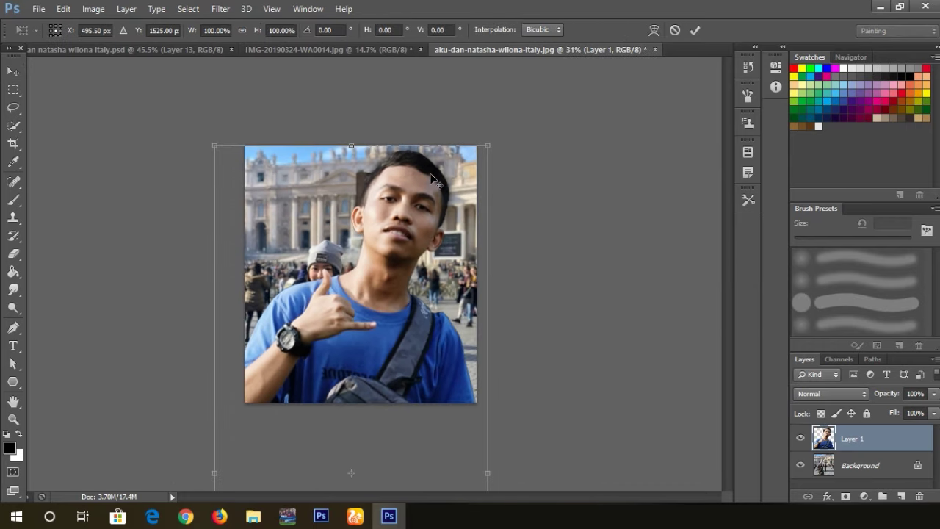
pyautogui.scroll(-1, 430, 177)
pyautogui.scroll(-1, 430, 177)
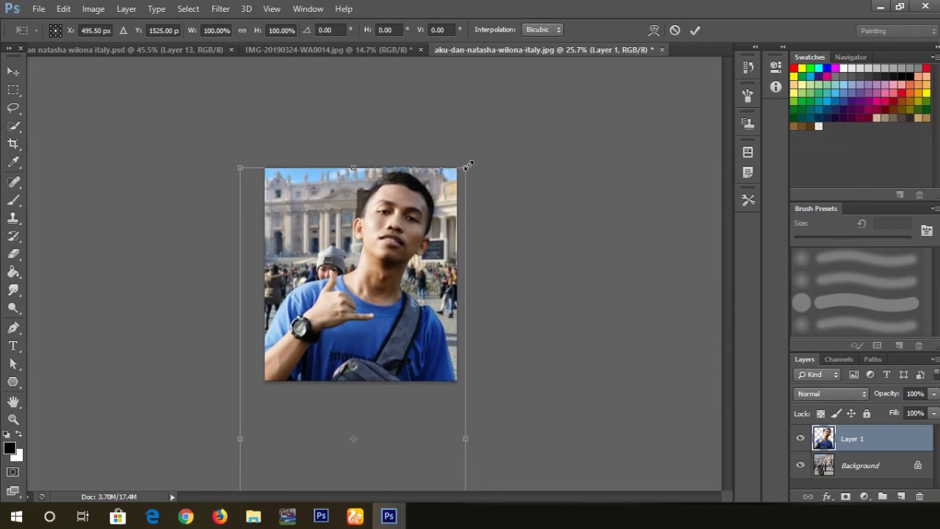
pyautogui.moveTo(469, 166)
pyautogui.mouseDown()
pyautogui.moveTo(343, 426)
pyautogui.moveTo(406, 184)
pyautogui.moveTo(366, 288)
pyautogui.mouseUp()
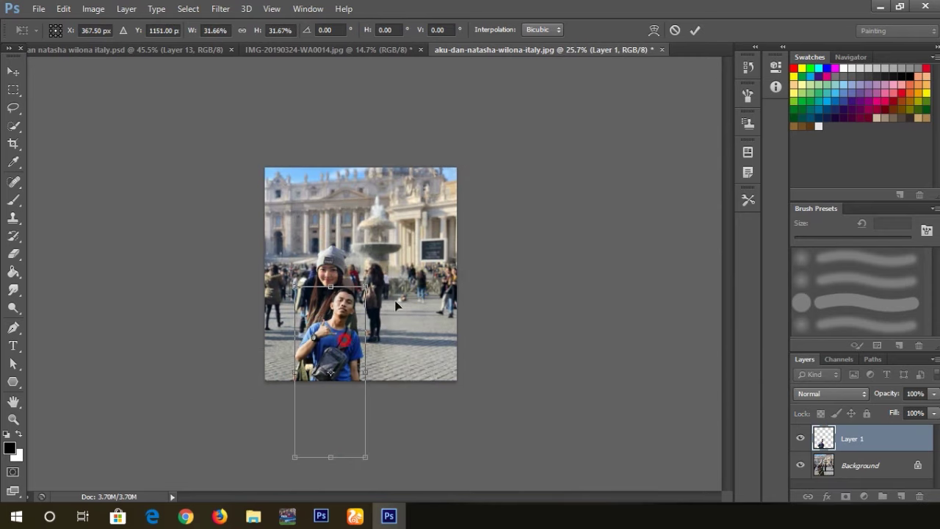
pyautogui.moveTo(335, 356); pyautogui.dragTo(409, 306)
pyautogui.hotkey('ctrl', '+')
pyautogui.hotkey('ctrl', '+')
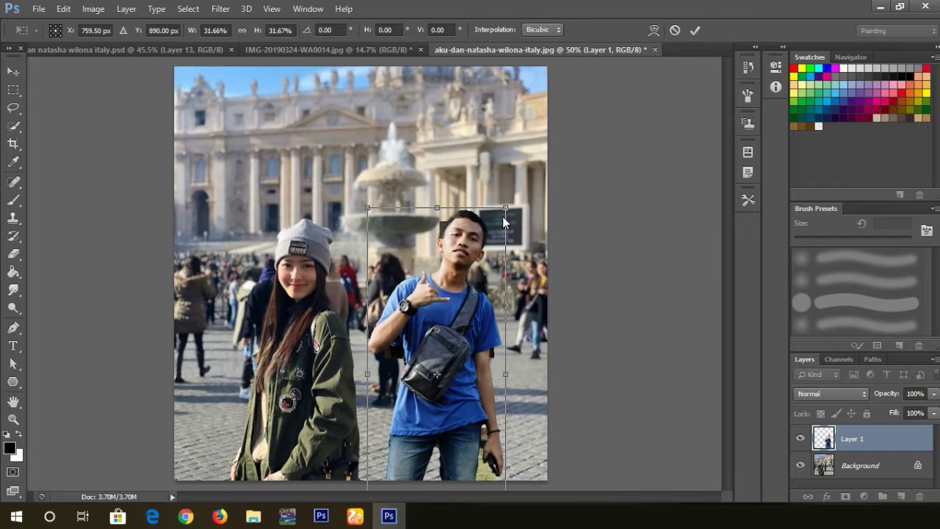
# - Fine-tune the man's size and position next to the woman
pyautogui.keyDown('shift'); pyautogui.moveTo(503, 210); pyautogui.dragTo(544, 118); pyautogui.keyUp('shift')
pyautogui.scroll(-2, 425, 268)
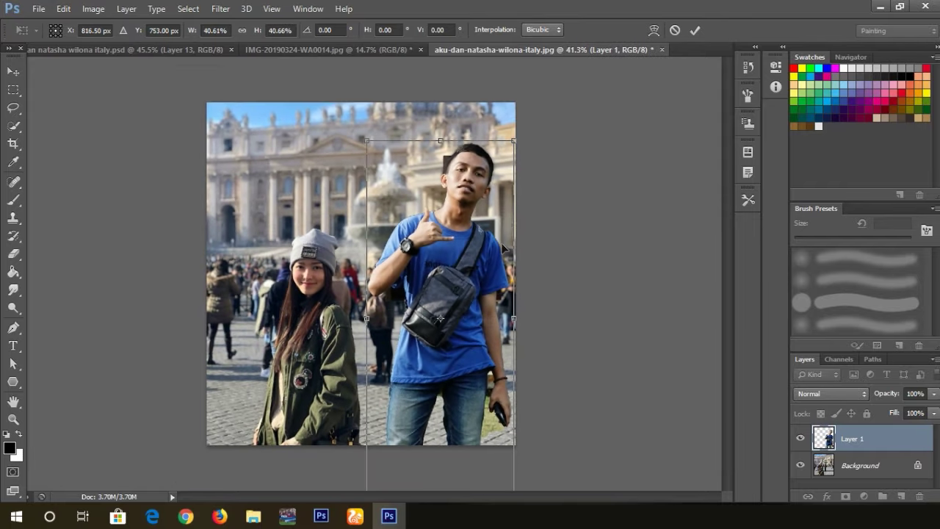
pyautogui.moveTo(425, 265); pyautogui.dragTo(415, 338)
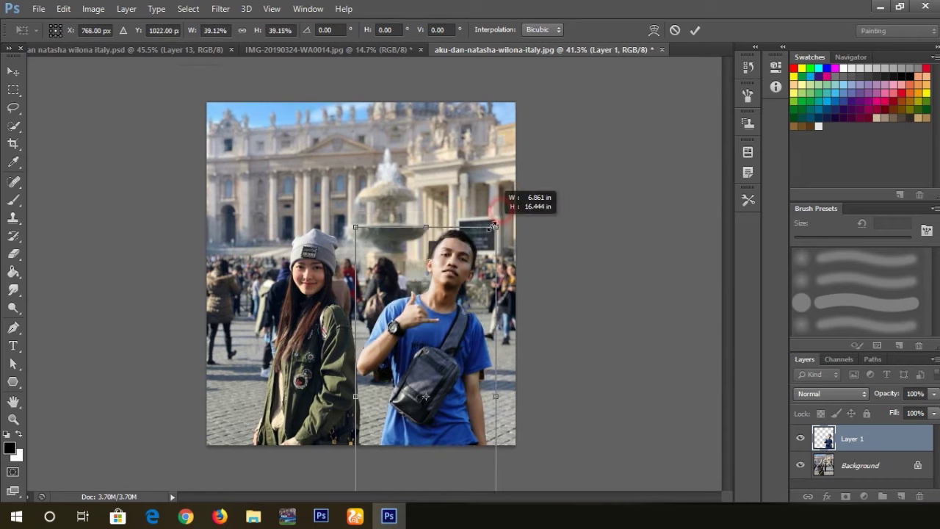
pyautogui.moveTo(502, 206); pyautogui.dragTo(494, 215)
pyautogui.moveTo(459, 279)
pyautogui.mouseDown()
pyautogui.moveTo(423, 298)
pyautogui.moveTo(442, 286)
pyautogui.mouseUp()
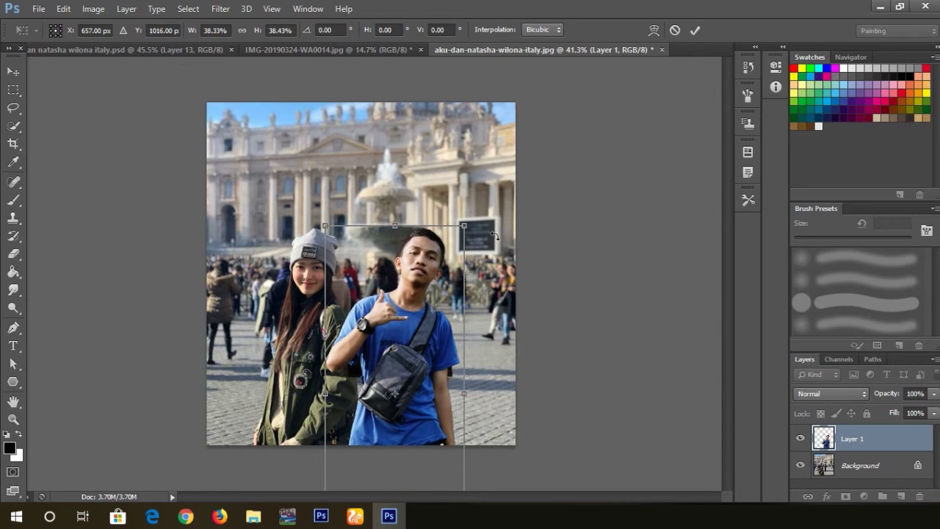
# - Tilt the man about -5.6°, adjust his placement, and commit the transform
pyautogui.moveTo(506, 210); pyautogui.dragTo(514, 169)
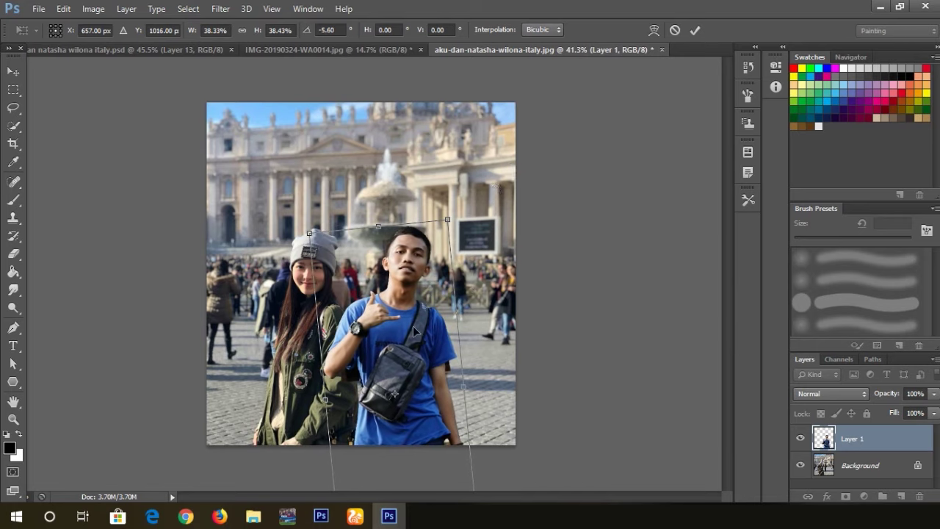
pyautogui.moveTo(413, 330); pyautogui.dragTo(418, 320)
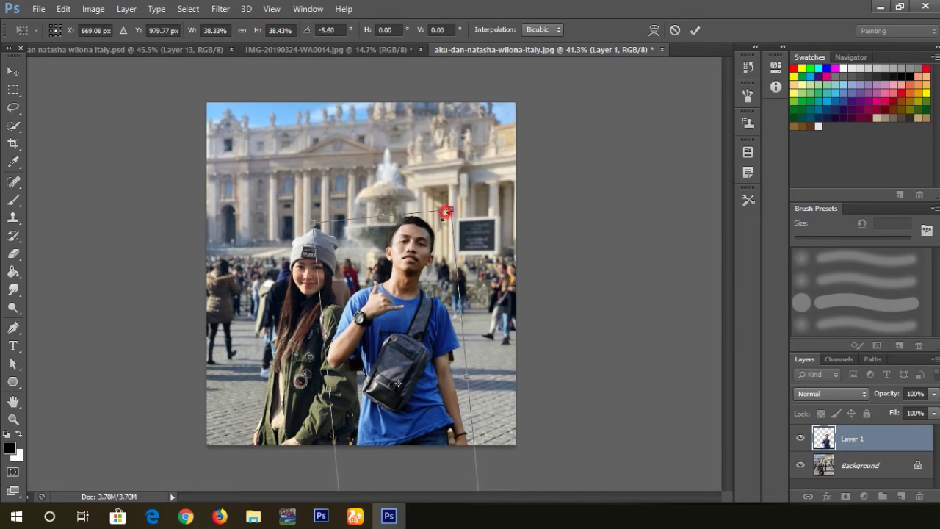
pyautogui.moveTo(446, 212)
pyautogui.mouseDown()
pyautogui.moveTo(438, 234)
pyautogui.moveTo(457, 222)
pyautogui.mouseUp()
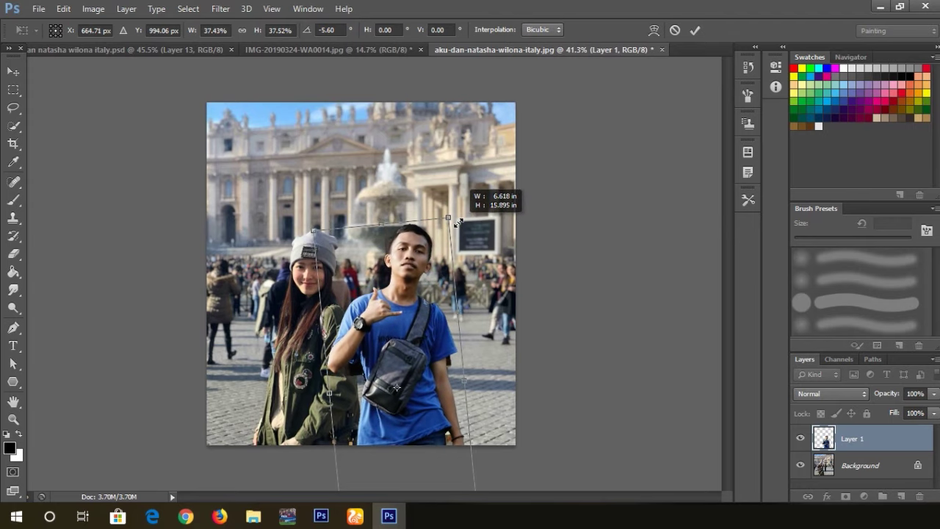
pyautogui.moveTo(405, 290); pyautogui.dragTo(415, 305)
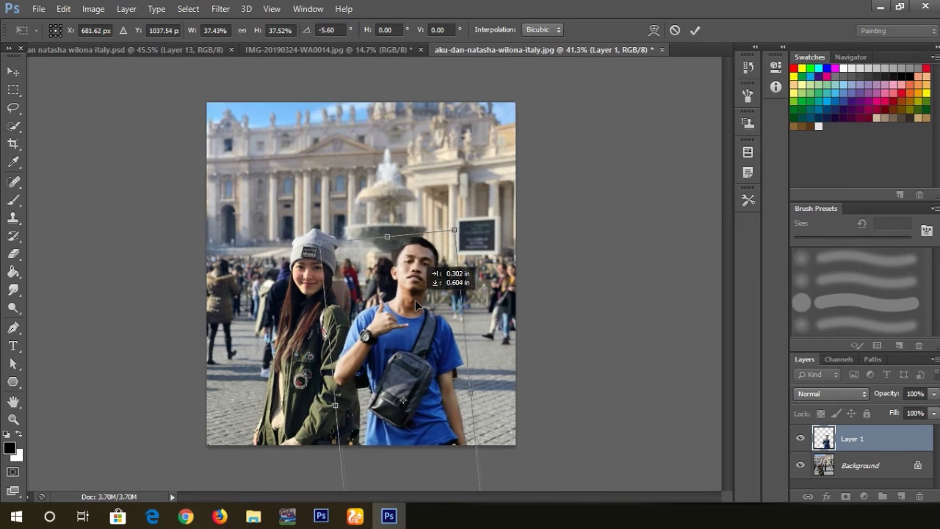
pyautogui.moveTo(402, 293); pyautogui.dragTo(401, 293)
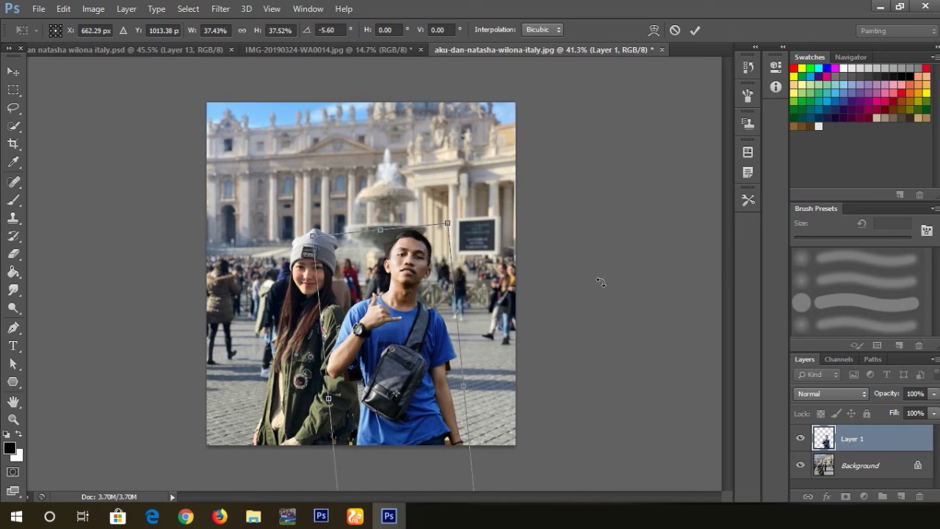
pyautogui.press('Return')
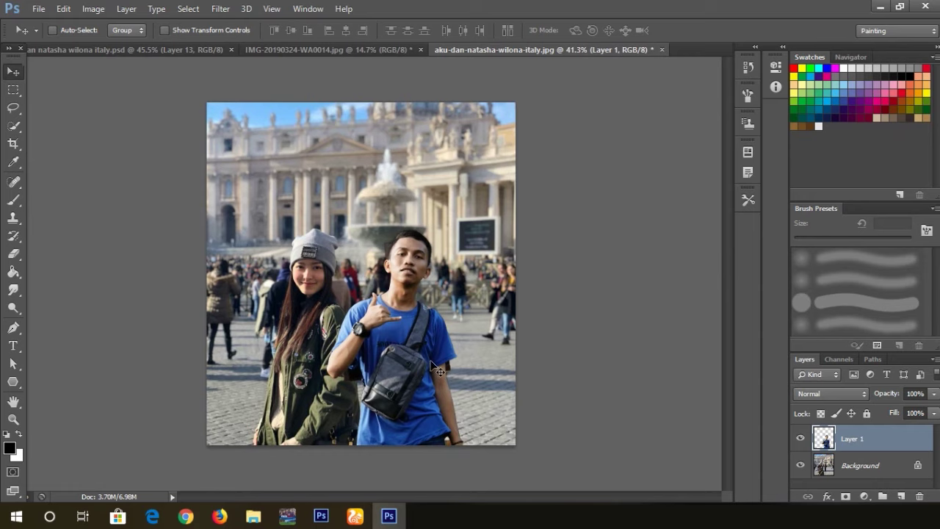
# - Widen the man's layer slightly with a second transform and apply it
pyautogui.scroll(1, 426, 367)
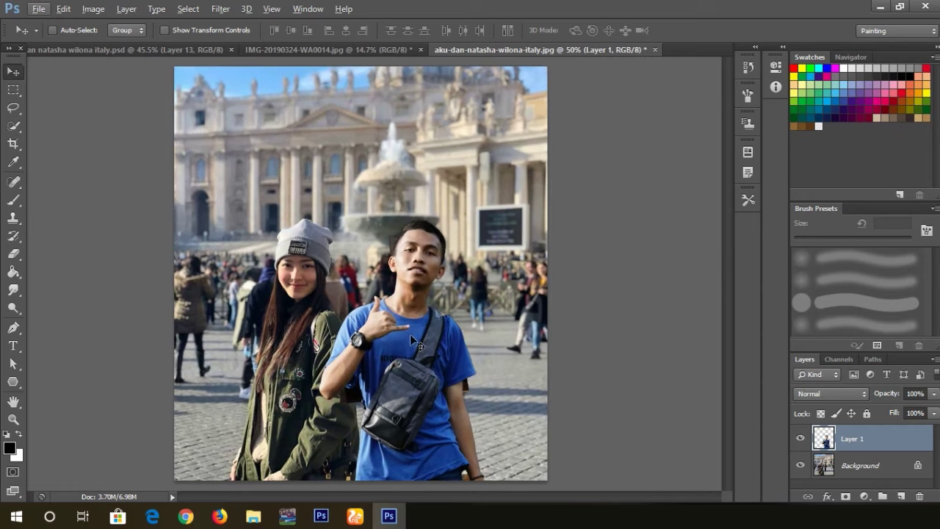
pyautogui.scroll(-1, 410, 334)
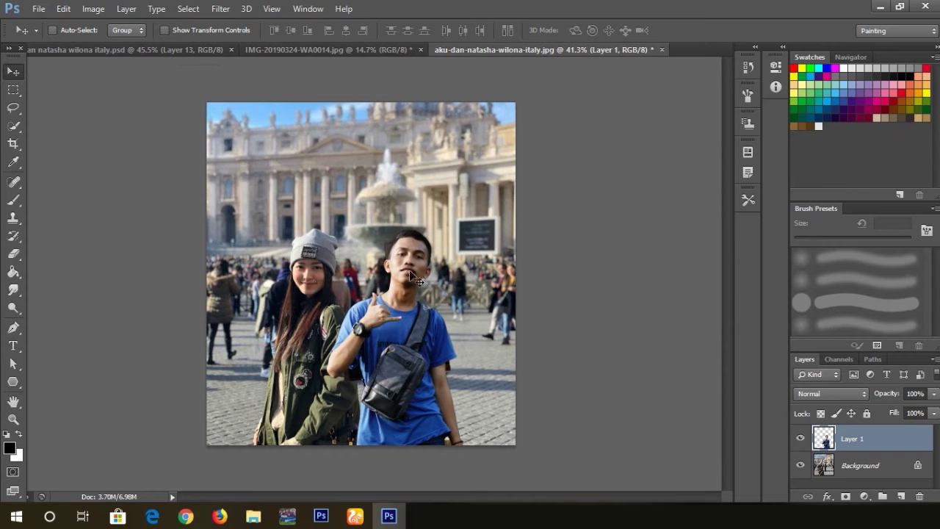
pyautogui.hotkey('ctrl', 't')
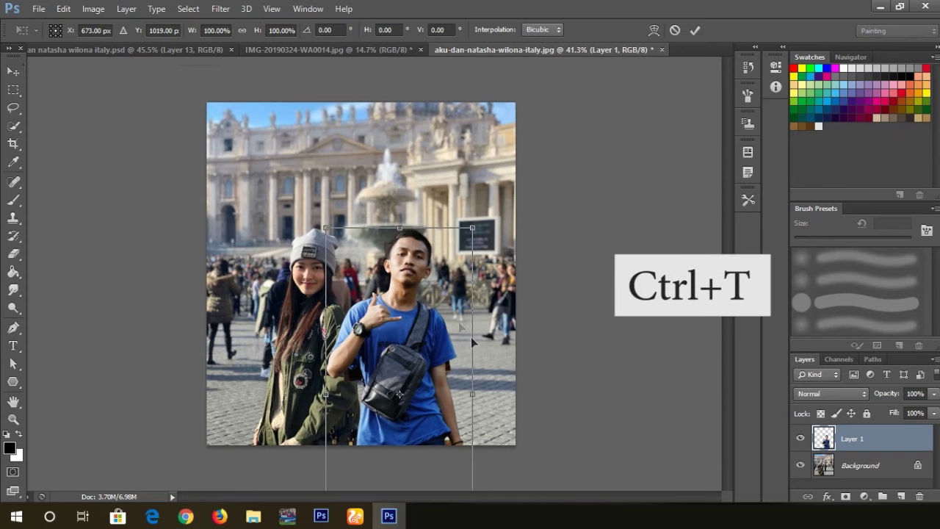
pyautogui.moveTo(473, 395); pyautogui.dragTo(488, 382)
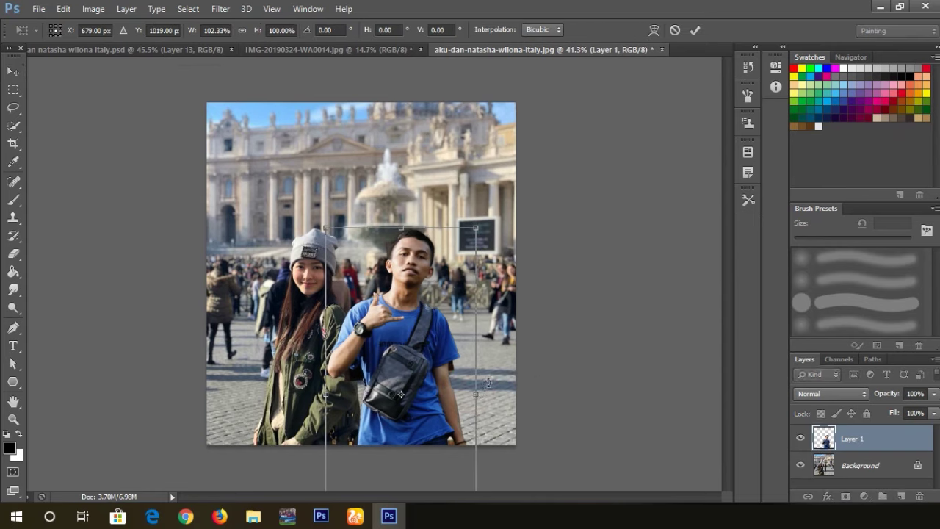
pyautogui.press('Return')
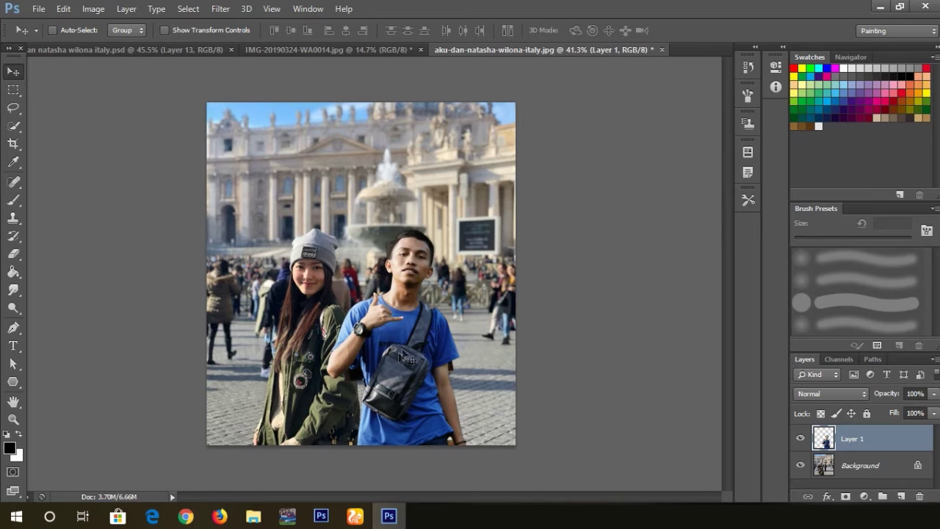
pyautogui.keyDown('alt'); pyautogui.scroll(3, 381, 319); pyautogui.keyUp('alt')
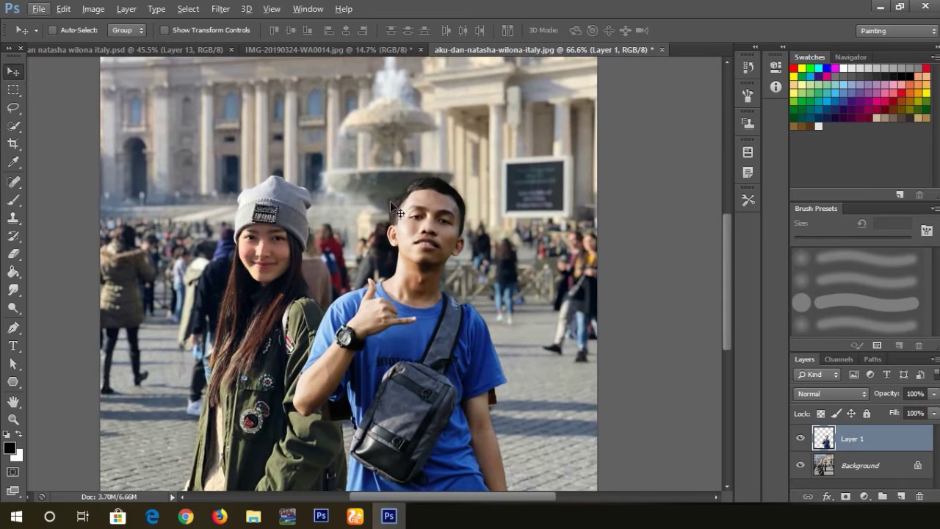
pyautogui.keyDown('alt'); pyautogui.scroll(2, 391, 199); pyautogui.keyUp('alt')
pyautogui.keyDown('alt'); pyautogui.scroll(1, 396, 198); pyautogui.keyUp('alt')
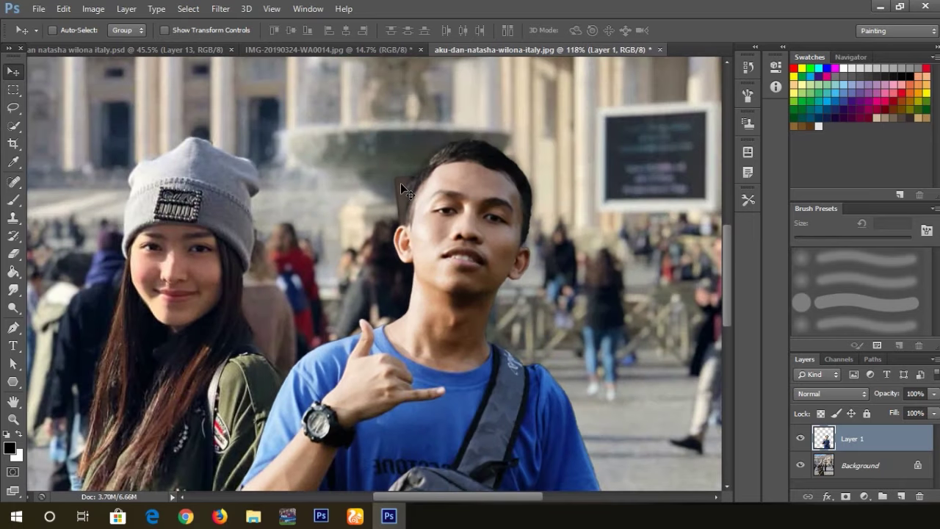
pyautogui.keyDown('alt'); pyautogui.scroll(-2, 397, 206); pyautogui.keyUp('alt')
pyautogui.keyDown('alt'); pyautogui.scroll(-1, 385, 249); pyautogui.keyUp('alt')
pyautogui.keyDown('alt'); pyautogui.scroll(-1, 370, 301); pyautogui.keyUp('alt')
pyautogui.keyDown('alt'); pyautogui.scroll(-1, 356, 352); pyautogui.keyUp('alt')
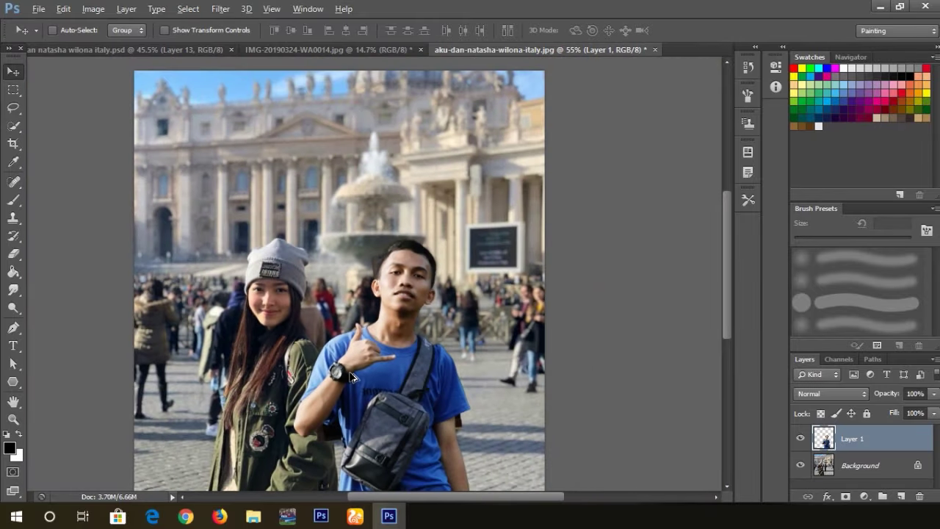
pyautogui.keyDown('alt'); pyautogui.scroll(-1, 351, 376); pyautogui.keyUp('alt')
# - Switch the Eraser to a hard round brush and erase background near the fountain
pyautogui.press('e')
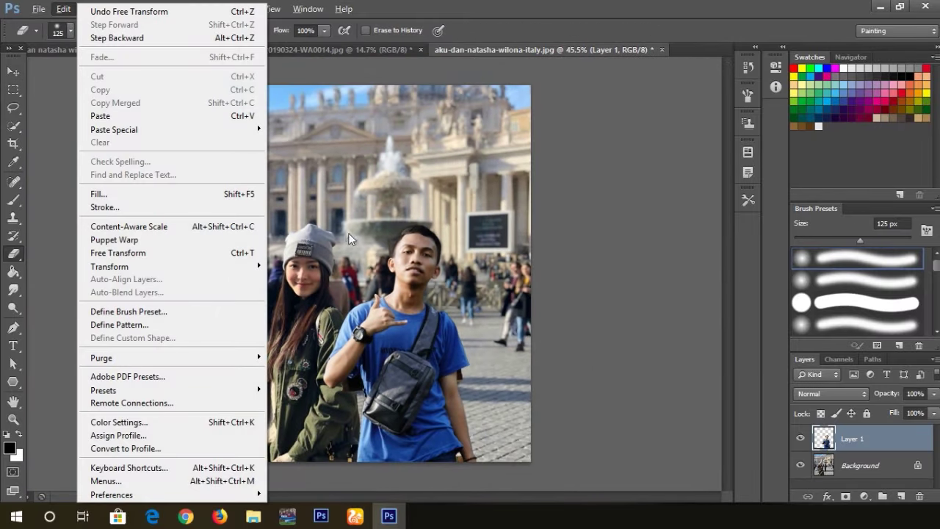
pyautogui.press('Escape')
pyautogui.moveTo(354, 234); pyautogui.dragTo(367, 209)
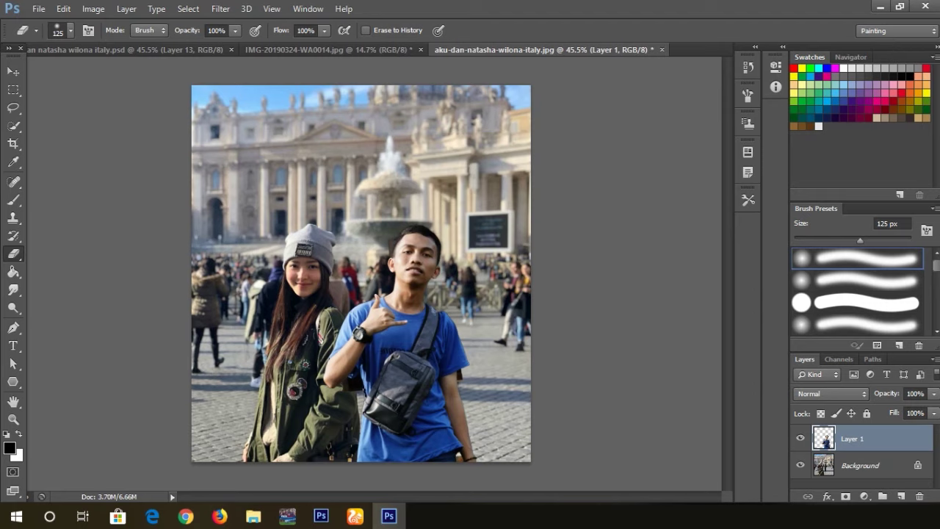
pyautogui.click(881, 30)
pyautogui.click(870, 302)
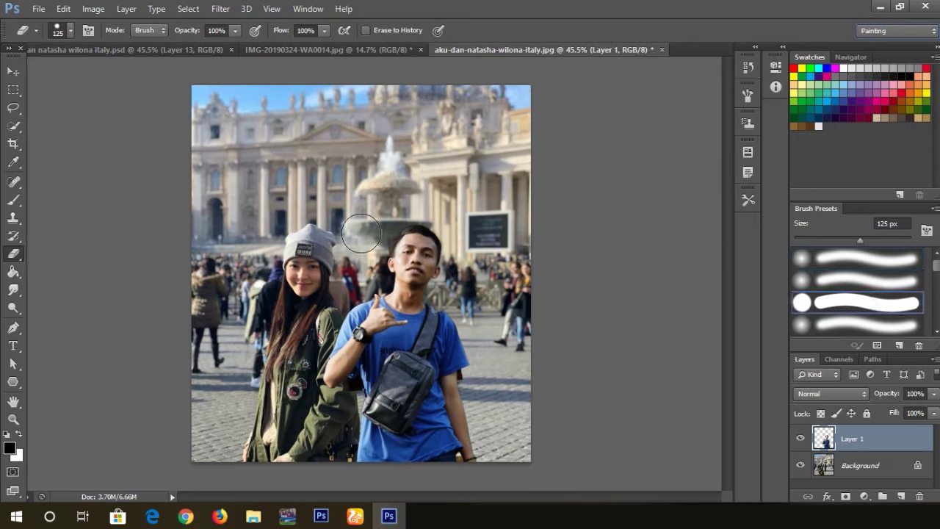
pyautogui.scroll(3, 368, 236)
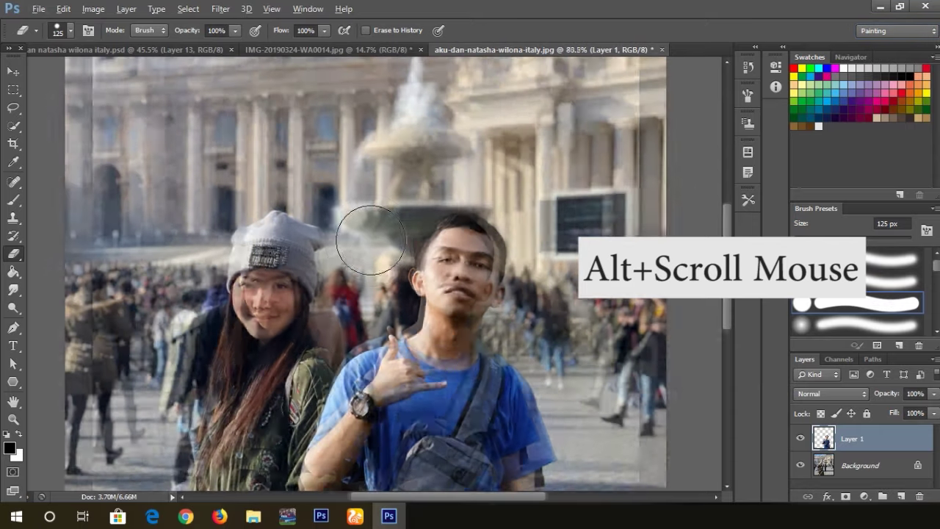
pyautogui.scroll(3, 371, 242)
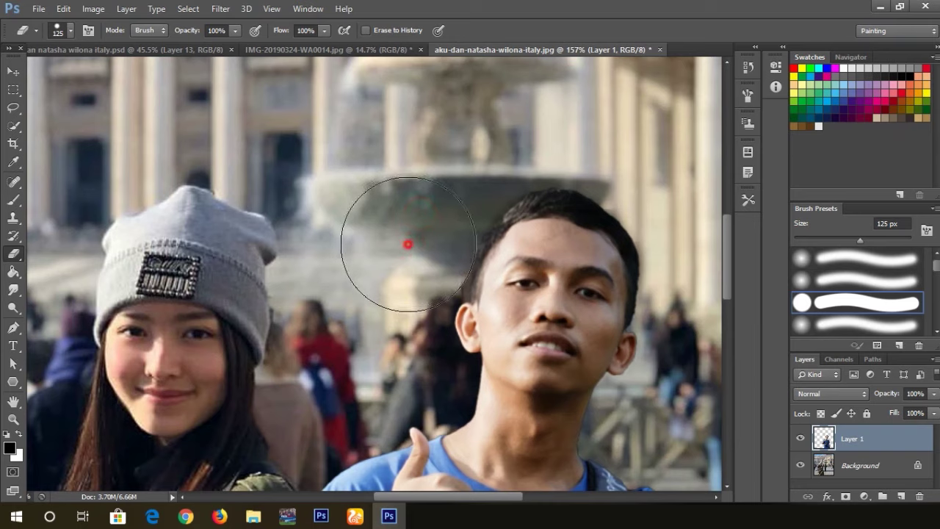
# - Erase leftover background along the man's arm and watch with a 20 px eraser
pyautogui.press('v')
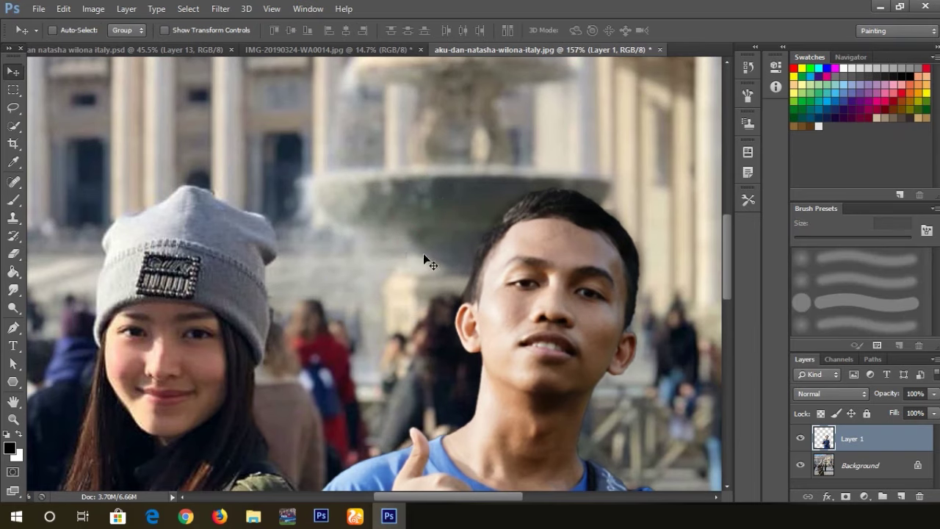
pyautogui.press('e')
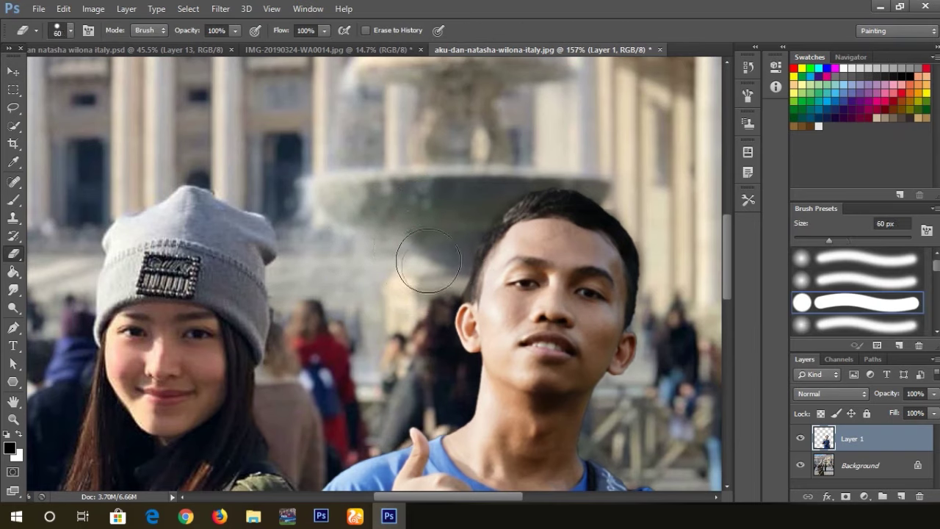
pyautogui.press('[')
pyautogui.press('[')
pyautogui.press('[')
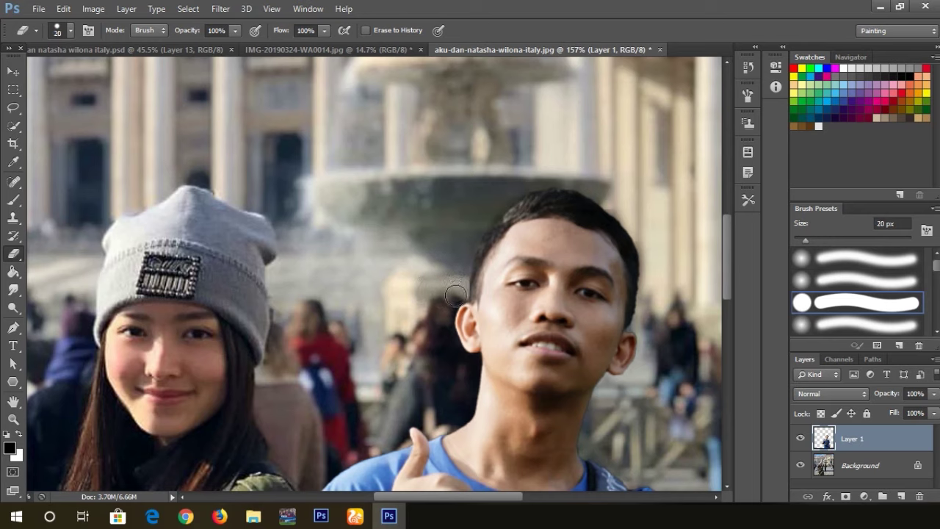
pyautogui.moveTo(421, 399); pyautogui.dragTo(453, 182)
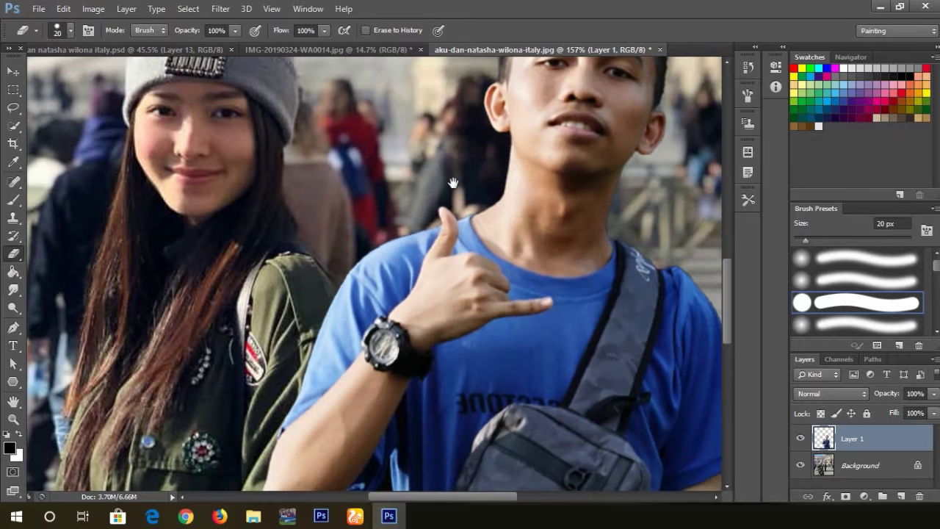
pyautogui.moveTo(321, 386); pyautogui.dragTo(376, 130)
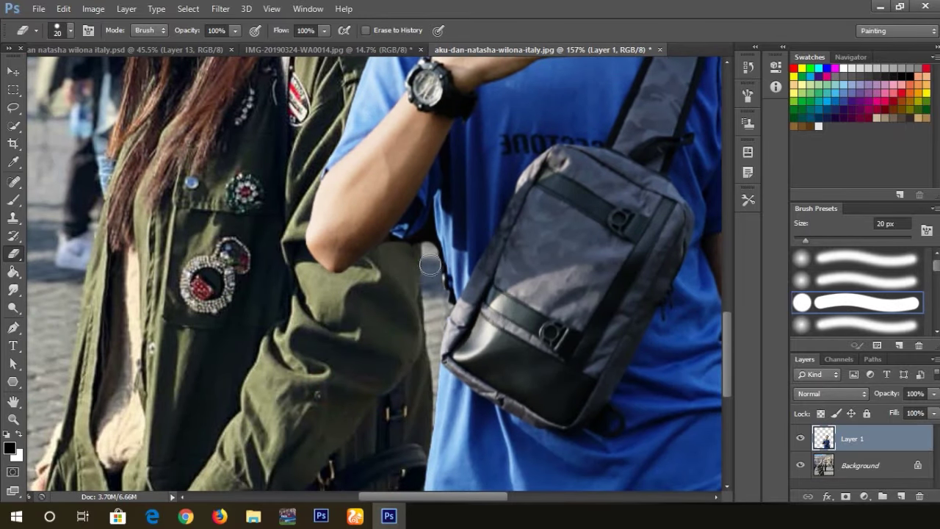
pyautogui.press('[')
pyautogui.press('[')
pyautogui.press('[')
pyautogui.press(']')
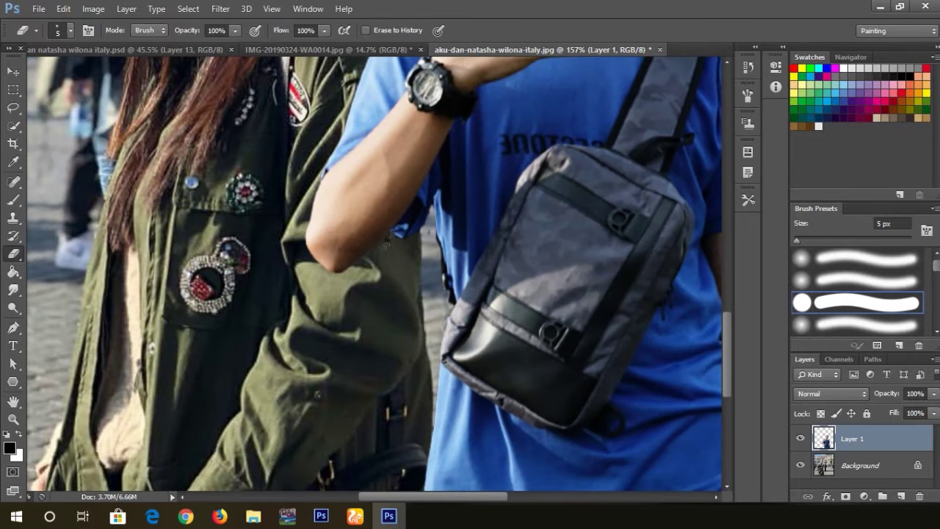
# - Enlarge the eraser and clean up the fringes along the man's neck
pyautogui.scroll(-5, 433, 232)
pyautogui.scroll(7, 470, 147)
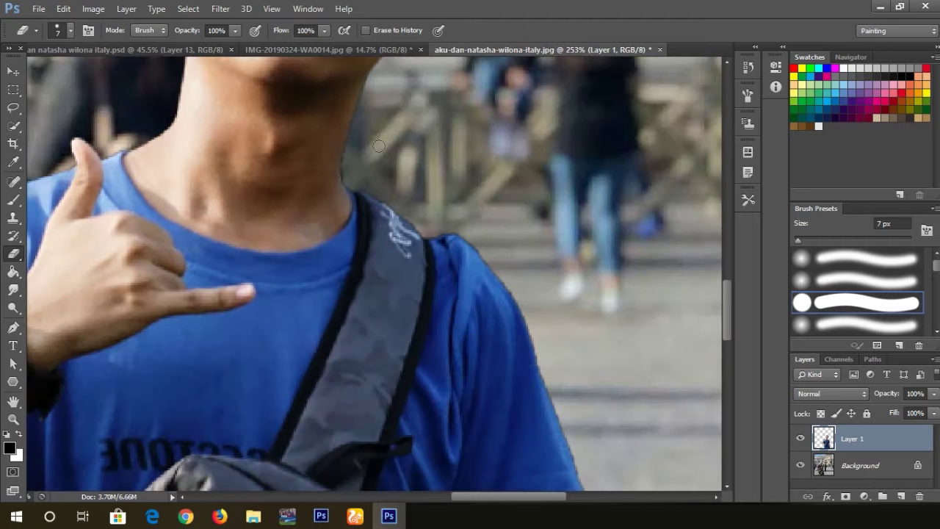
pyautogui.press(']')
pyautogui.press(']')
pyautogui.press(']')
pyautogui.moveTo(524, 283); pyautogui.dragTo(506, 142)
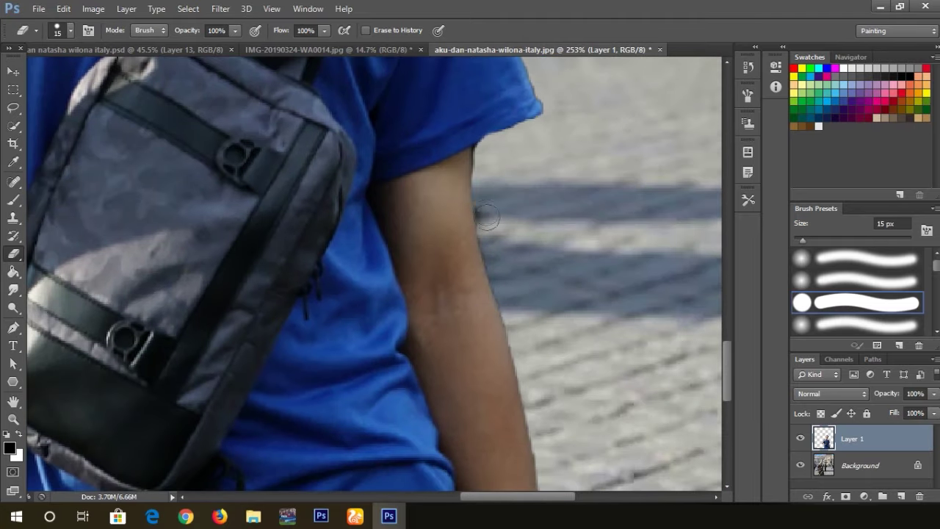
pyautogui.scroll(-3, 507, 316)
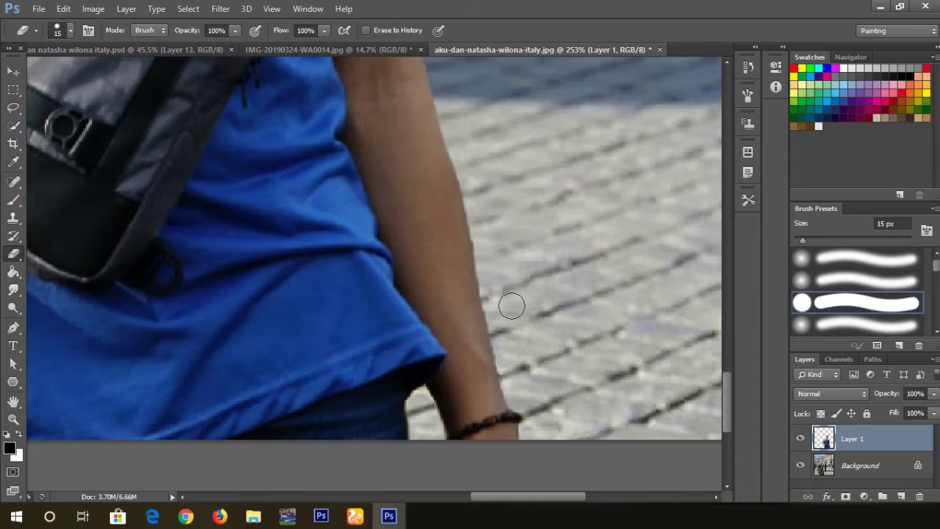
pyautogui.scroll(4, 541, 221)
pyautogui.scroll(-3, 506, 213)
pyautogui.scroll(2, 507, 210)
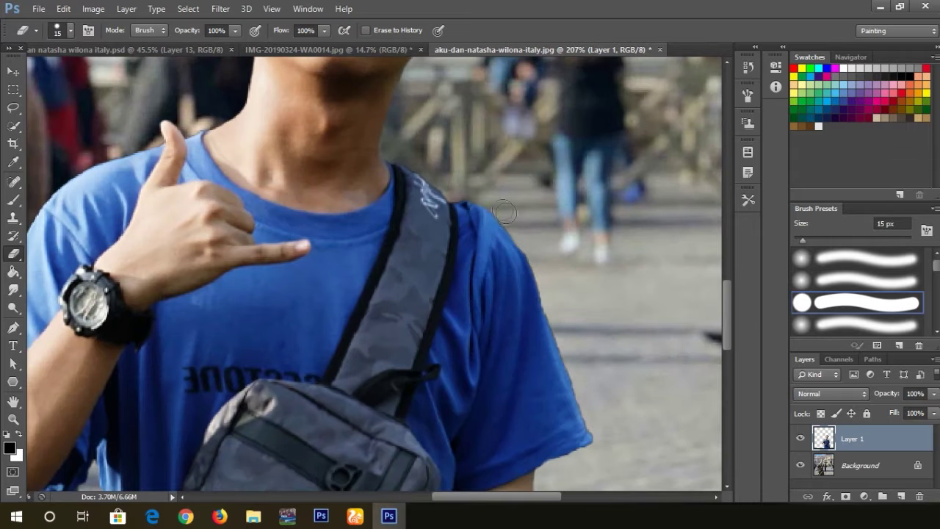
pyautogui.scroll(5, 514, 250)
# - Clean the ear and head edges with a 3–25 px eraser, then fit the photo in view
pyautogui.press('[')
pyautogui.press('[')
pyautogui.press('[')
pyautogui.scroll(1, 514, 250)
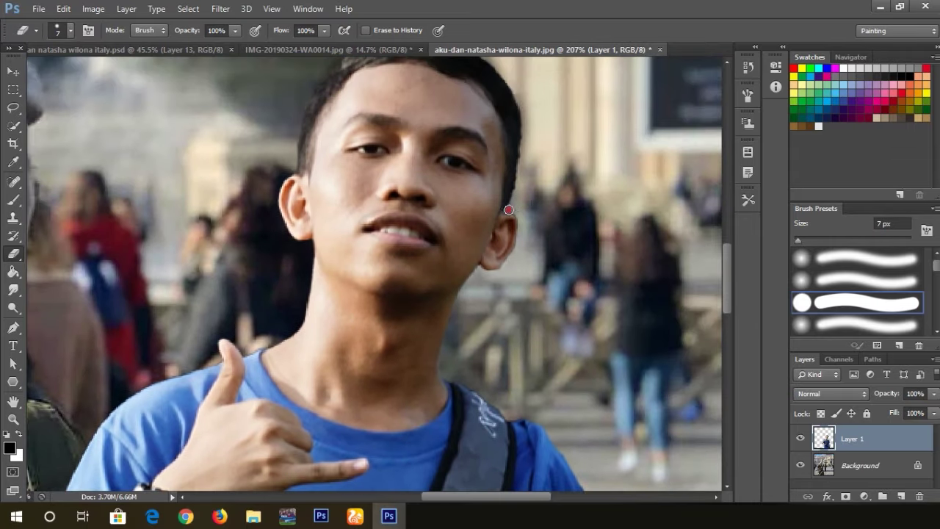
pyautogui.scroll(3, 524, 218)
pyautogui.scroll(-3, 523, 218)
pyautogui.press('[')
pyautogui.press('[')
pyautogui.press('[')
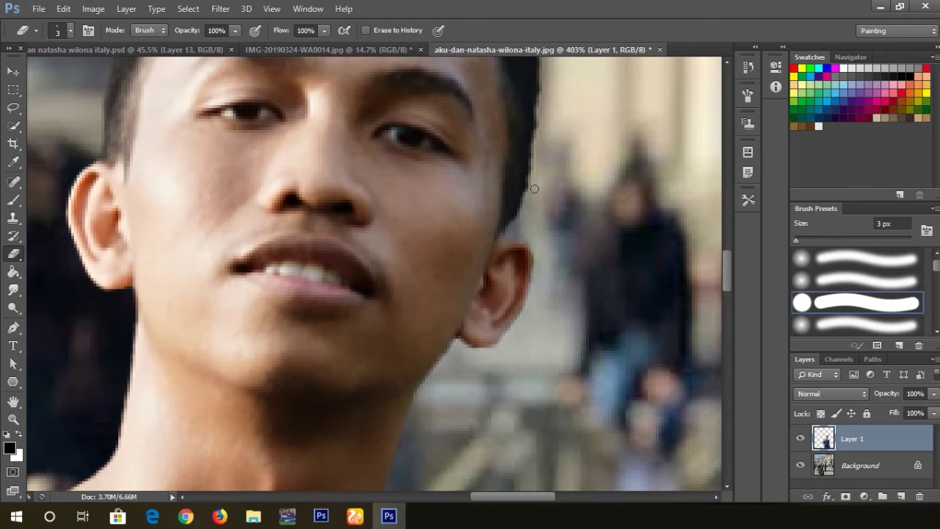
pyautogui.scroll(1, 529, 293)
pyautogui.press(']')
pyautogui.press(']')
pyautogui.press(']')
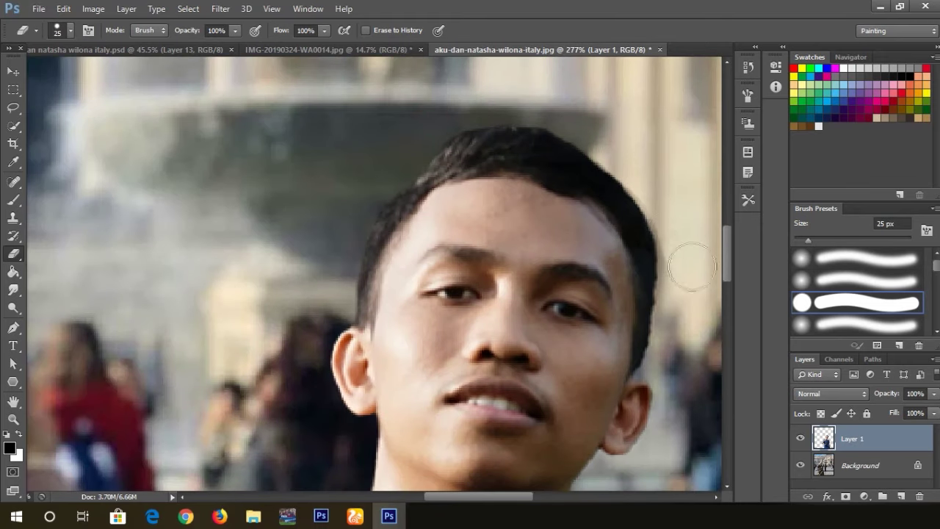
pyautogui.hotkey('ctrl', '0')
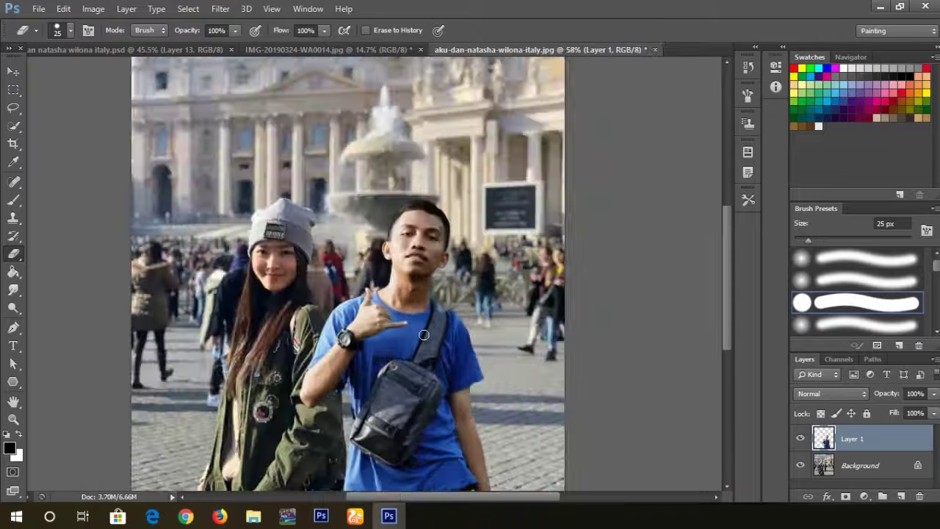
pyautogui.scroll(-2, 431, 310)
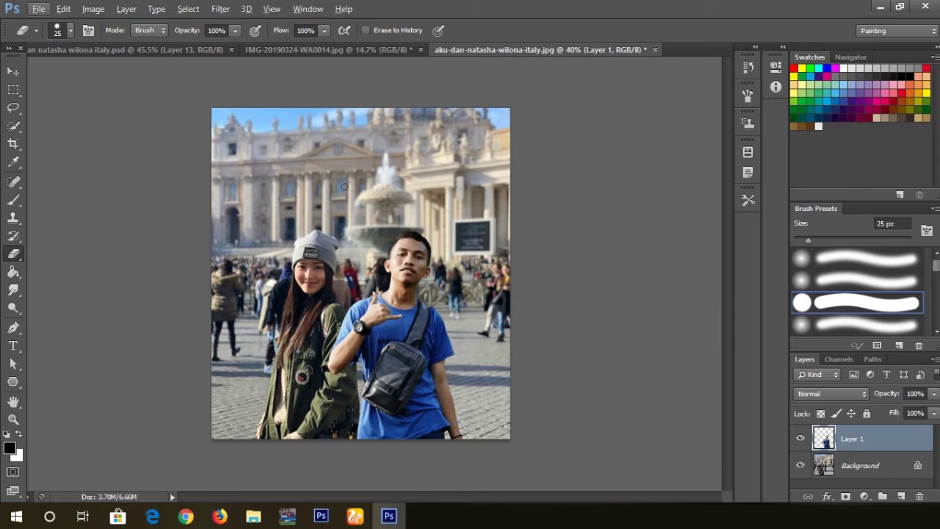
pyautogui.click(13, 71)
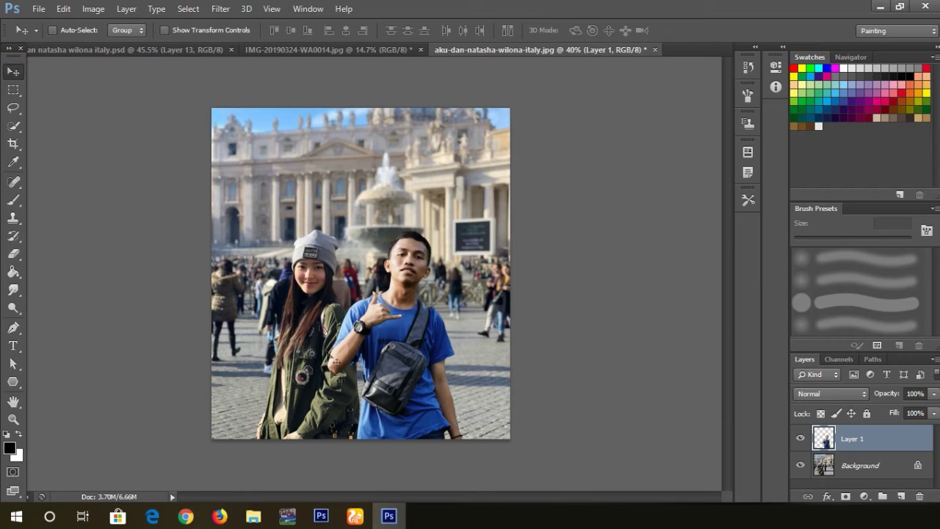
# - Rename Layer 1 to objek
pyautogui.scroll(1, 334, 374)
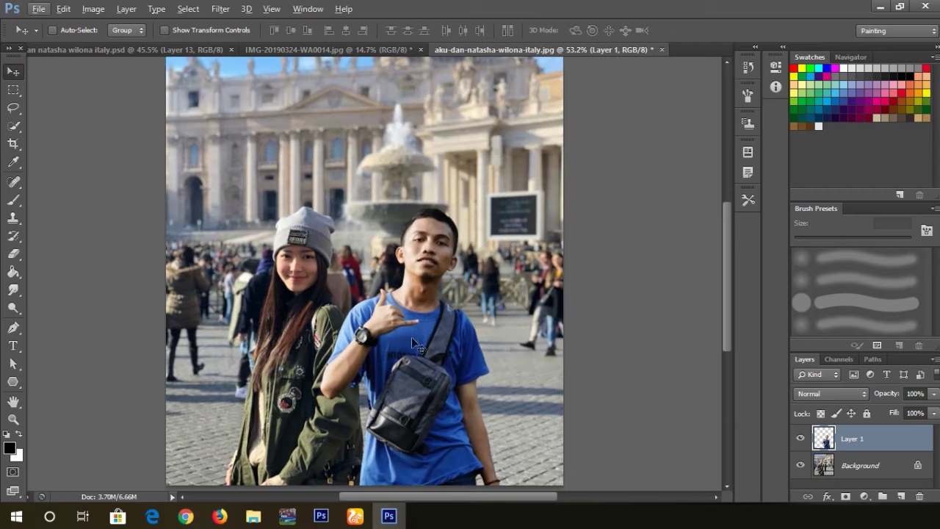
pyautogui.doubleClick(852, 440)
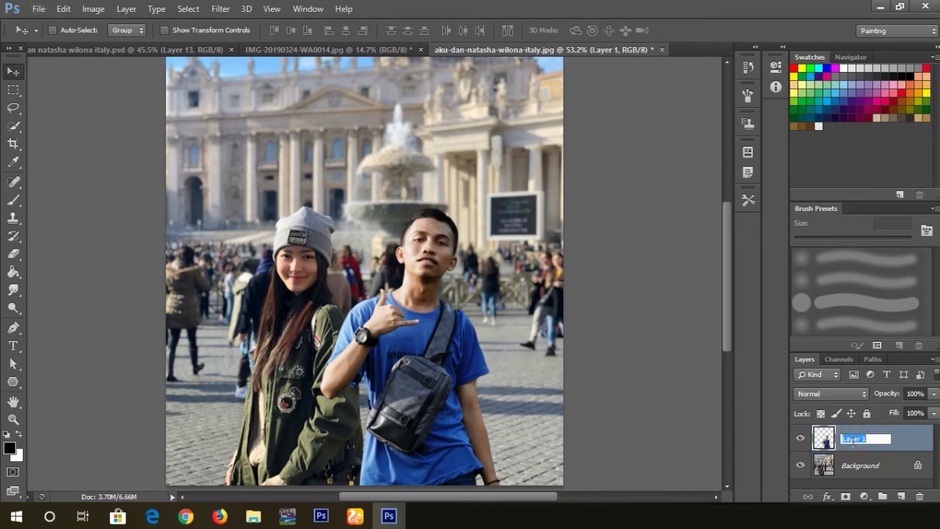
pyautogui.write('c')
pyautogui.press('Return')
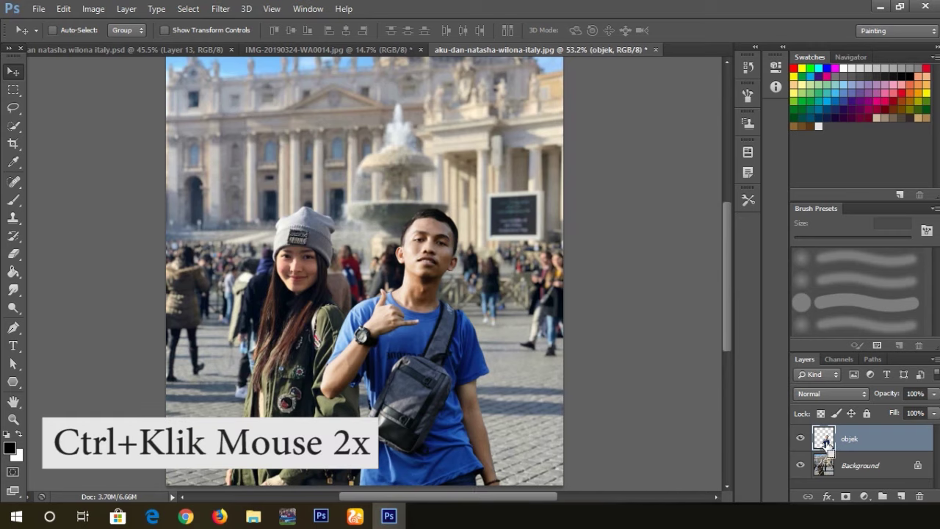
# - Load the objek layer's outline as a selection and show the adjustment layer list
pyautogui.keyDown('ctrl'); pyautogui.click(825, 443); pyautogui.keyUp('ctrl')
pyautogui.doubleClick(826, 443)
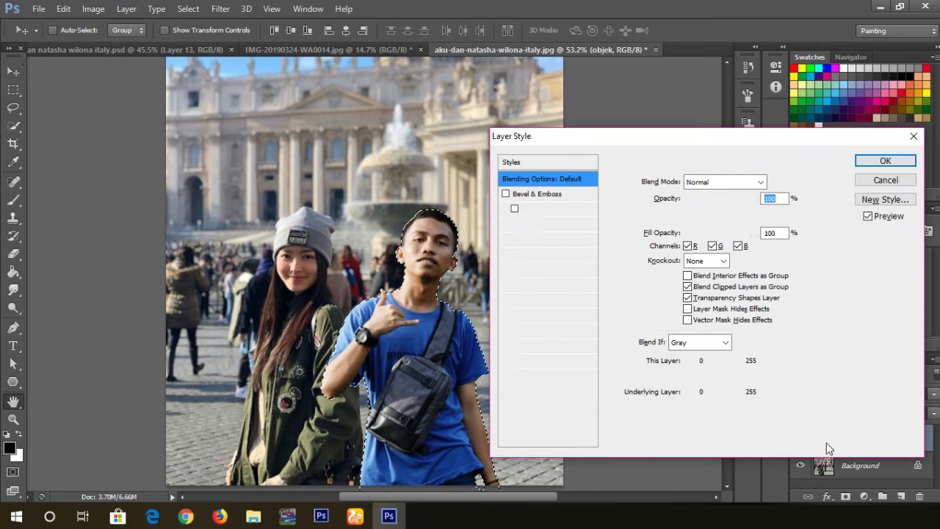
pyautogui.click(893, 163)
pyautogui.press('v')
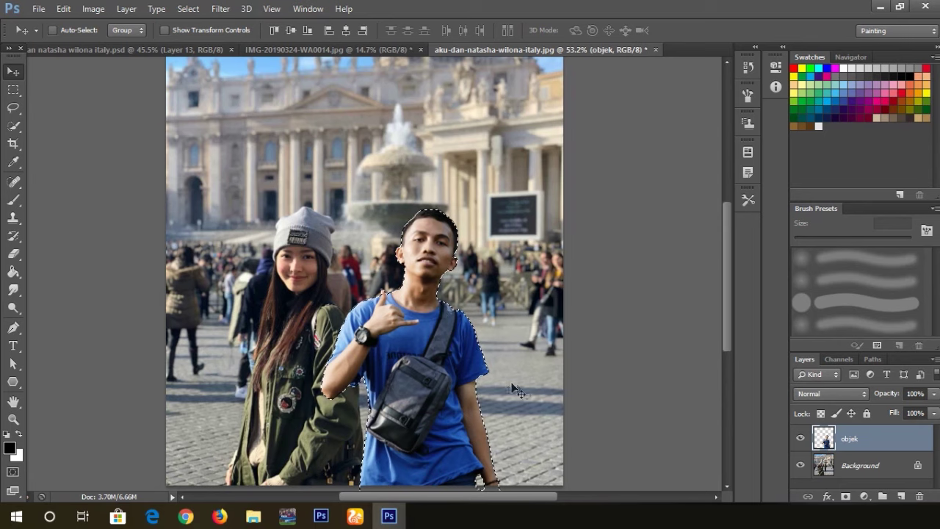
pyautogui.click(863, 496)
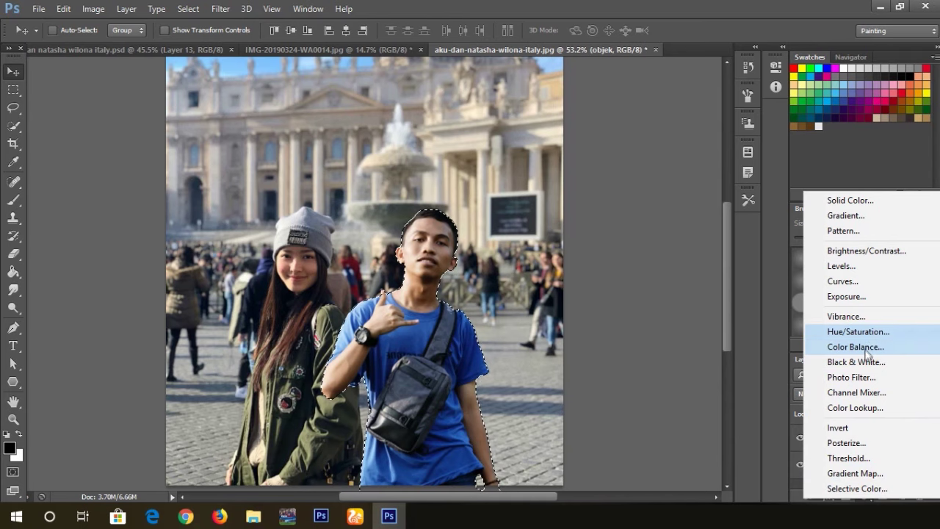
# - Add a Color Balance layer with midtones shifted toward red and Yellow-Blue at 0
pyautogui.click(865, 350)
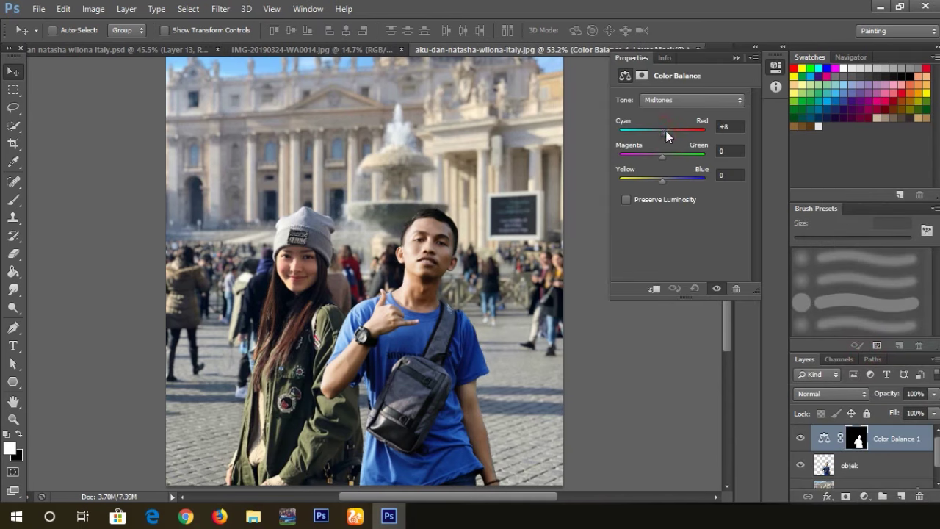
pyautogui.click(668, 131)
pyautogui.moveTo(658, 178); pyautogui.dragTo(660, 177)
pyautogui.click(736, 58)
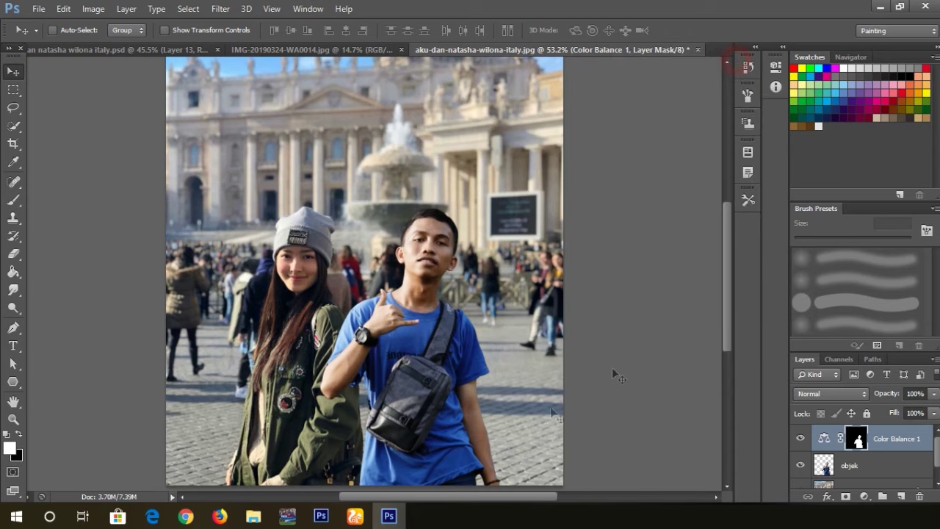
pyautogui.scroll(-2, 537, 394)
pyautogui.scroll(2, 509, 393)
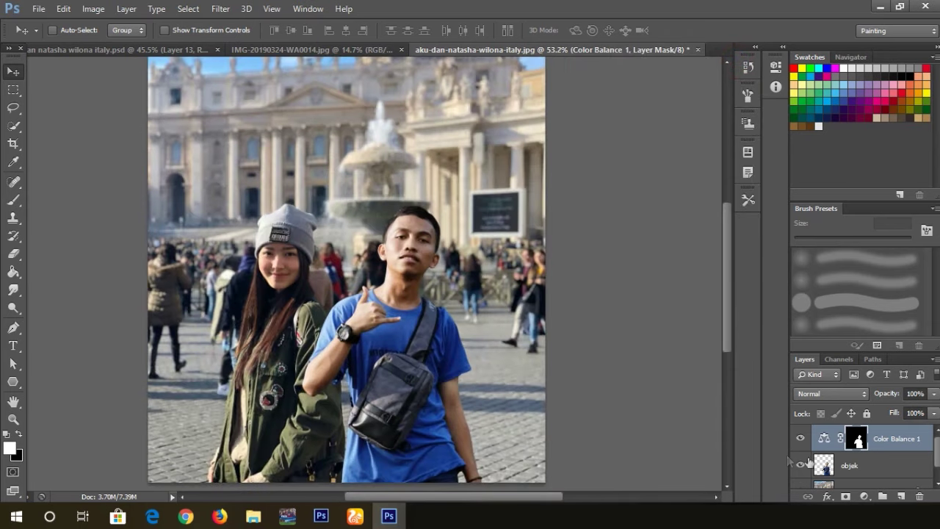
# - Reactivate the objek layer and choose the Quick Selection tool
pyautogui.hotkey('alt', '[')
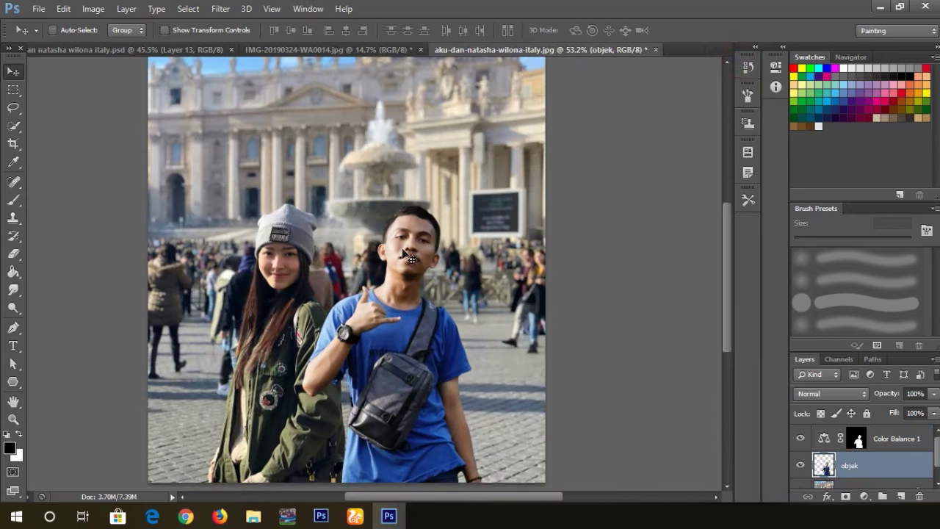
pyautogui.scroll(1, 404, 257)
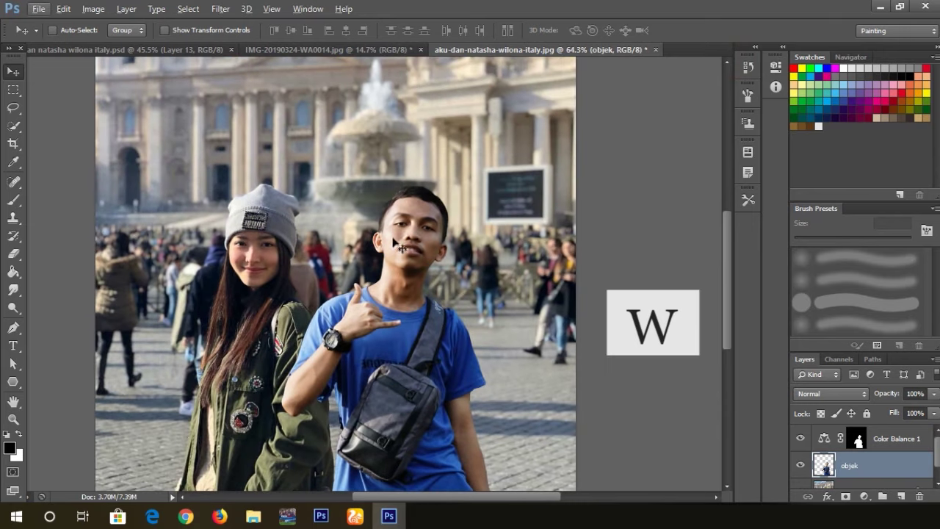
pyautogui.hotkey('alt', 'w')
pyautogui.press('Escape')
pyautogui.press('w')
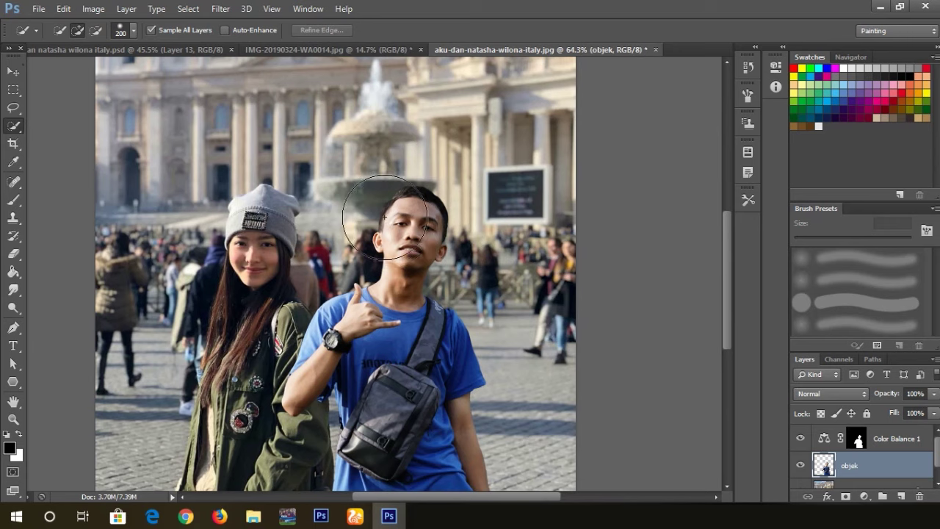
pyautogui.press('v')
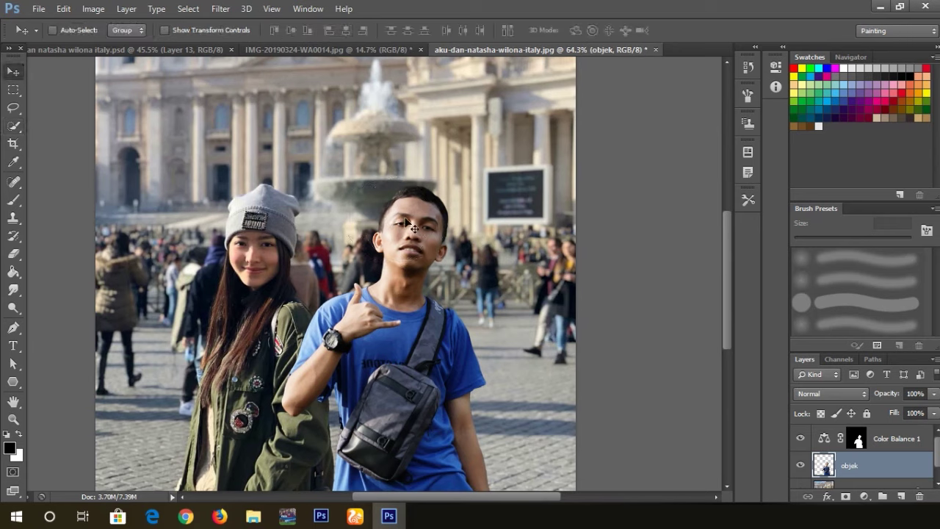
pyautogui.press('w')
# - Select the man's face and neck and copy them to a new layer with Ctrl+J
pyautogui.moveTo(413, 228); pyautogui.dragTo(411, 279)
pyautogui.scroll(3, 410, 246)
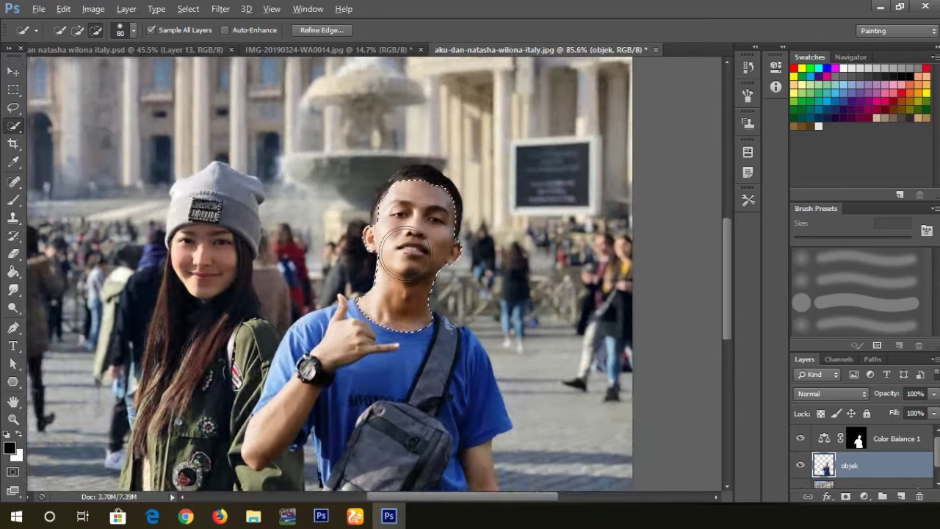
pyautogui.scroll(-4, 406, 250)
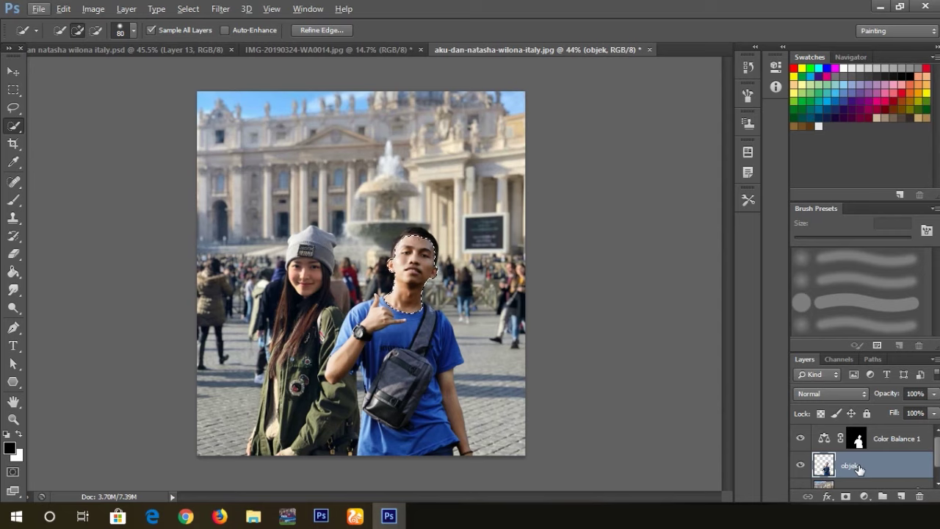
pyautogui.hotkey('ctrl', 'j')
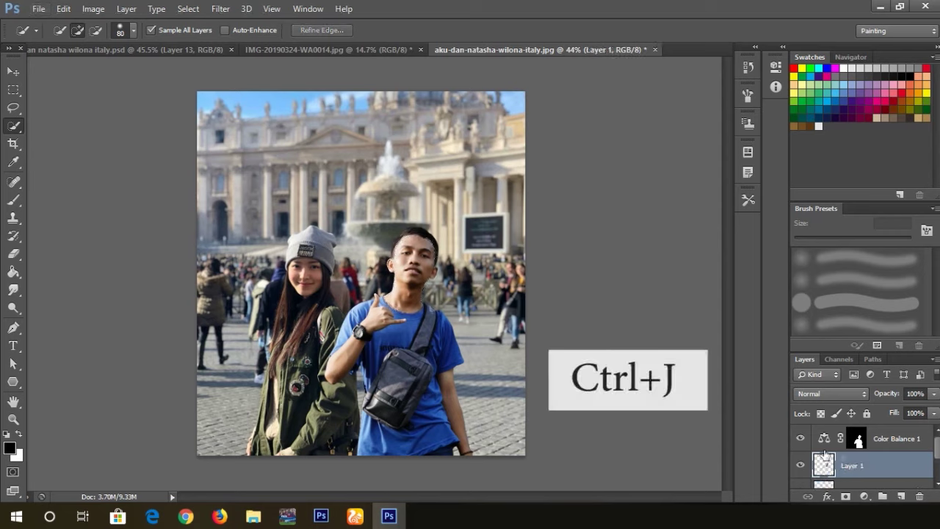
pyautogui.scroll(-1, 868, 467)
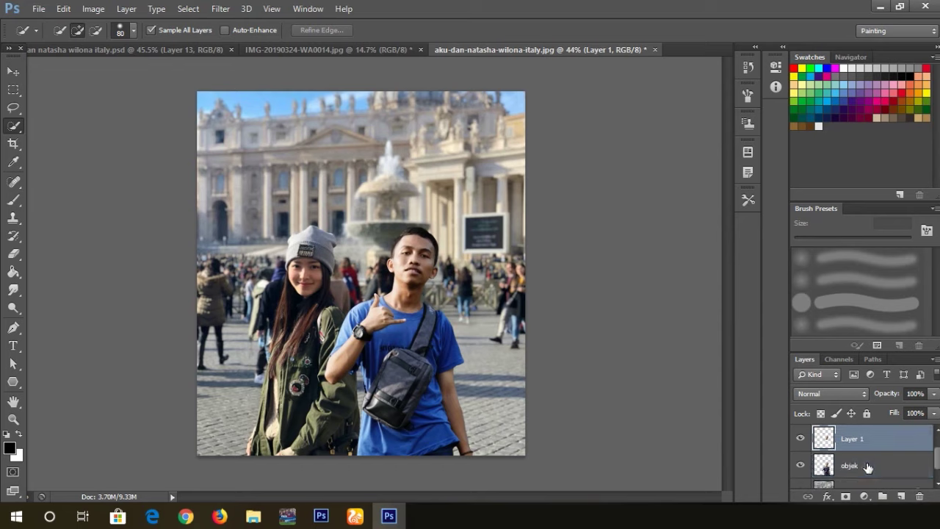
pyautogui.doubleClick(852, 438)
# - Name the face layer 'wajah' and load the man's face as a selection
pyautogui.write('wajah')
pyautogui.press('Return')
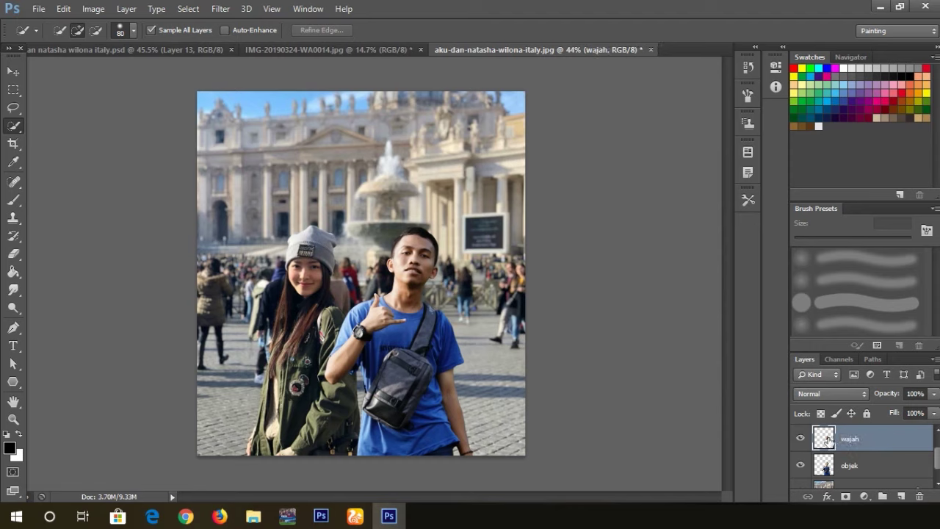
pyautogui.keyDown('ctrl'); pyautogui.click(828, 440); pyautogui.keyUp('ctrl')
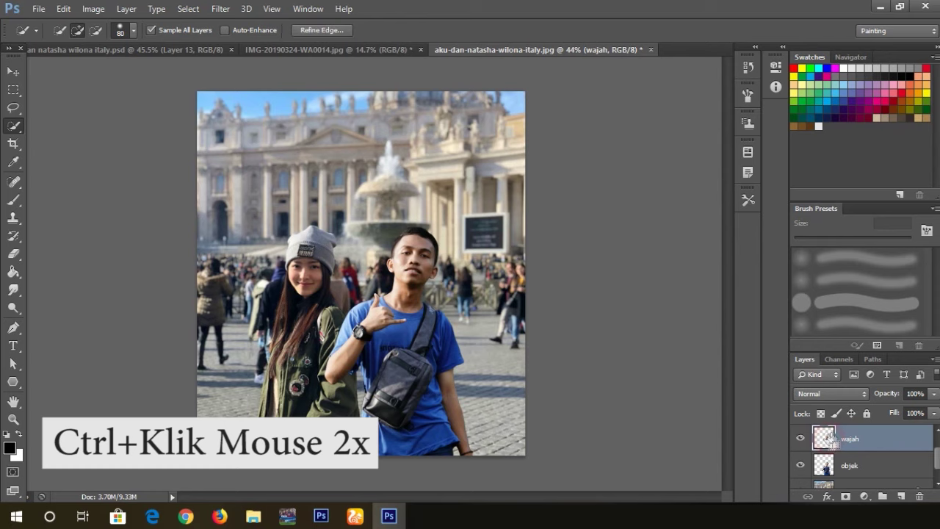
pyautogui.doubleClick(828, 440)
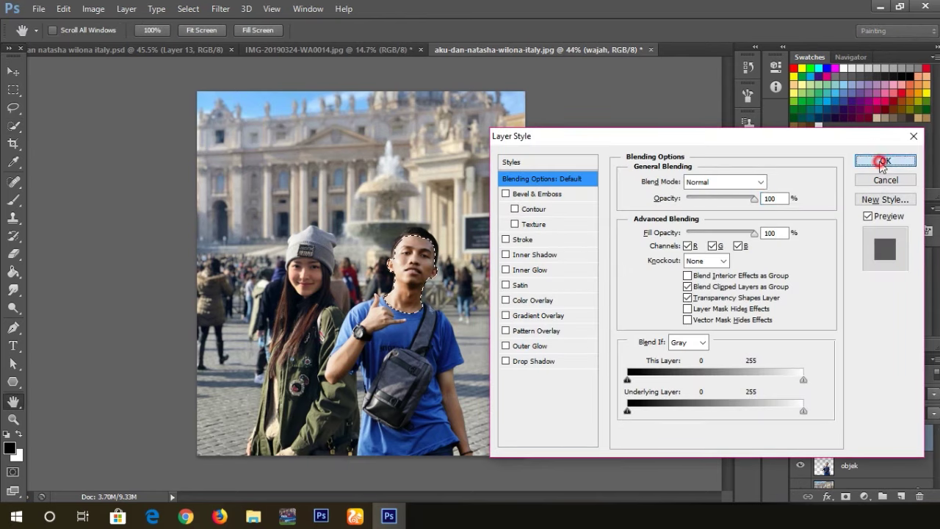
pyautogui.click(885, 161)
# - Add a Hue/Saturation adjustment over the face with Saturation +23 and Lightness -1
pyautogui.click(864, 497)
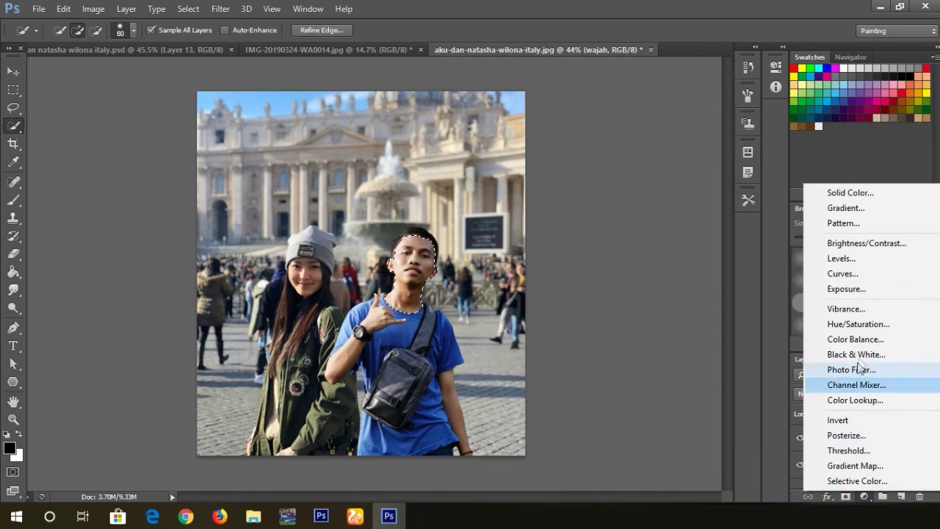
pyautogui.click(857, 324)
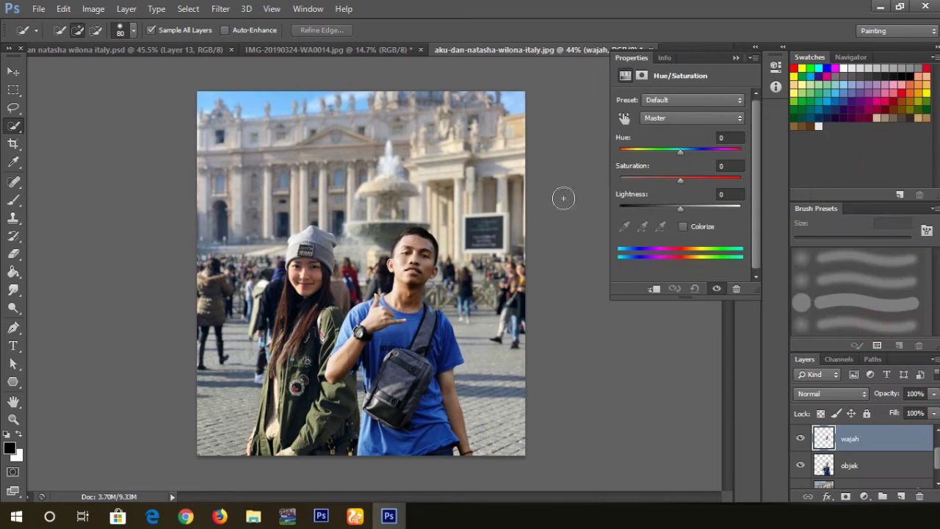
pyautogui.scroll(2, 489, 236)
pyautogui.press('alt')
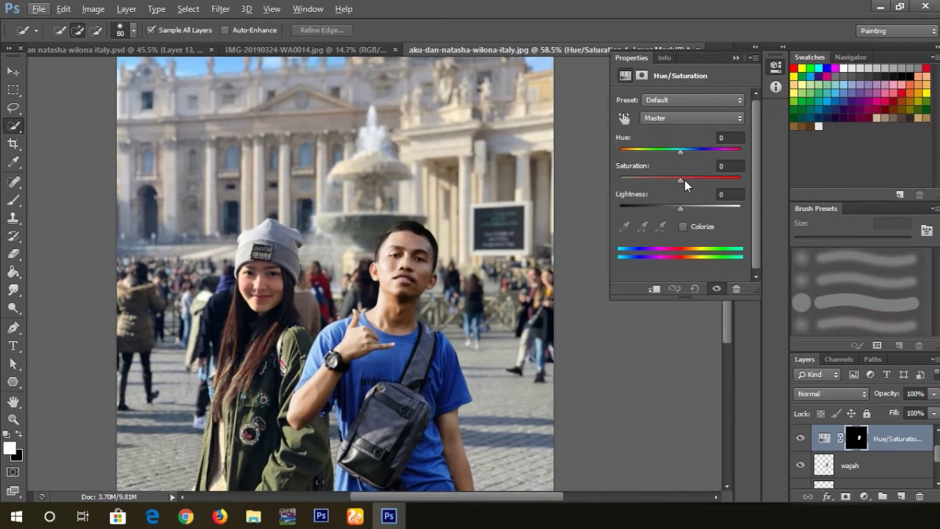
pyautogui.moveTo(682, 180); pyautogui.dragTo(697, 179)
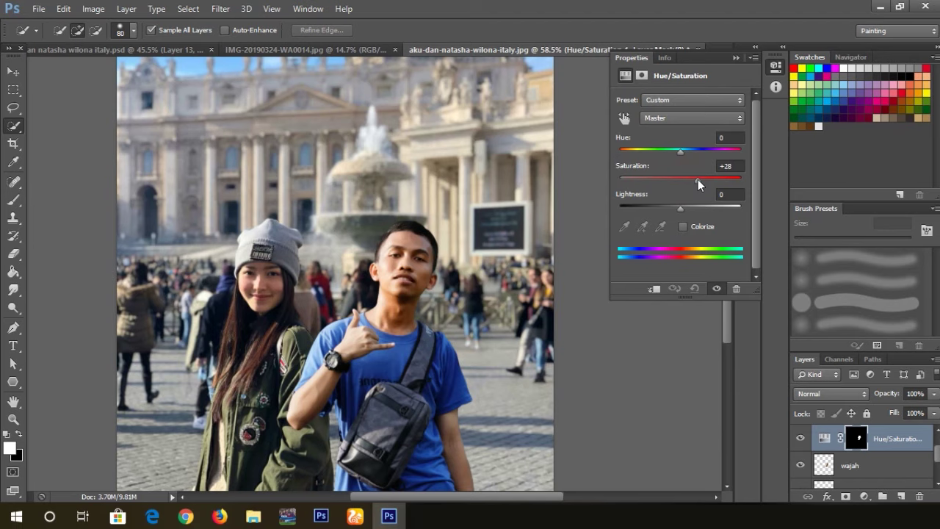
pyautogui.scroll(-2, 475, 254)
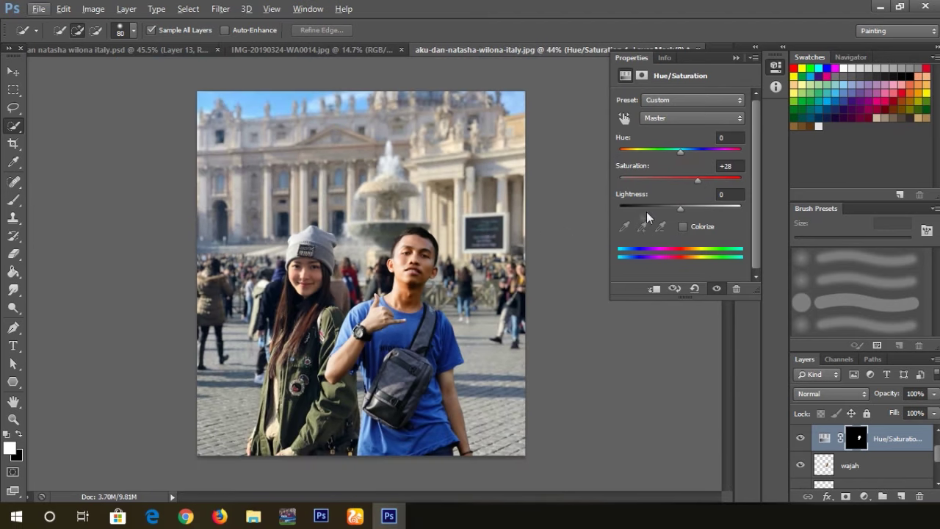
pyautogui.click(673, 209)
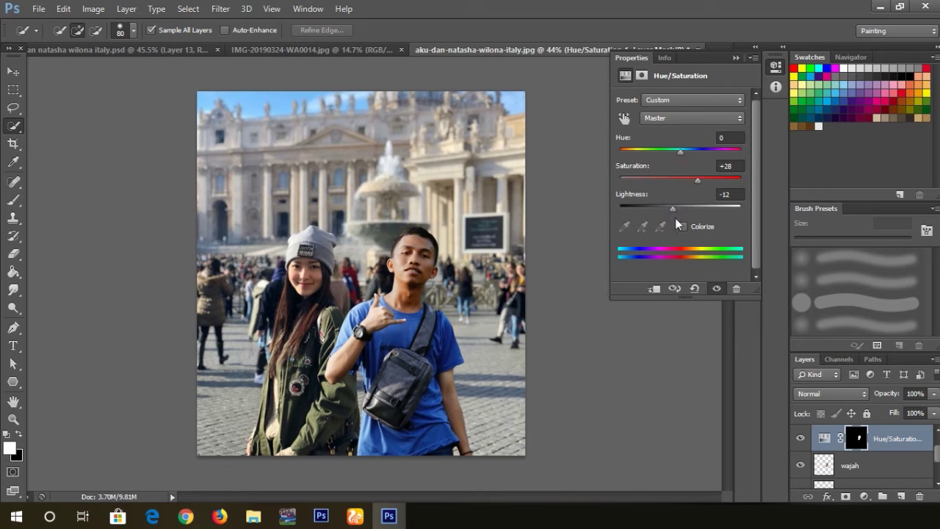
pyautogui.click(675, 209)
pyautogui.moveTo(677, 209); pyautogui.dragTo(679, 210)
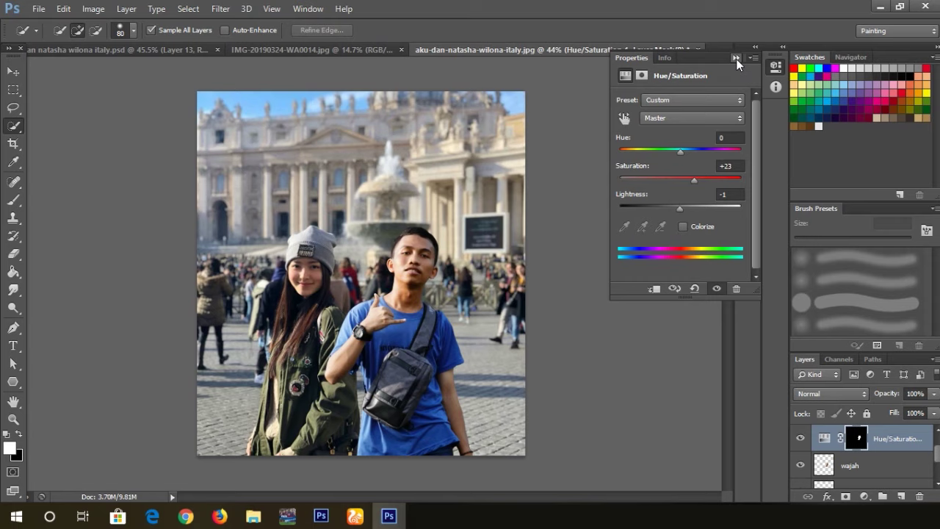
pyautogui.click(735, 58)
pyautogui.click(865, 467)
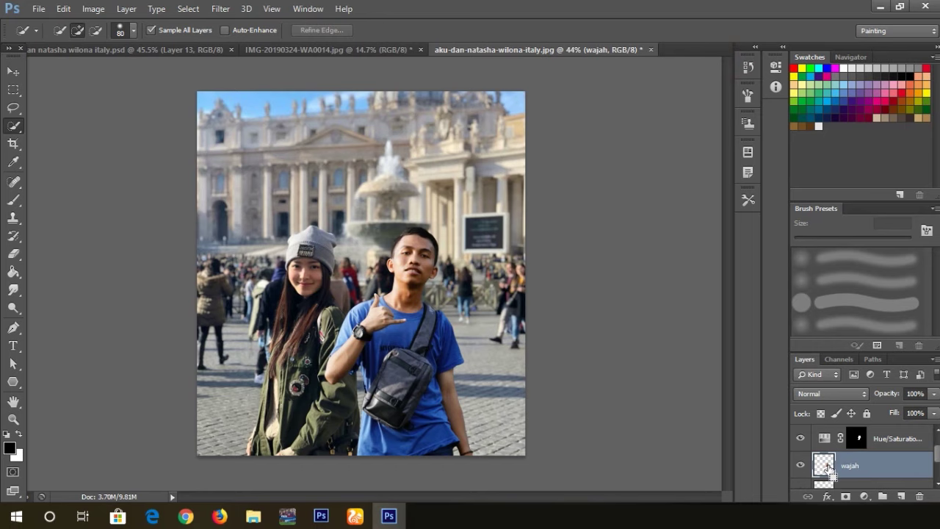
# - Load the face outline as a selection and add a Pattern Fill layer inside it
pyautogui.keyDown('ctrl'); pyautogui.click(824, 466); pyautogui.keyUp('ctrl')
pyautogui.doubleClick(823, 465)
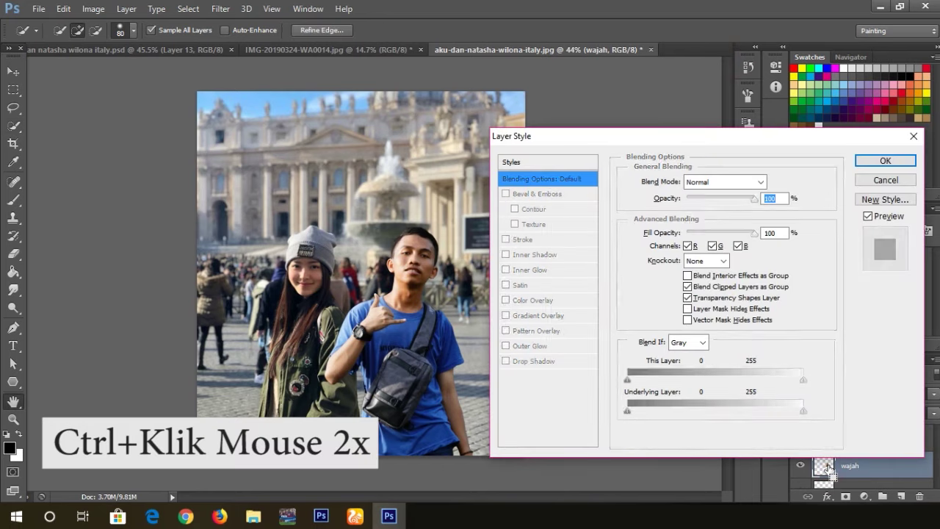
pyautogui.click(885, 160)
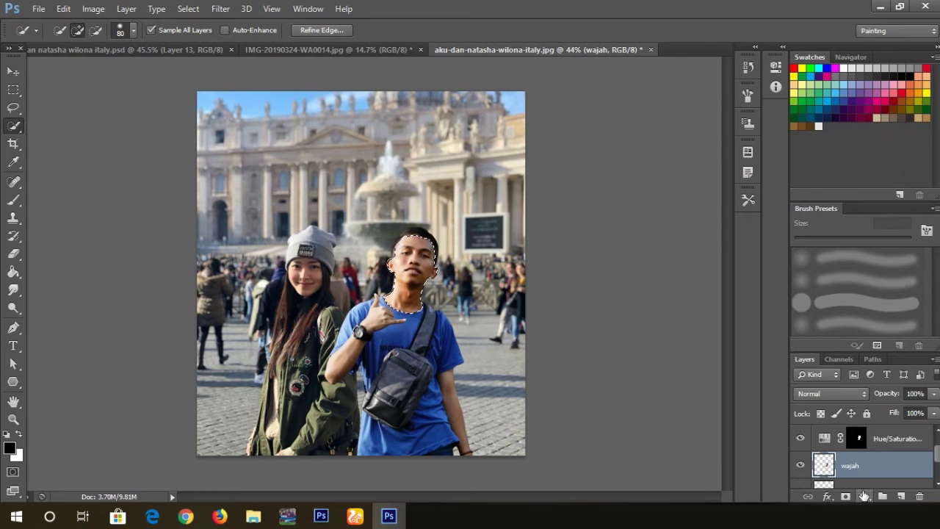
pyautogui.click(864, 498)
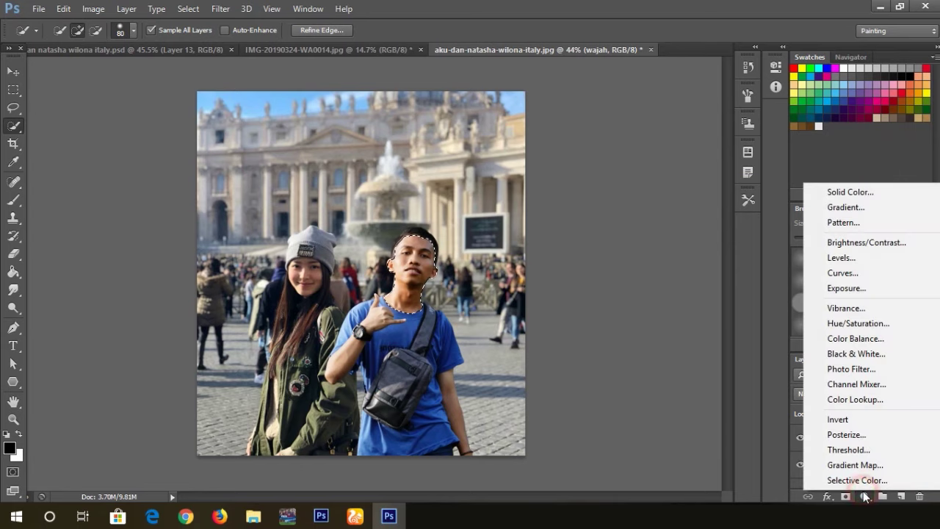
pyautogui.click(866, 225)
pyautogui.click(572, 170)
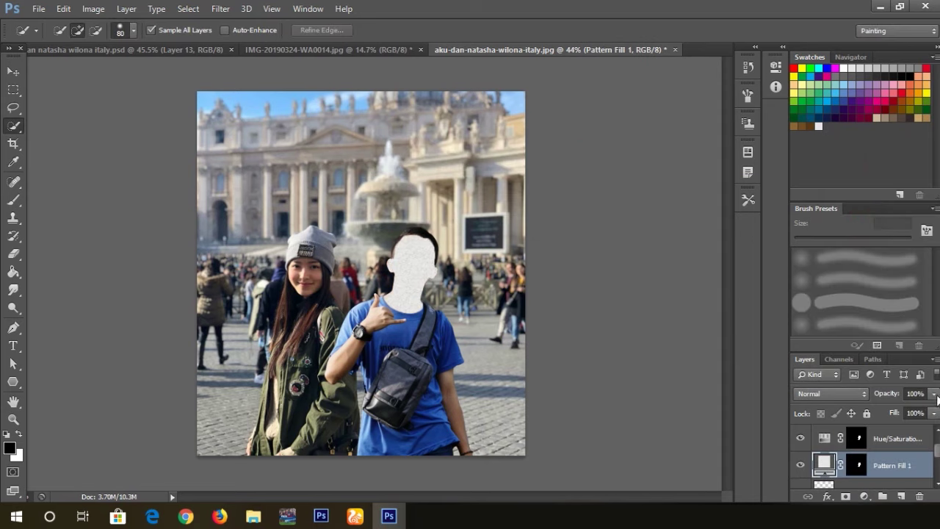
# - Lower the face Pattern Fill layer's opacity to 9%
pyautogui.click(935, 394)
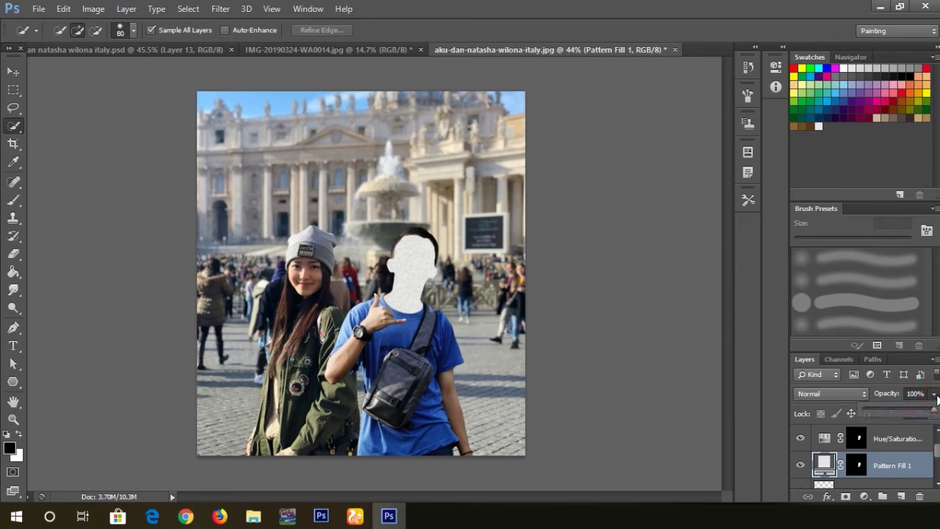
pyautogui.moveTo(933, 411); pyautogui.dragTo(869, 411)
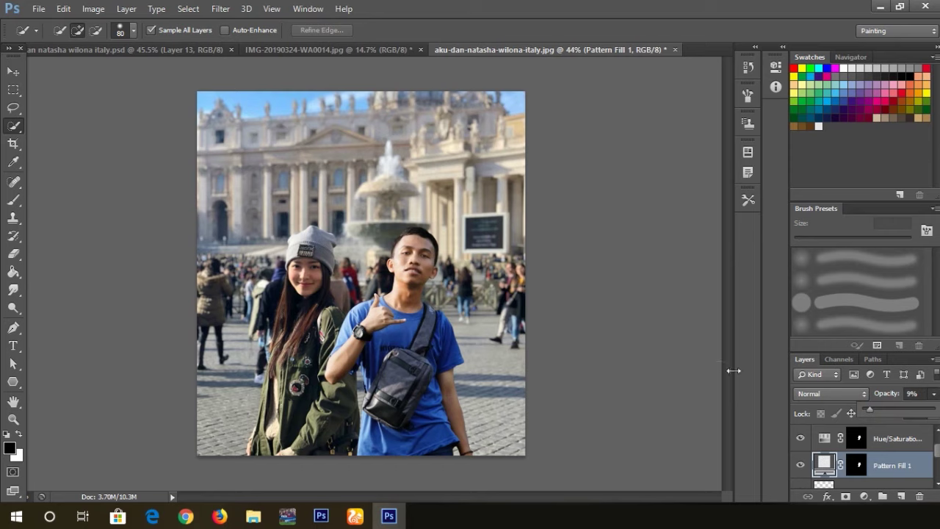
pyautogui.click(930, 395)
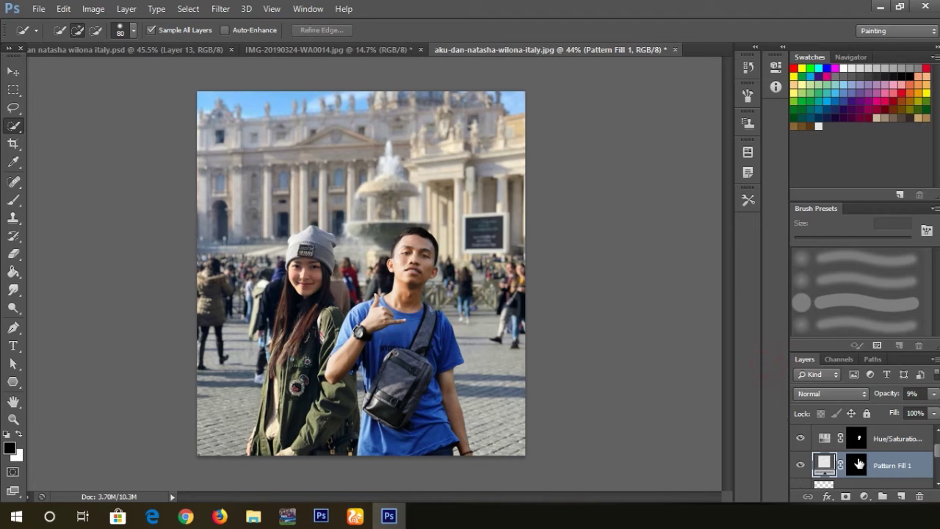
pyautogui.scroll(-1, 859, 470)
pyautogui.click(859, 470)
pyautogui.scroll(-1, 859, 470)
pyautogui.click(859, 470)
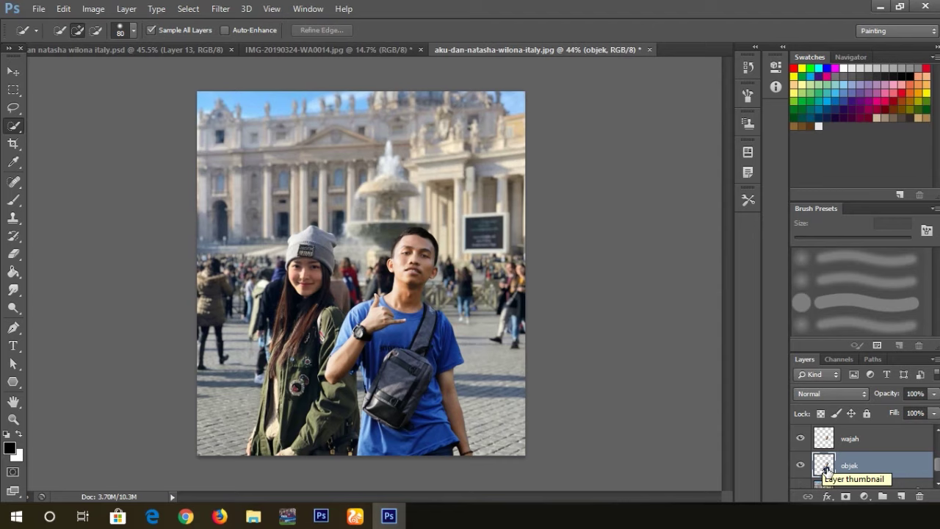
# - Add a Pattern Fill masked to the man's outline at 6% opacity
pyautogui.keyDown('ctrl'); pyautogui.click(823, 465); pyautogui.keyUp('ctrl')
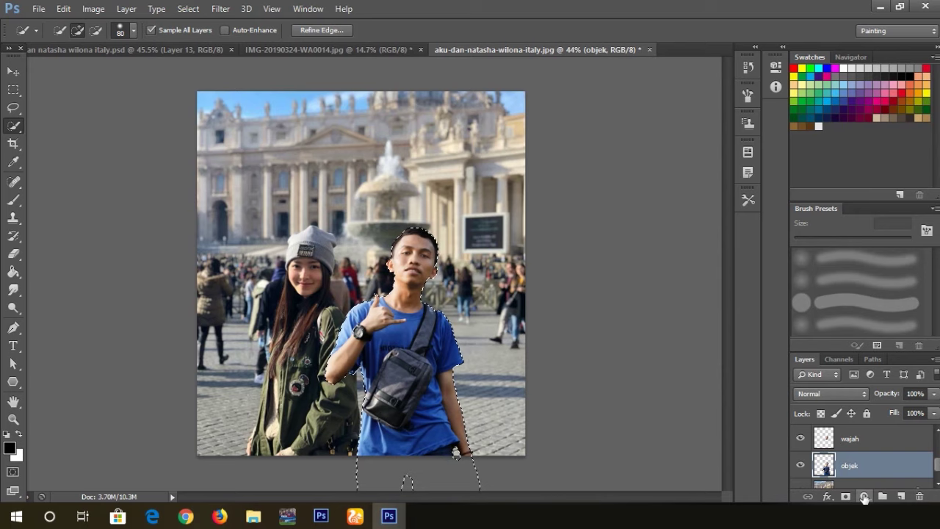
pyautogui.click(864, 497)
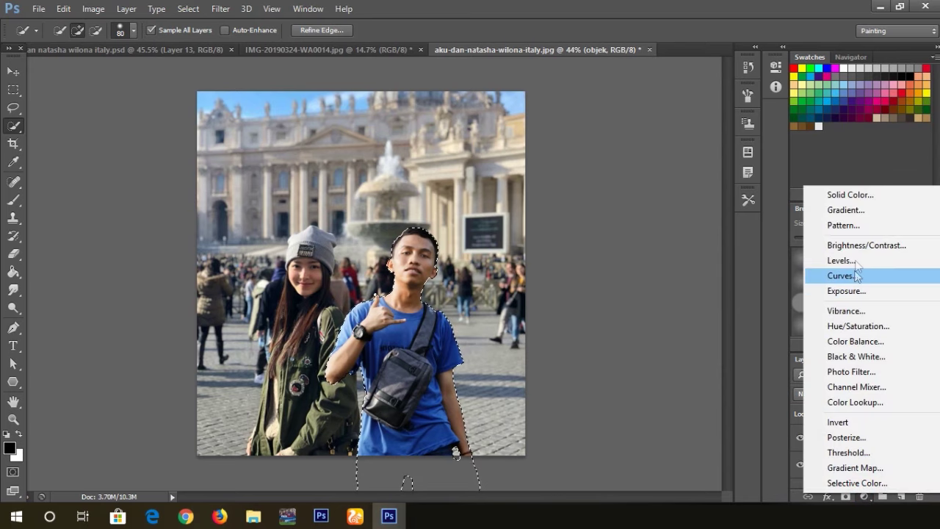
pyautogui.click(829, 225)
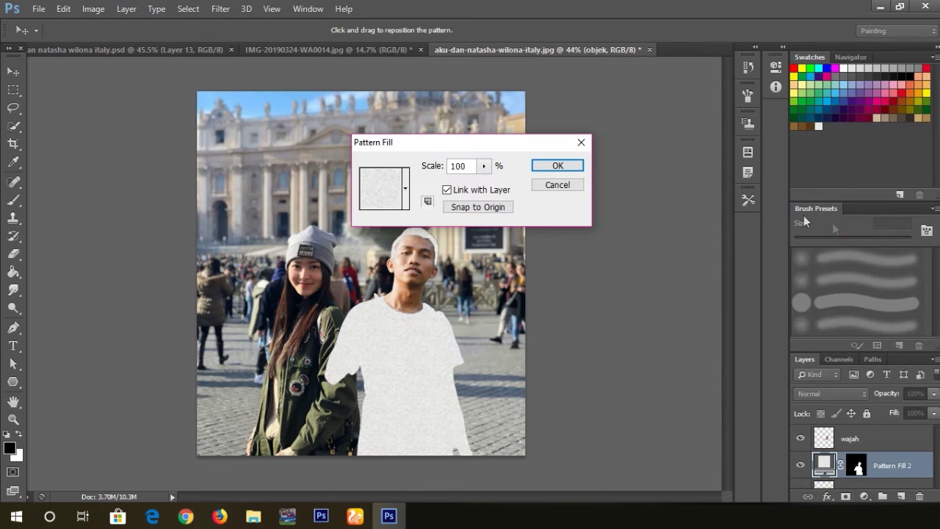
pyautogui.click(569, 170)
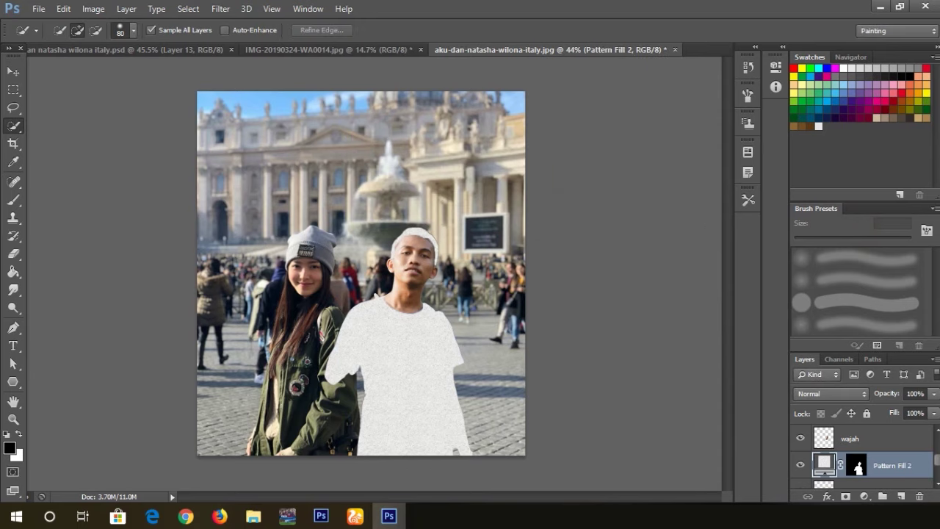
pyautogui.click(933, 393)
pyautogui.moveTo(933, 411); pyautogui.dragTo(869, 412)
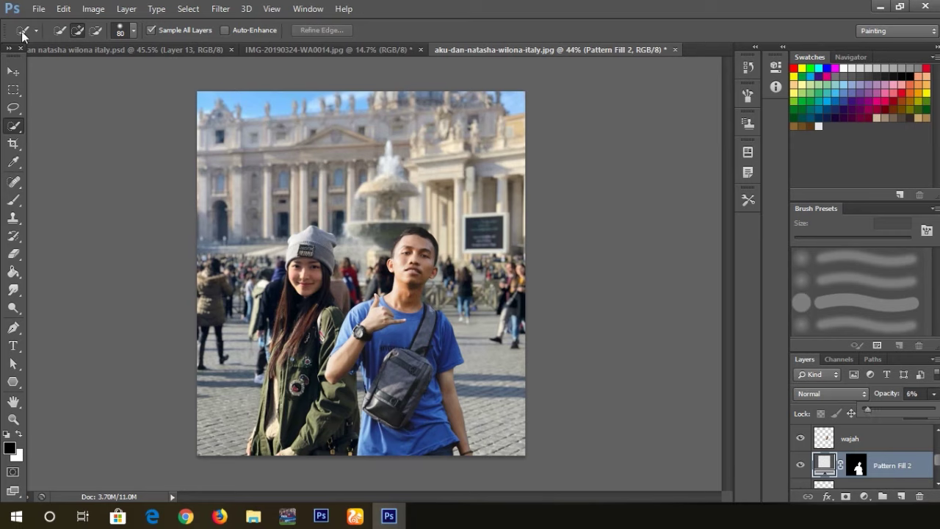
# - Start a third Pattern Fill layer above Color Balance 1 covering the whole photo
pyautogui.click(14, 71)
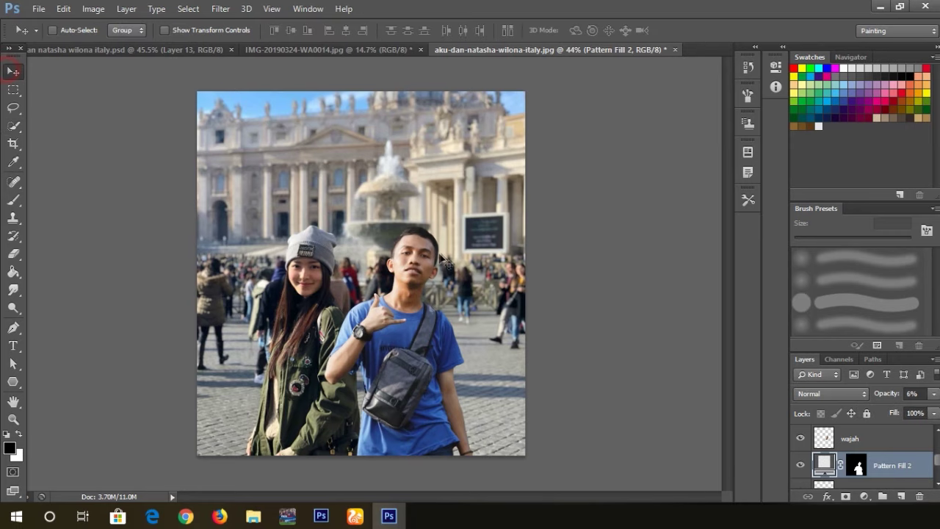
pyautogui.scroll(2, 853, 449)
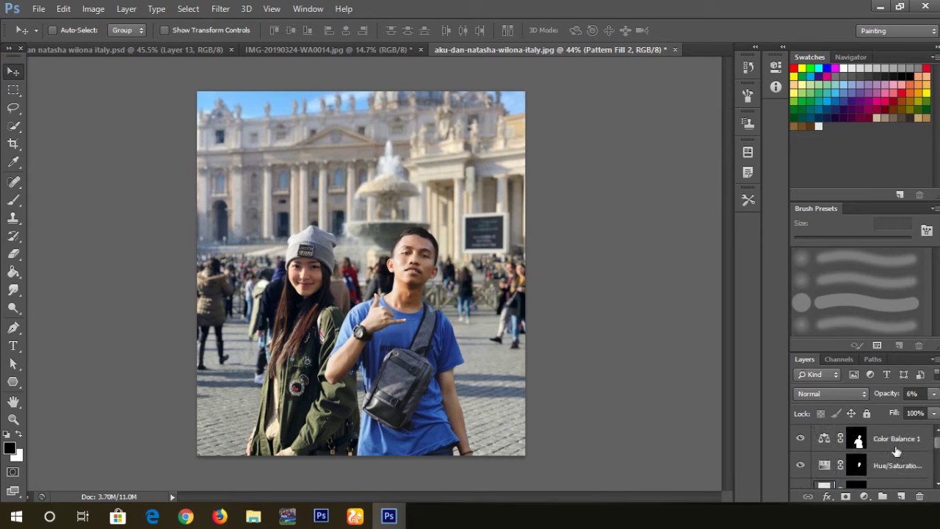
pyautogui.scroll(1, 897, 449)
pyautogui.click(897, 439)
pyautogui.doubleClick(897, 439)
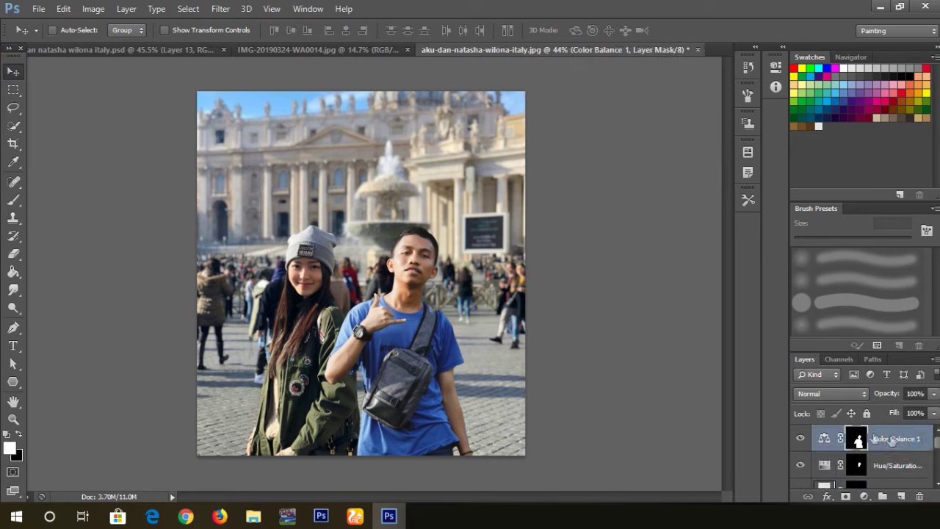
pyautogui.press('Return')
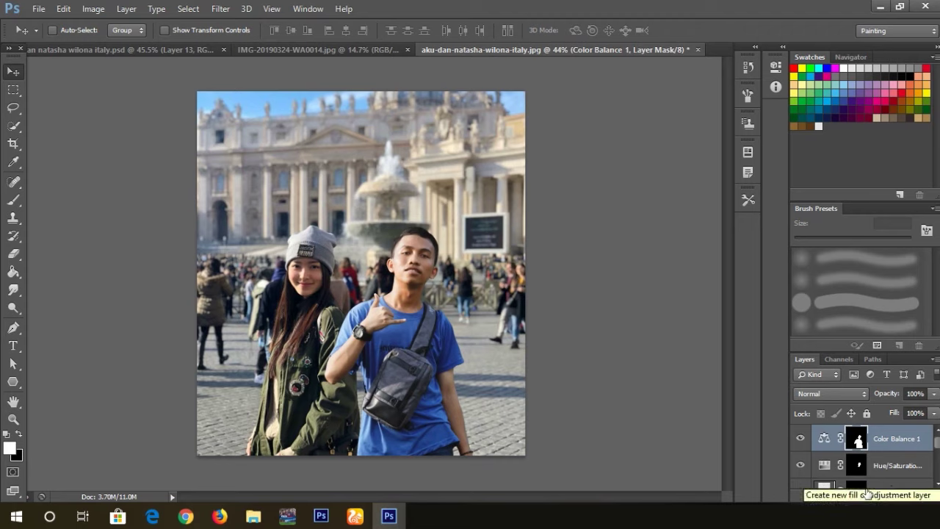
pyautogui.click(865, 497)
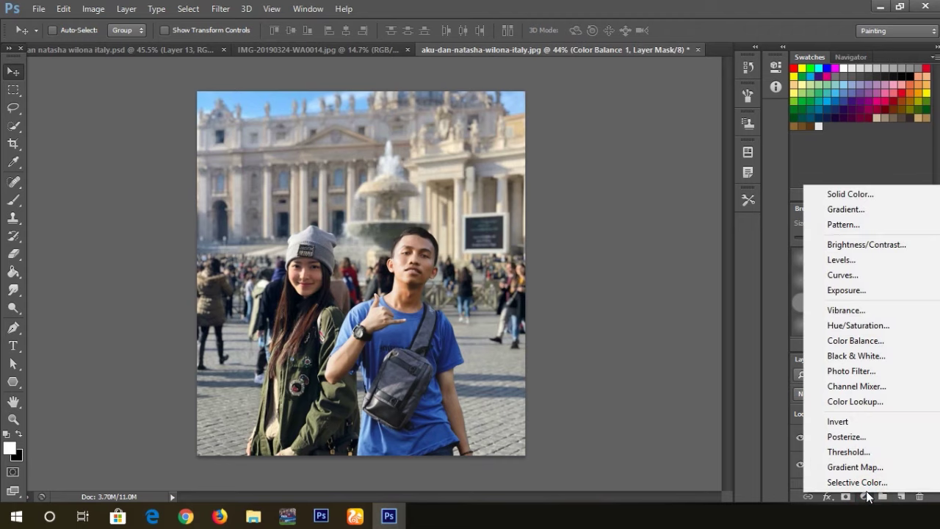
pyautogui.click(868, 226)
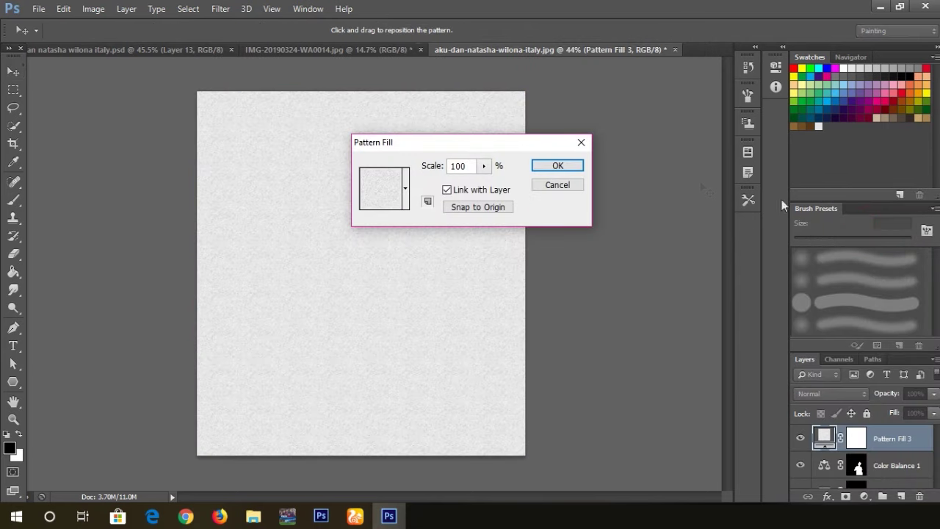
# - Confirm Pattern Fill 3 and lower its opacity to 13%
pyautogui.click(558, 167)
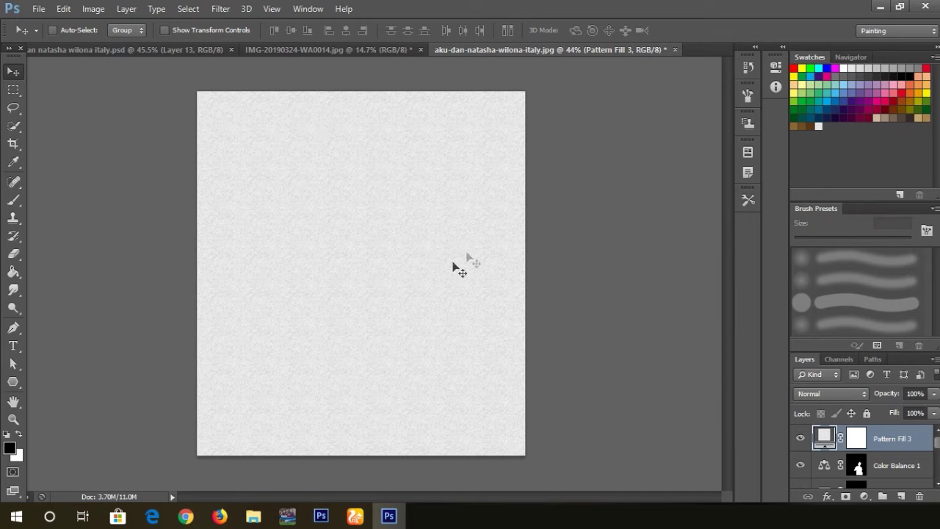
pyautogui.click(931, 395)
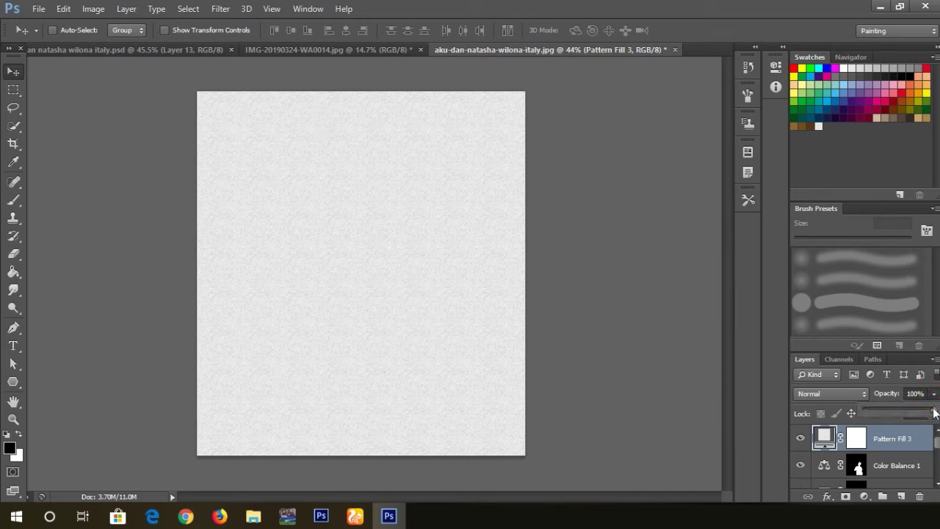
pyautogui.moveTo(934, 413); pyautogui.dragTo(909, 414)
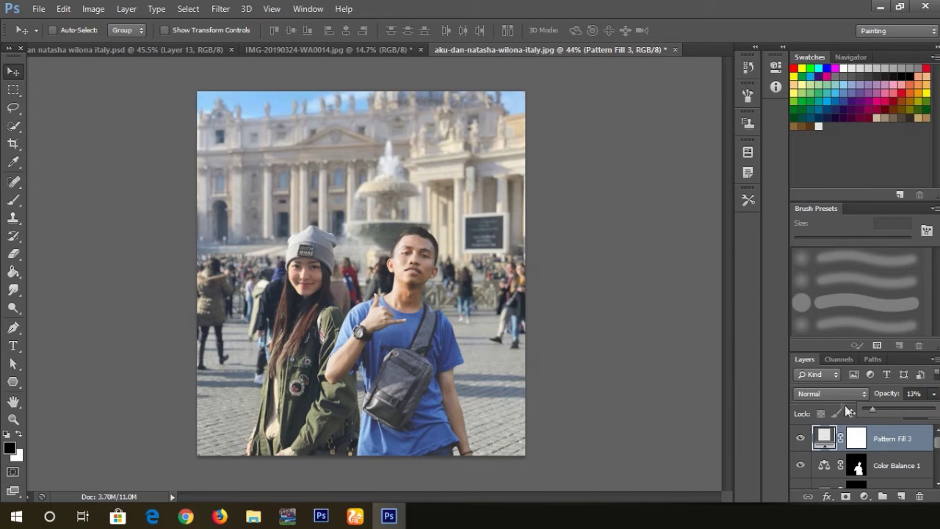
pyautogui.click(682, 387)
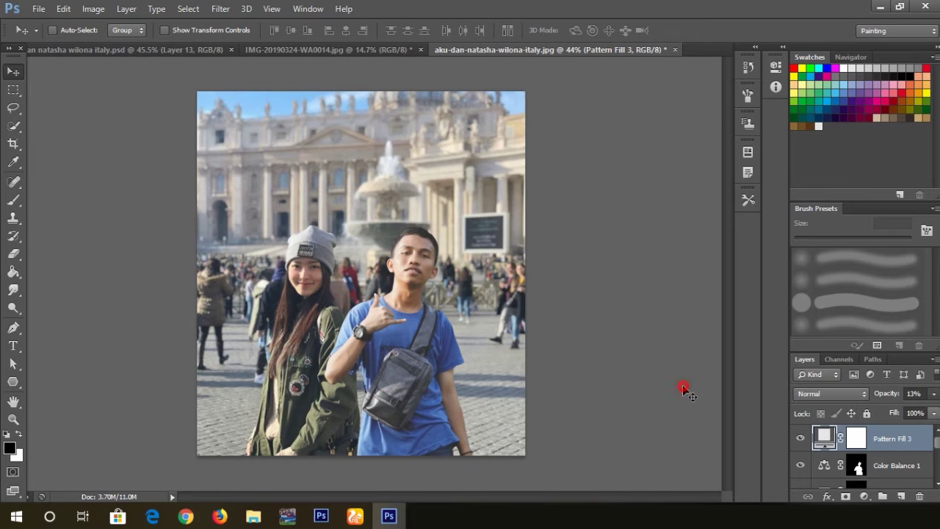
pyautogui.scroll(-1, 874, 440)
pyautogui.scroll(-1, 866, 444)
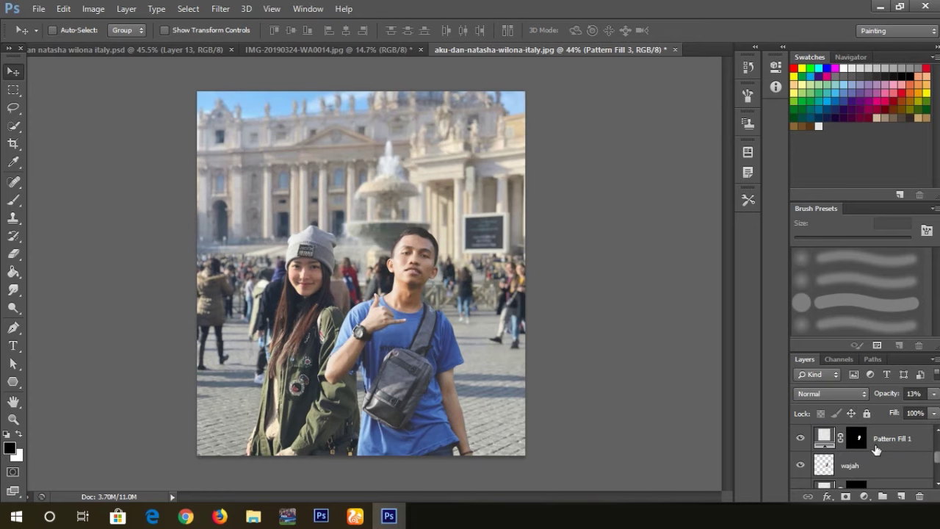
pyautogui.scroll(-1, 844, 445)
pyautogui.scroll(1, 413, 382)
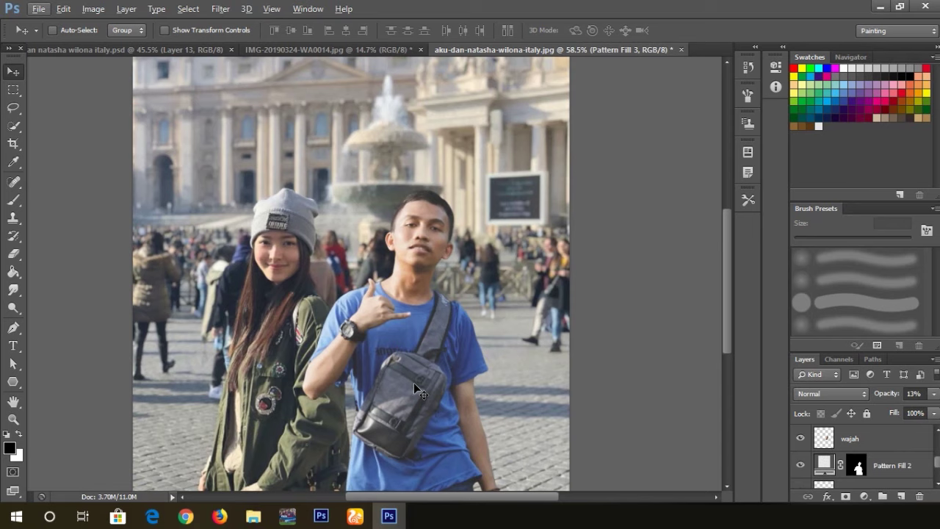
pyautogui.scroll(-1, 414, 383)
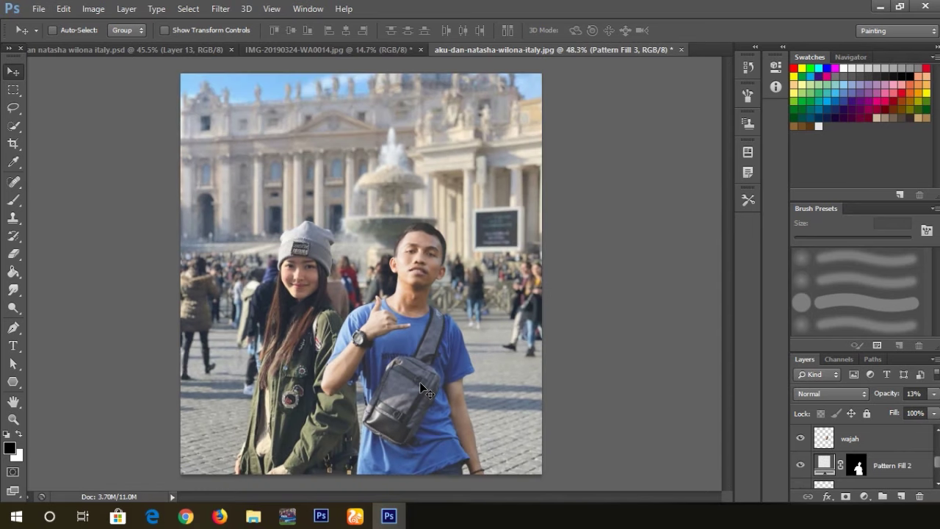
pyautogui.scroll(-2, 844, 459)
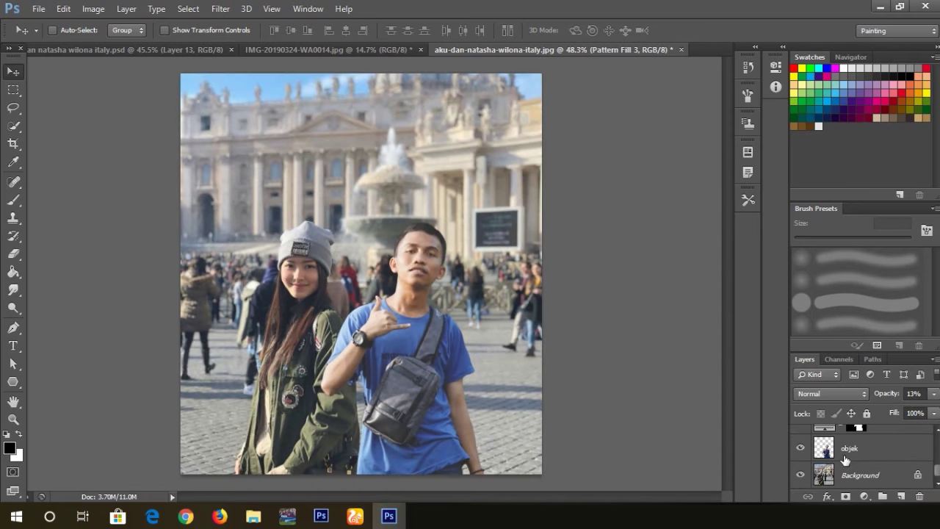
pyautogui.scroll(2, 845, 459)
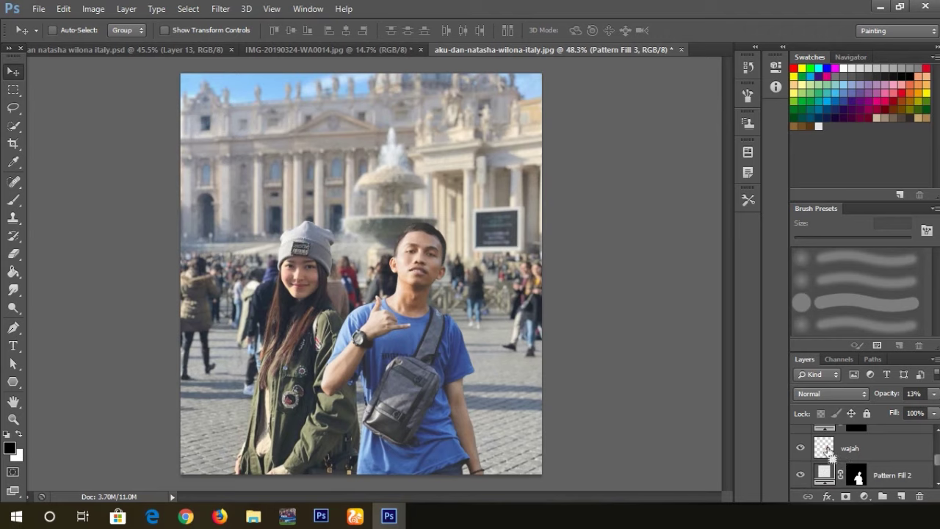
pyautogui.keyDown('ctrl'); pyautogui.click(828, 450); pyautogui.keyUp('ctrl')
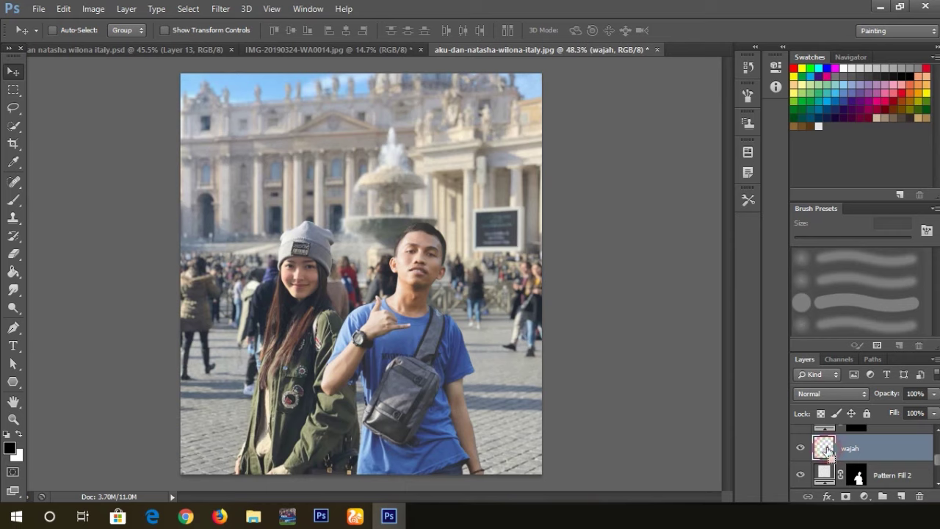
# - Add a Brightness/Contrast adjustment masked to the wajah face at brightness -34, contrast -11
pyautogui.keyDown('ctrl'); pyautogui.doubleClick(826, 448); pyautogui.keyUp('ctrl')
pyautogui.click(892, 160)
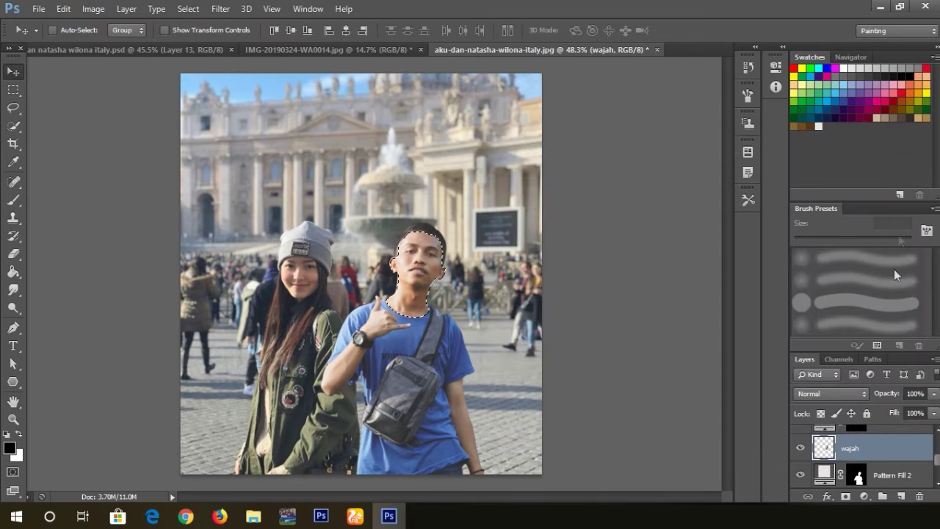
pyautogui.click(865, 496)
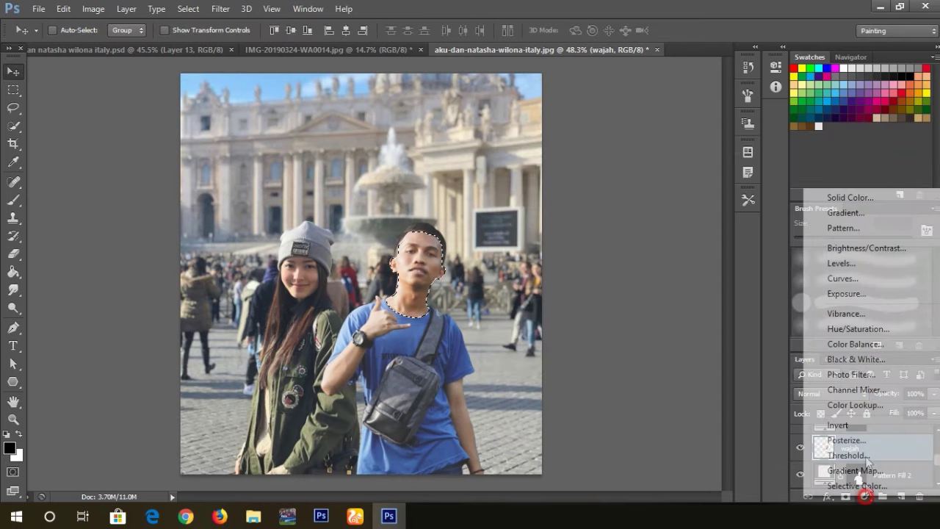
pyautogui.click(885, 250)
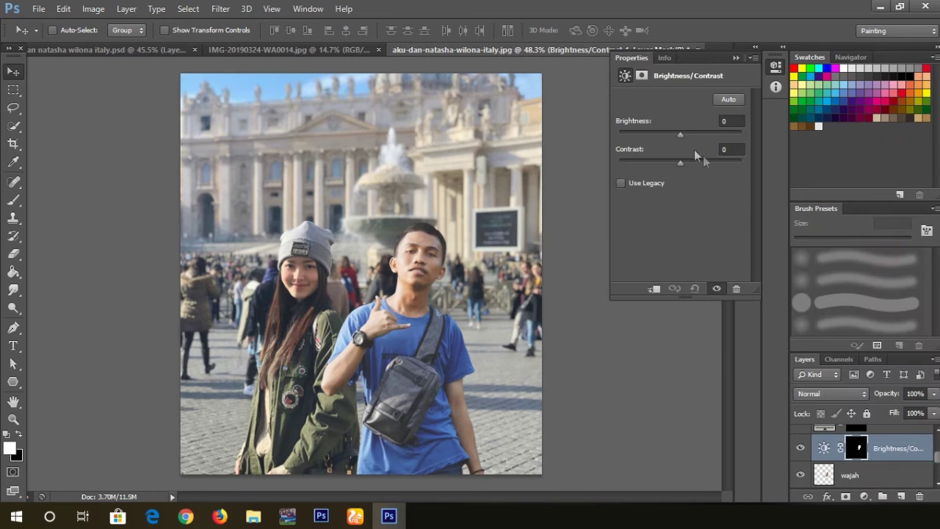
pyautogui.moveTo(682, 136)
pyautogui.mouseDown()
pyautogui.moveTo(671, 135)
pyautogui.moveTo(659, 163)
pyautogui.moveTo(665, 136)
pyautogui.mouseUp()
pyautogui.scroll(-2, 572, 165)
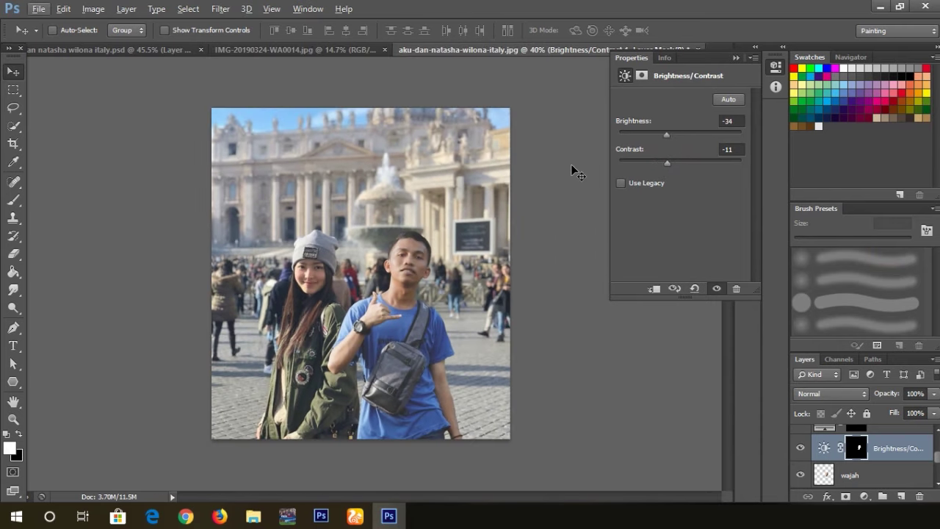
pyautogui.click(896, 478)
pyautogui.scroll(-1, 881, 469)
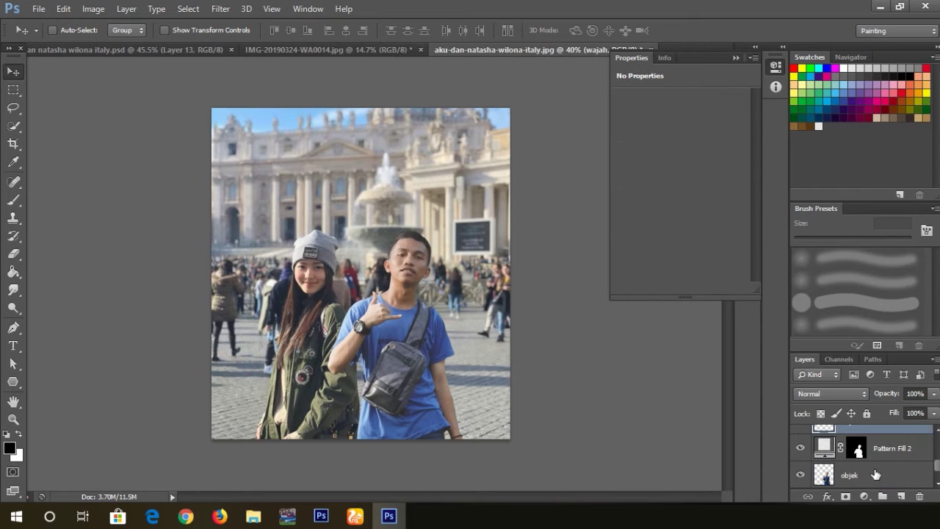
pyautogui.click(860, 478)
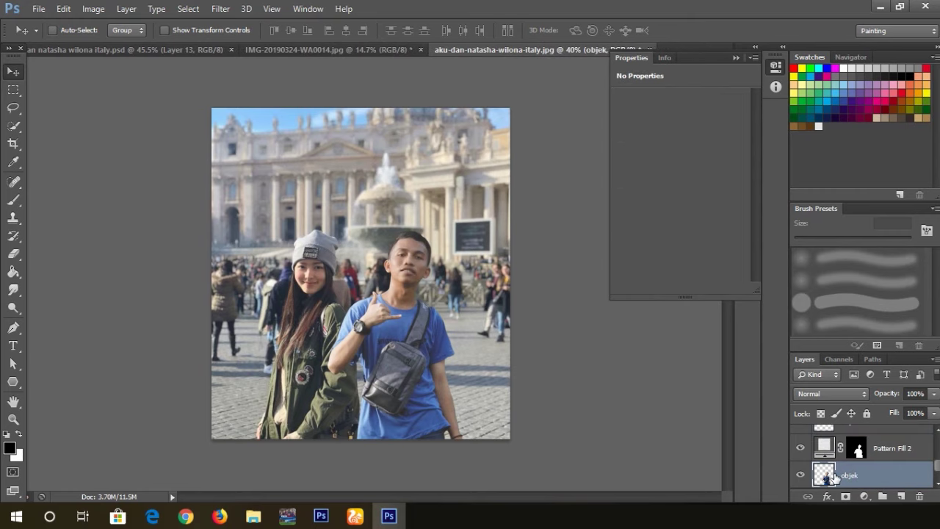
# - Add a Brightness/Contrast adjustment masked to the objek outline at brightness -19, contrast -12
pyautogui.keyDown('ctrl'); pyautogui.doubleClick(826, 475); pyautogui.keyUp('ctrl')
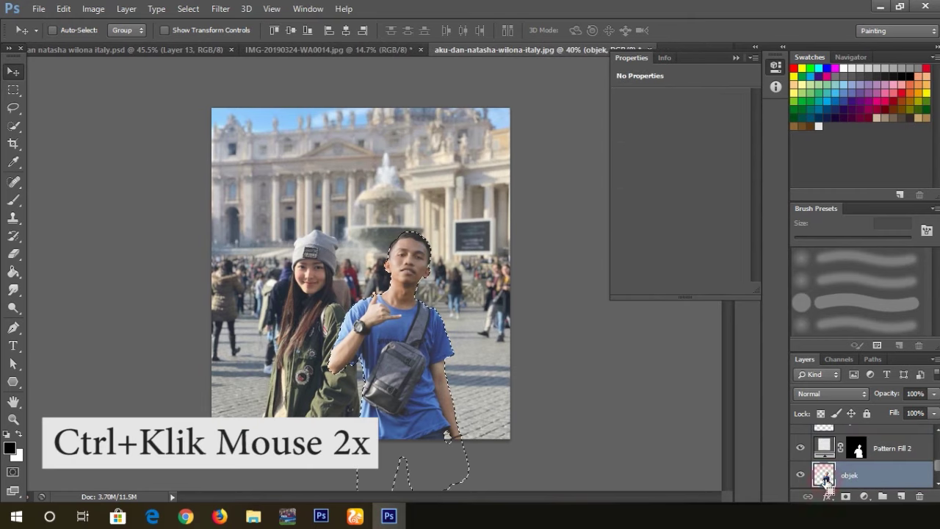
pyautogui.click(889, 157)
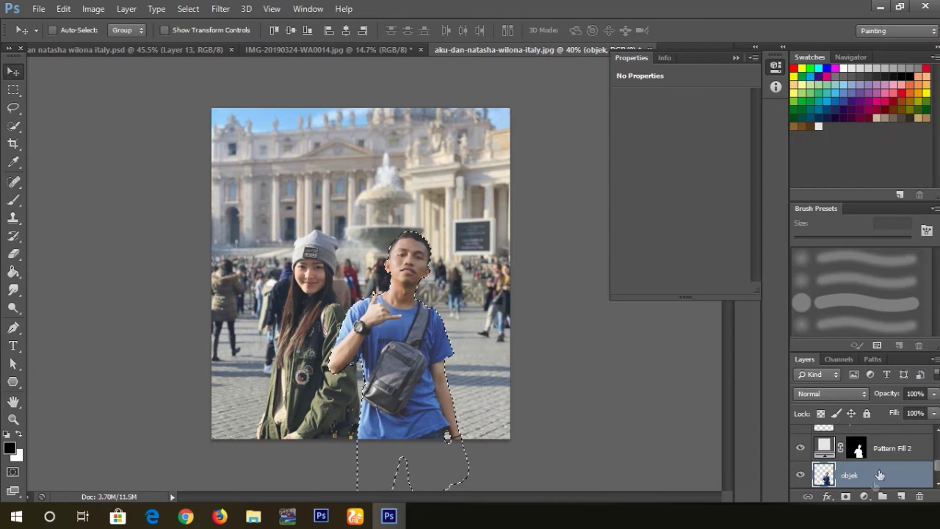
pyautogui.click(866, 497)
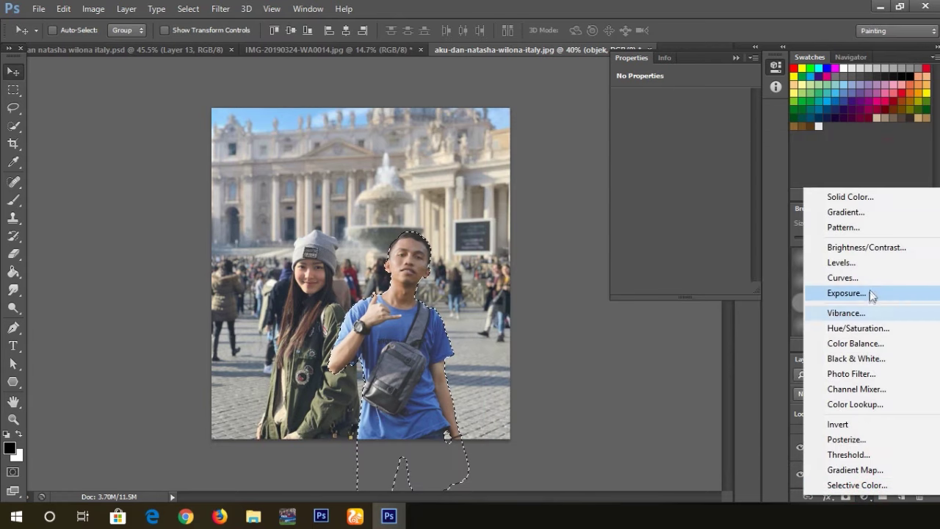
pyautogui.click(874, 248)
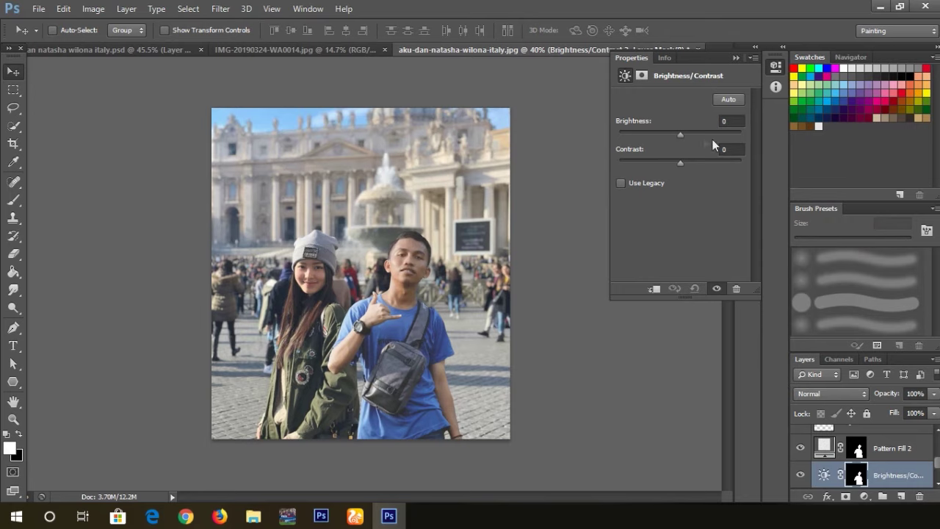
pyautogui.moveTo(677, 135); pyautogui.dragTo(667, 162)
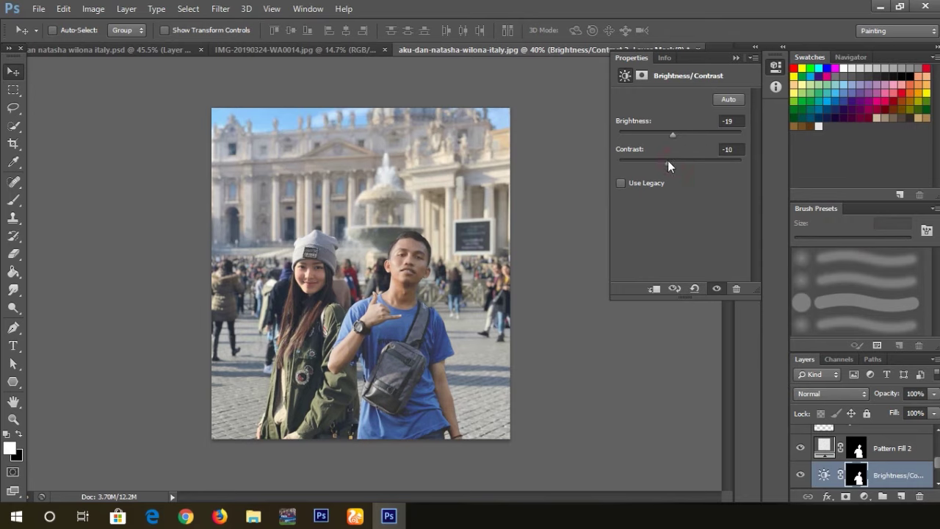
pyautogui.scroll(2, 447, 204)
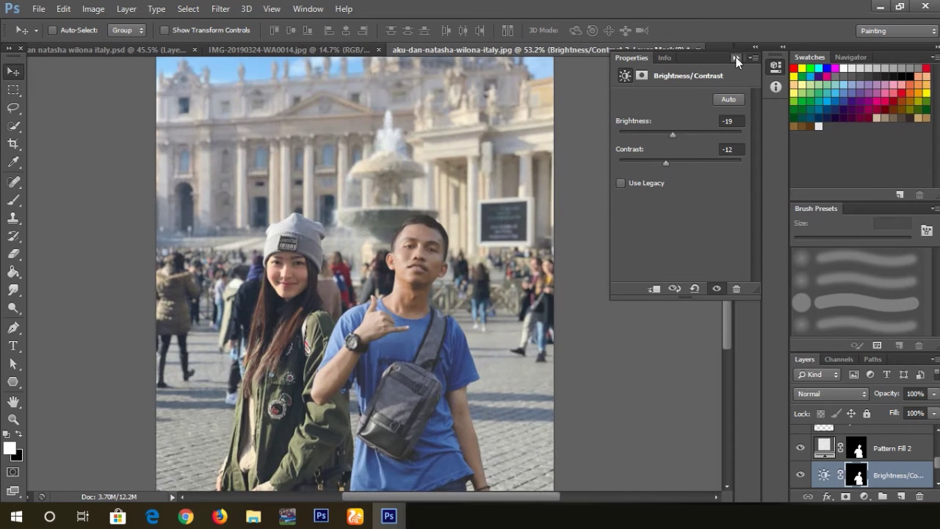
pyautogui.click(736, 58)
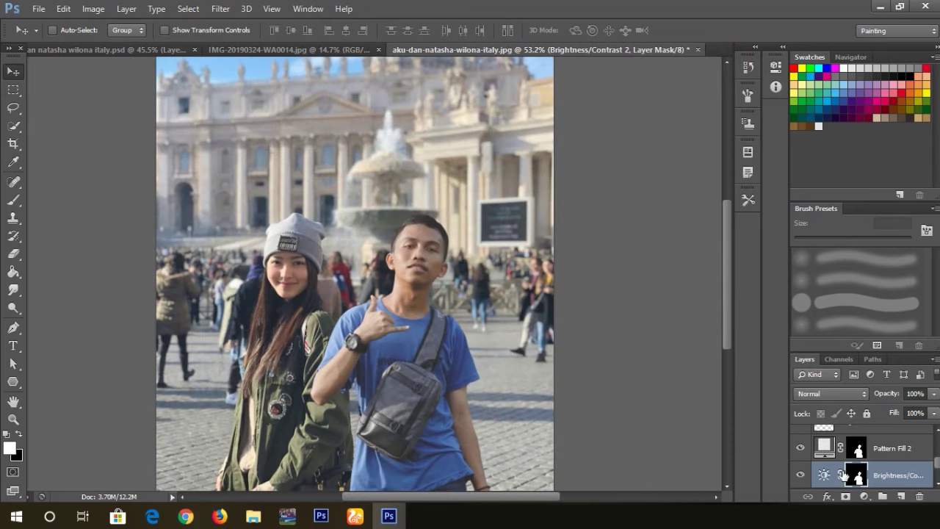
pyautogui.click(881, 452)
pyautogui.press('Delete')
# - Select Pattern Fill 1 and drop its opacity to 6%
pyautogui.click(870, 474)
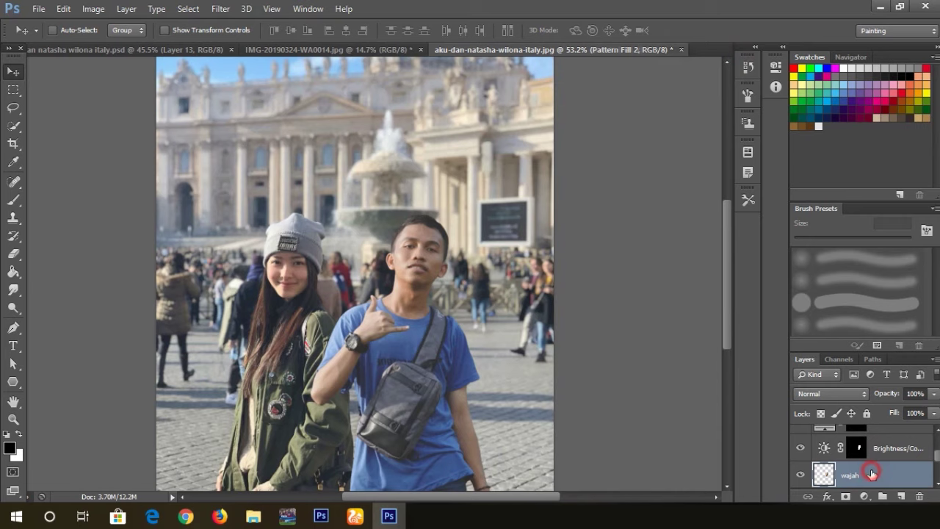
pyautogui.scroll(1, 874, 455)
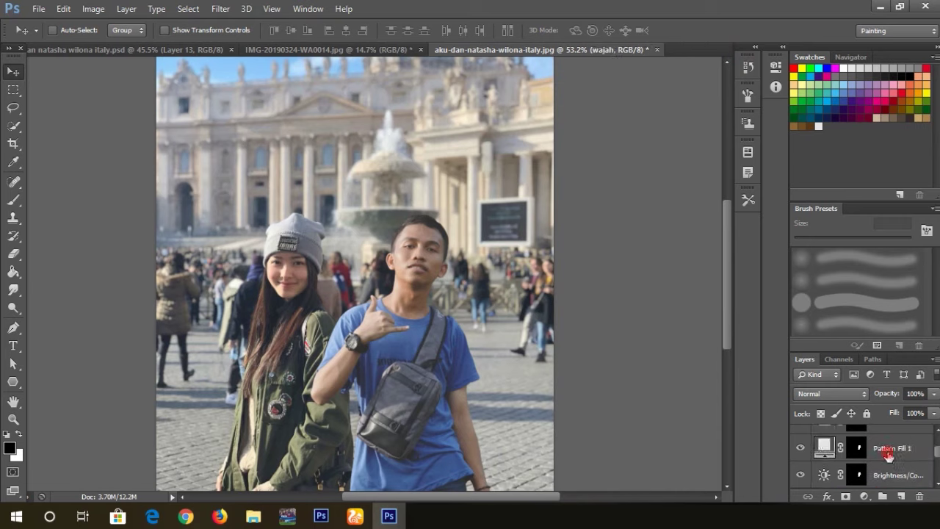
pyautogui.click(832, 451)
pyautogui.click(932, 394)
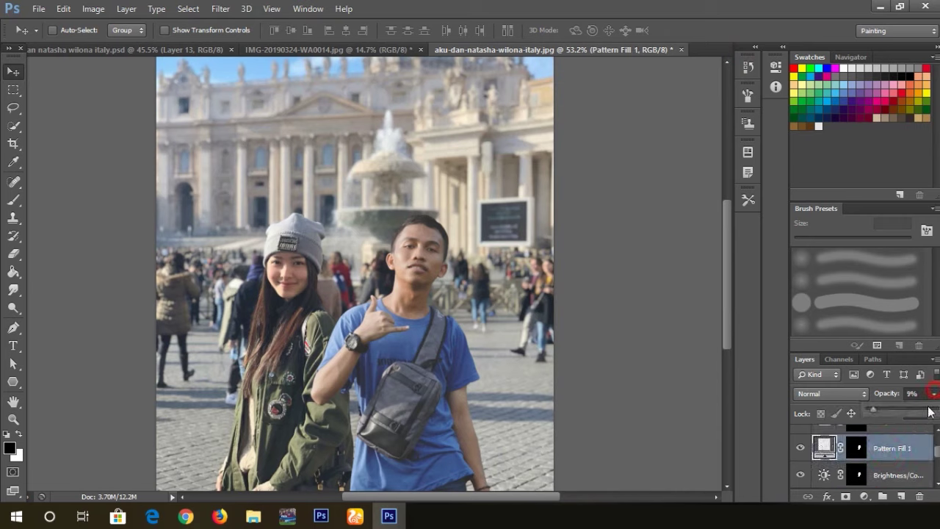
pyautogui.moveTo(866, 407); pyautogui.dragTo(868, 408)
pyautogui.click(717, 356)
pyautogui.scroll(-2, 566, 325)
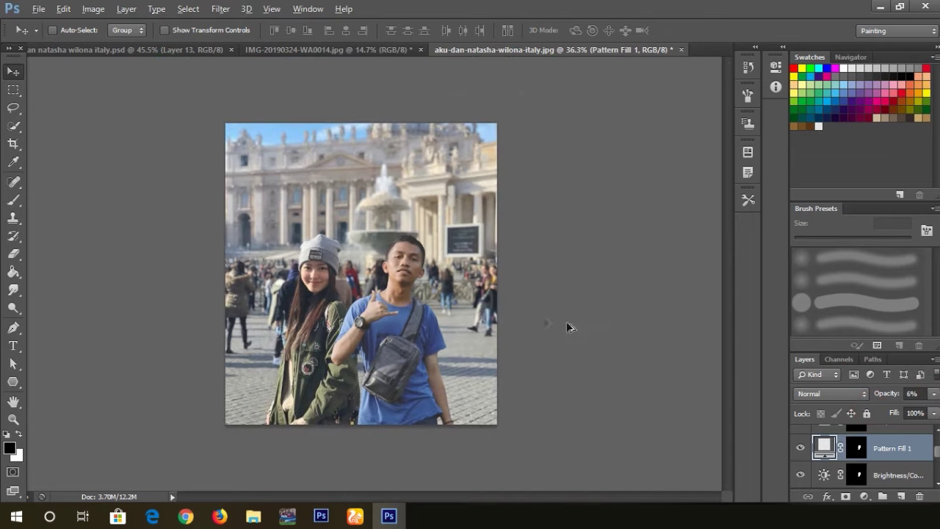
pyautogui.scroll(-1, 371, 360)
pyautogui.scroll(2, 365, 358)
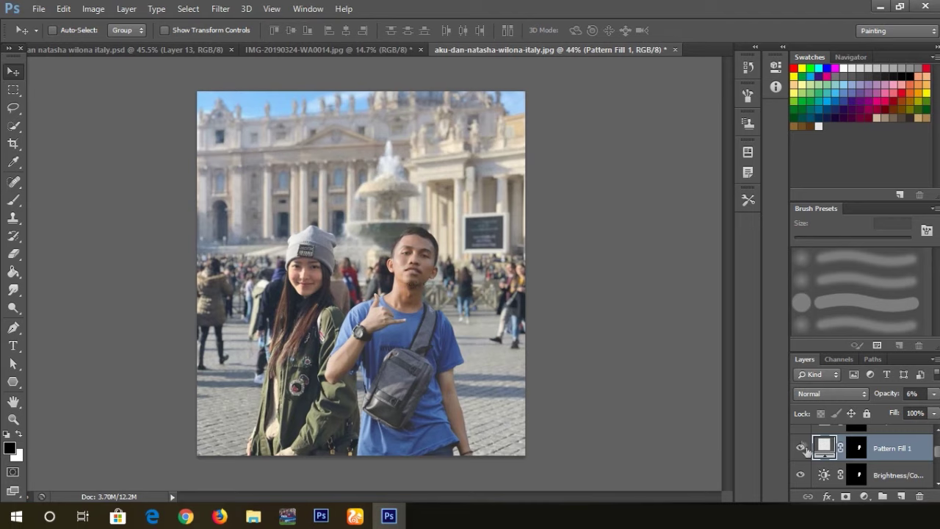
pyautogui.scroll(-1, 815, 451)
pyautogui.scroll(-1, 823, 451)
pyautogui.click(859, 448)
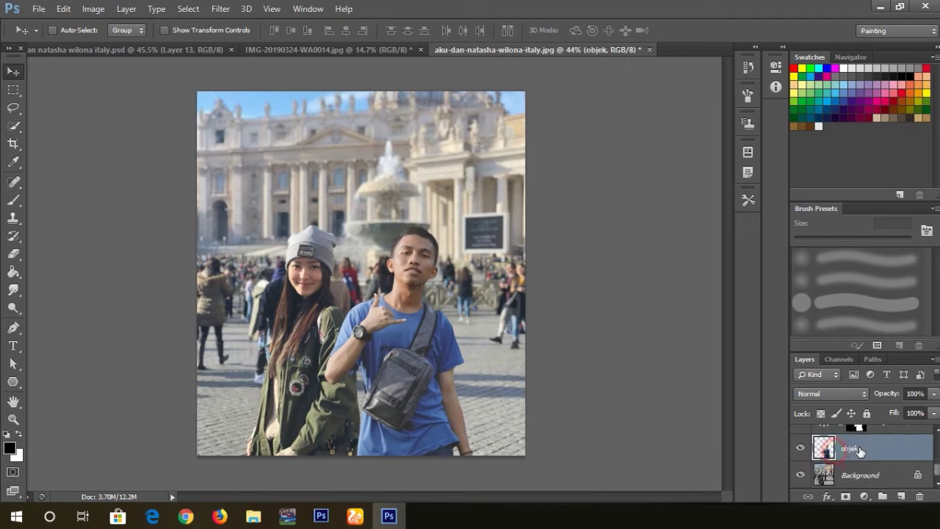
pyautogui.scroll(2, 858, 448)
pyautogui.scroll(1, 859, 448)
pyautogui.click(855, 448)
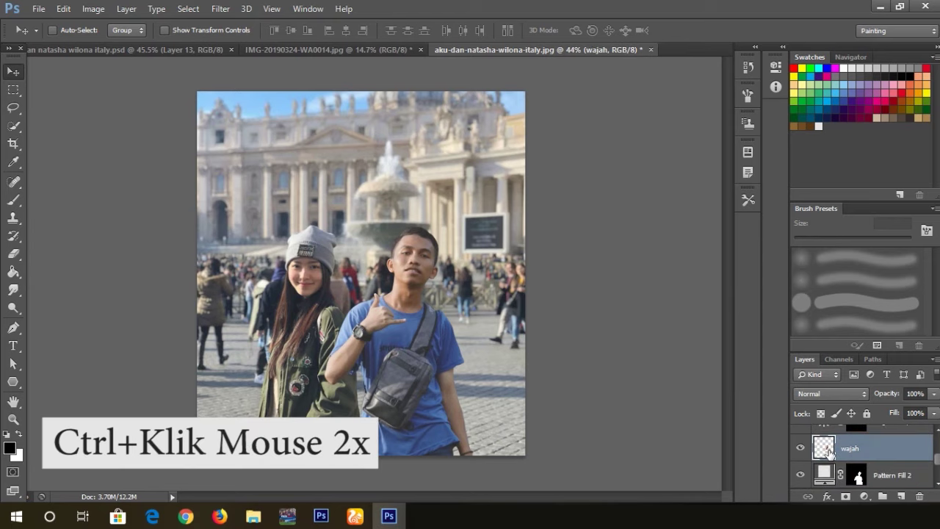
# - Add a Vibrance adjustment masked to the wajah face at vibrance -6, saturation +1
pyautogui.keyDown('ctrl'); pyautogui.click(826, 448); pyautogui.keyUp('ctrl')
pyautogui.doubleClick(826, 448)
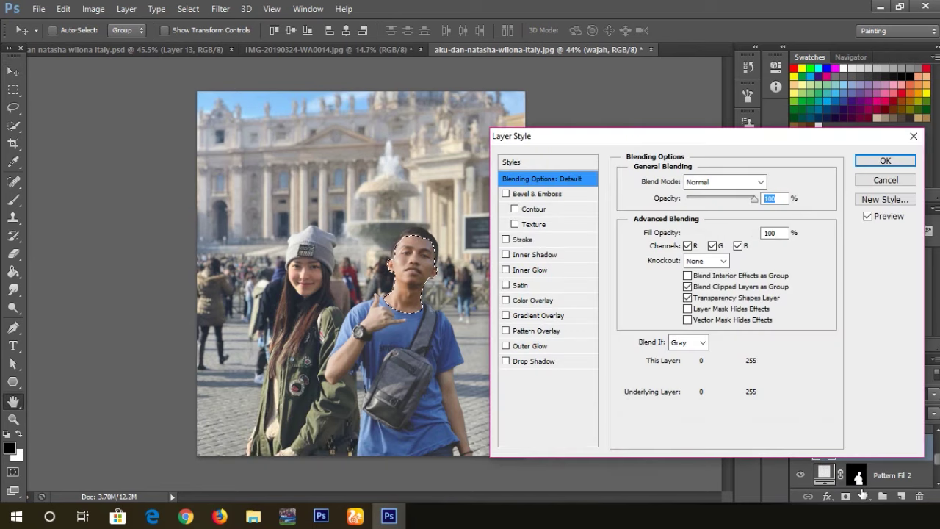
pyautogui.click(884, 160)
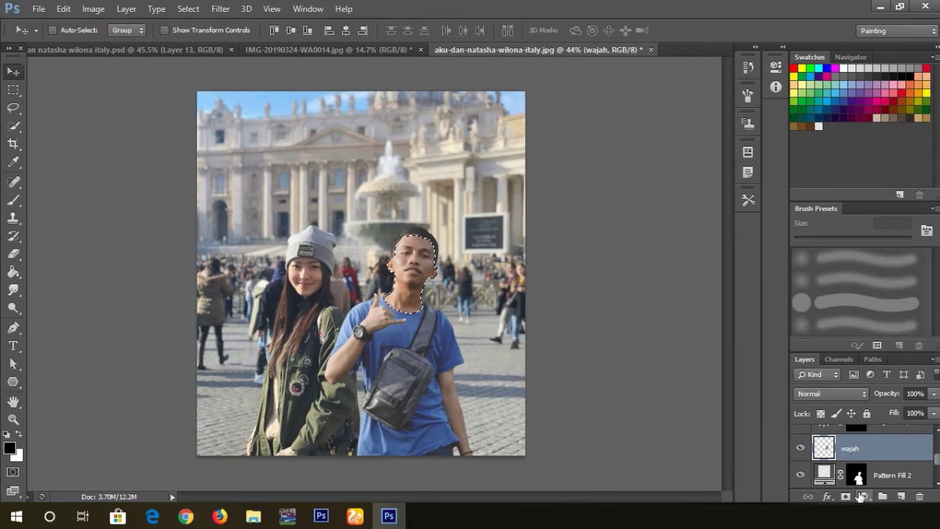
pyautogui.click(862, 497)
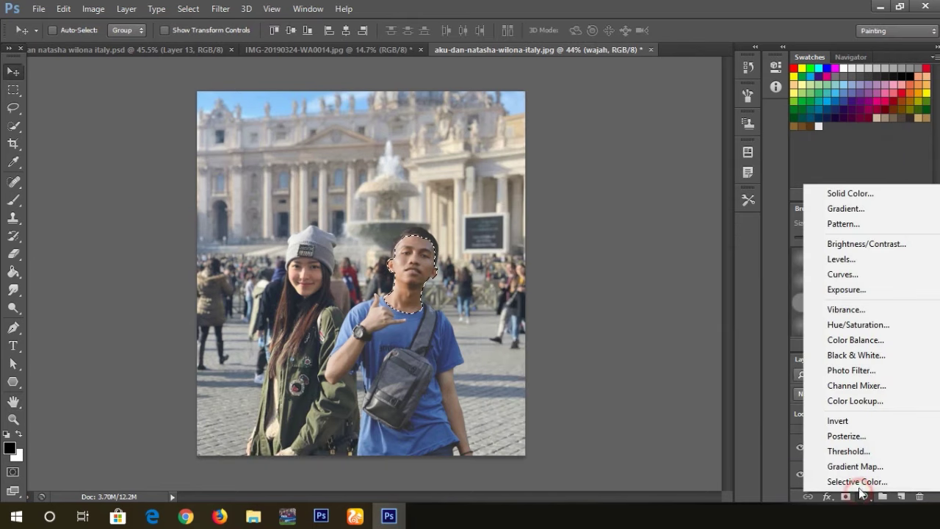
pyautogui.click(850, 309)
pyautogui.moveTo(676, 112)
pyautogui.mouseDown()
pyautogui.moveTo(684, 142)
pyautogui.moveTo(677, 112)
pyautogui.mouseUp()
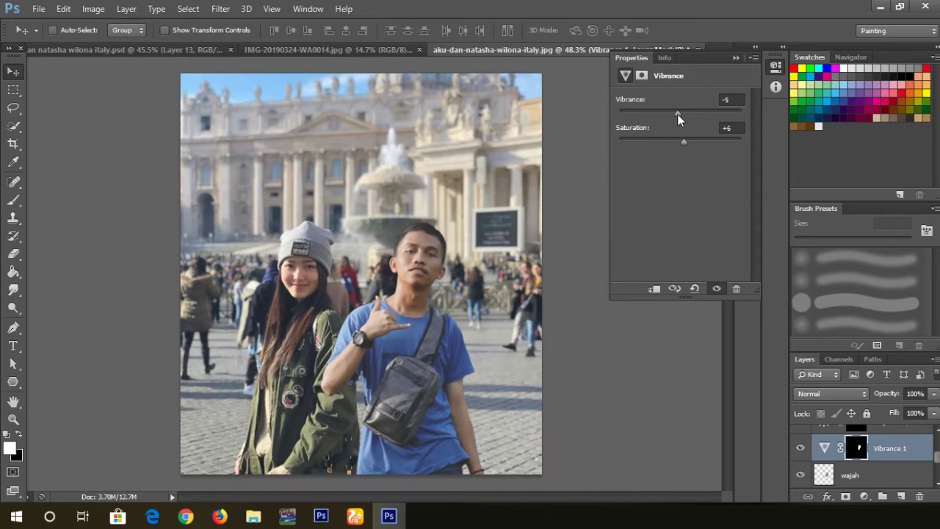
pyautogui.scroll(-1, 587, 238)
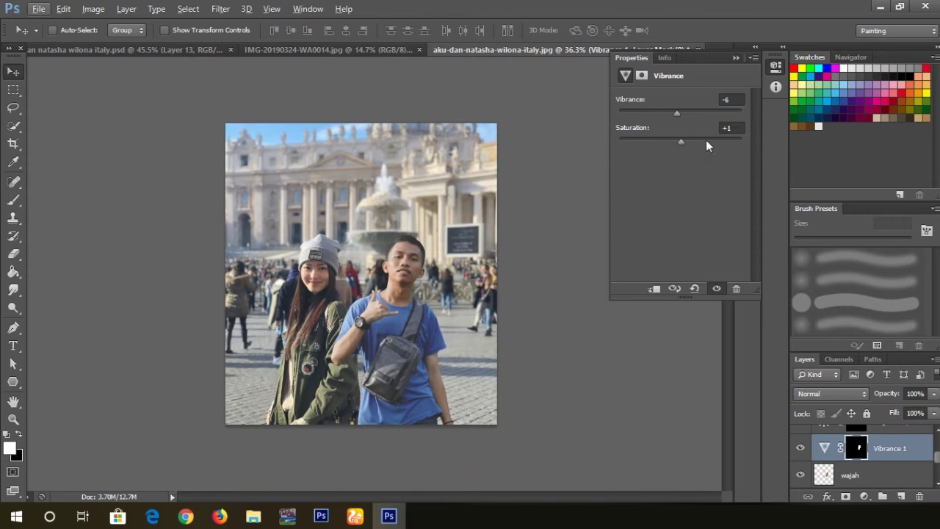
pyautogui.click(738, 58)
pyautogui.scroll(1, 409, 349)
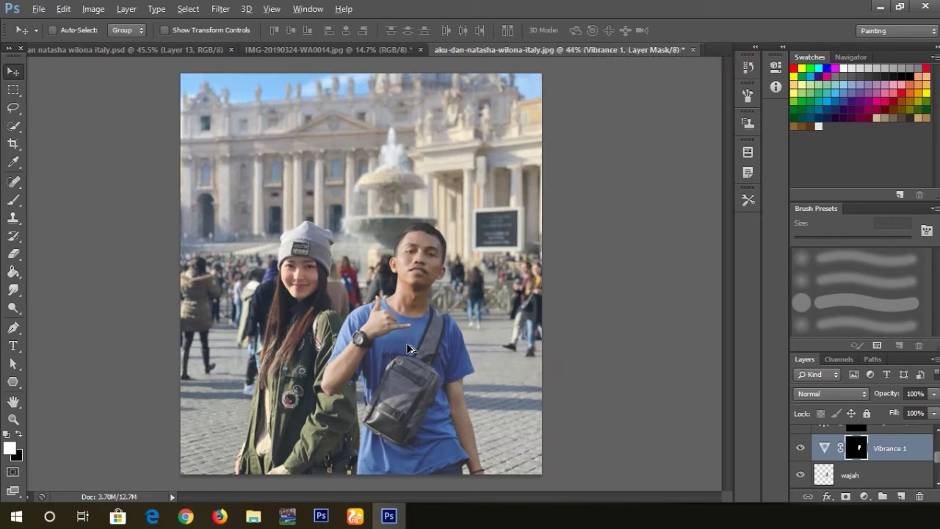
pyautogui.scroll(1, 409, 349)
pyautogui.scroll(-1, 409, 348)
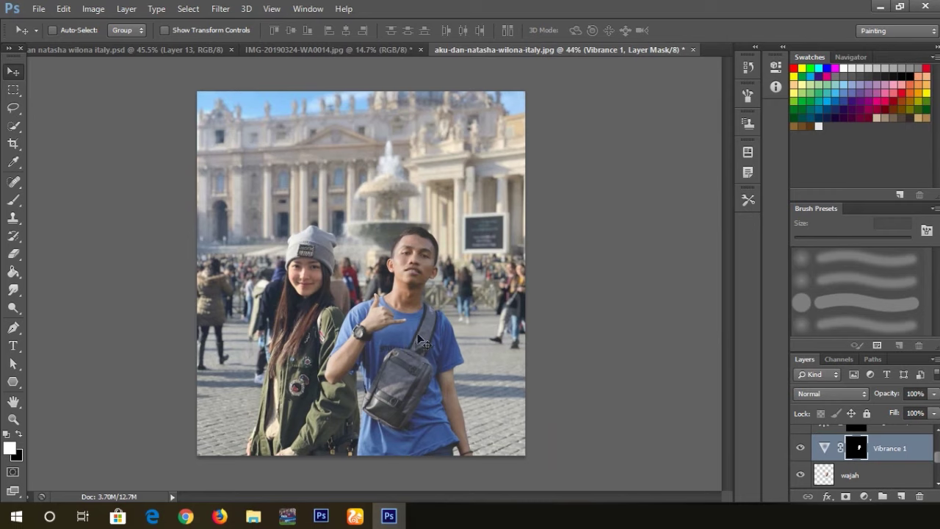
pyautogui.scroll(-1, 876, 465)
pyautogui.scroll(-1, 876, 465)
# - Select Pattern Fill 2 and set its opacity to 3%
pyautogui.scroll(-1, 876, 464)
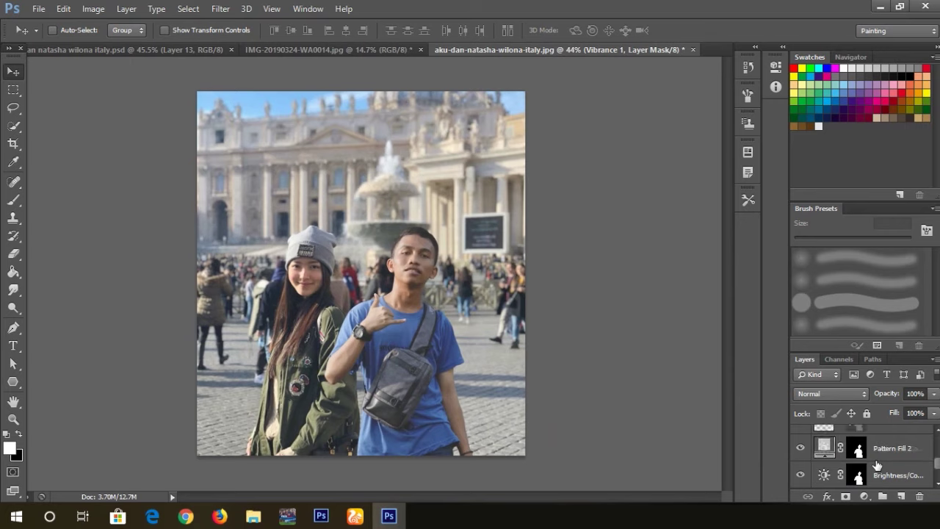
pyautogui.scroll(-1, 876, 465)
pyautogui.scroll(2, 876, 465)
pyautogui.scroll(1, 881, 458)
pyautogui.click(885, 450)
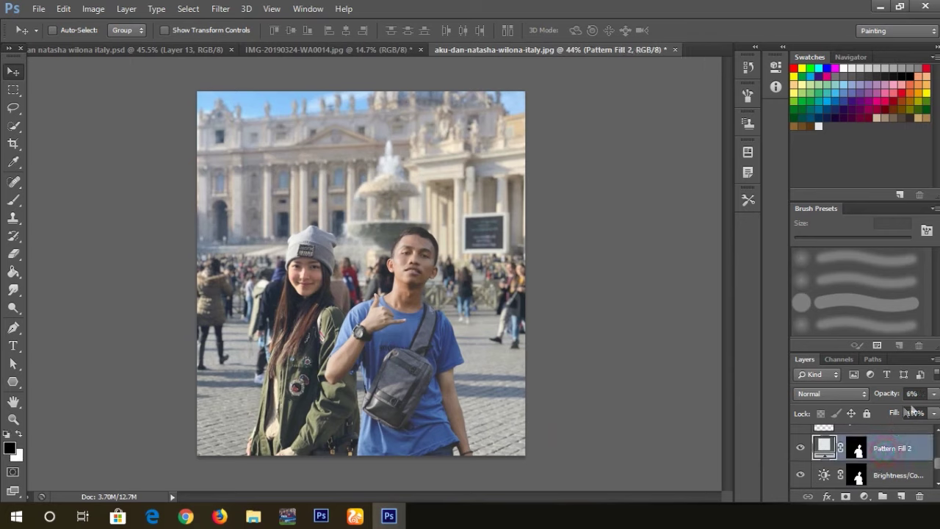
pyautogui.click(934, 397)
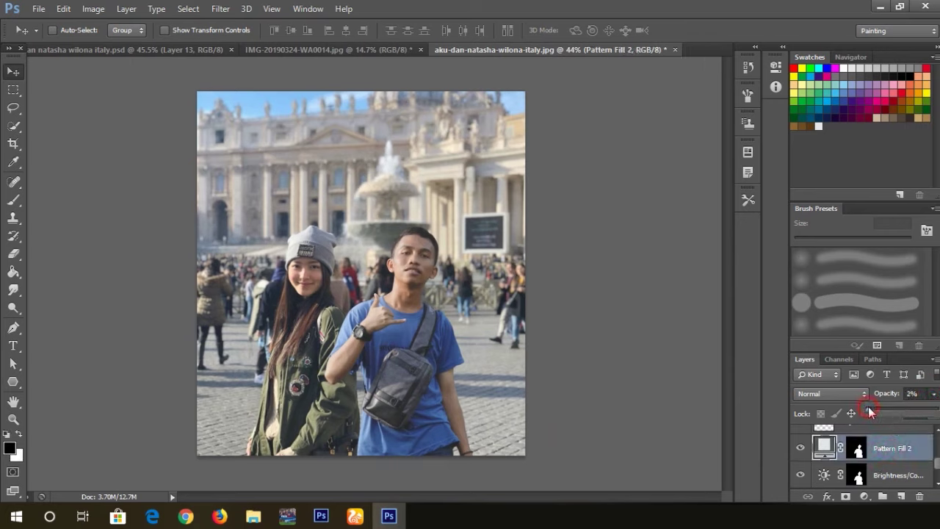
pyautogui.moveTo(865, 408); pyautogui.dragTo(868, 408)
pyautogui.click(933, 394)
pyautogui.moveTo(867, 409); pyautogui.dragTo(868, 409)
pyautogui.click(701, 401)
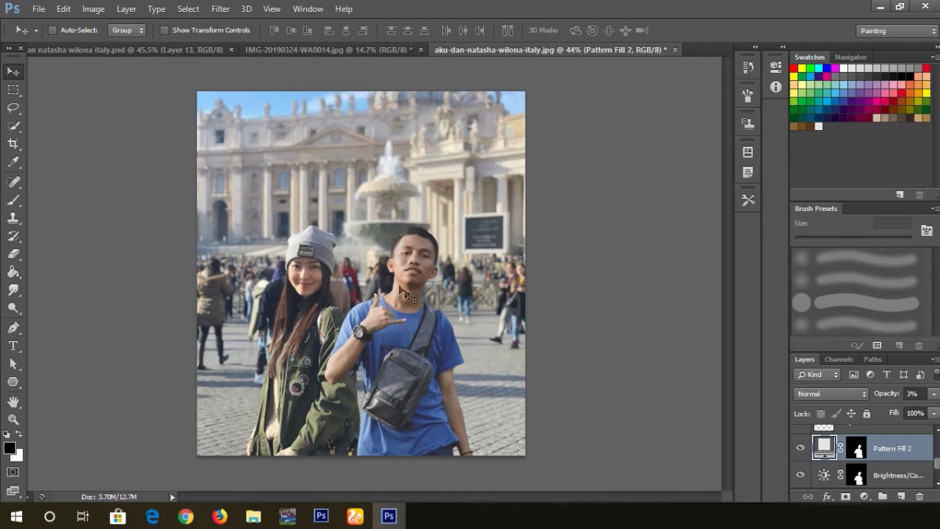
pyautogui.keyDown('alt'); pyautogui.scroll(3, 367, 242); pyautogui.keyUp('alt')
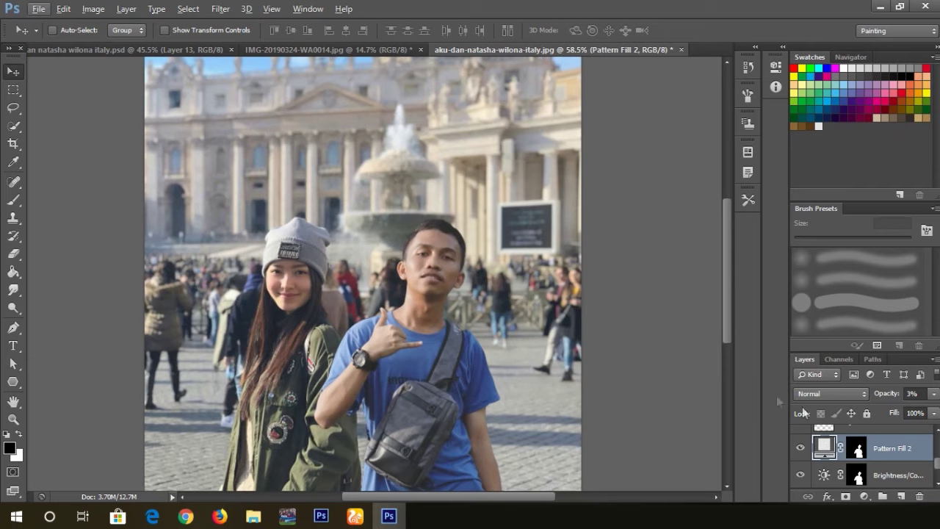
# - Select every layer from Pattern Fill 3 down to objek
pyautogui.scroll(2, 874, 444)
pyautogui.scroll(2, 873, 444)
pyautogui.scroll(1, 875, 444)
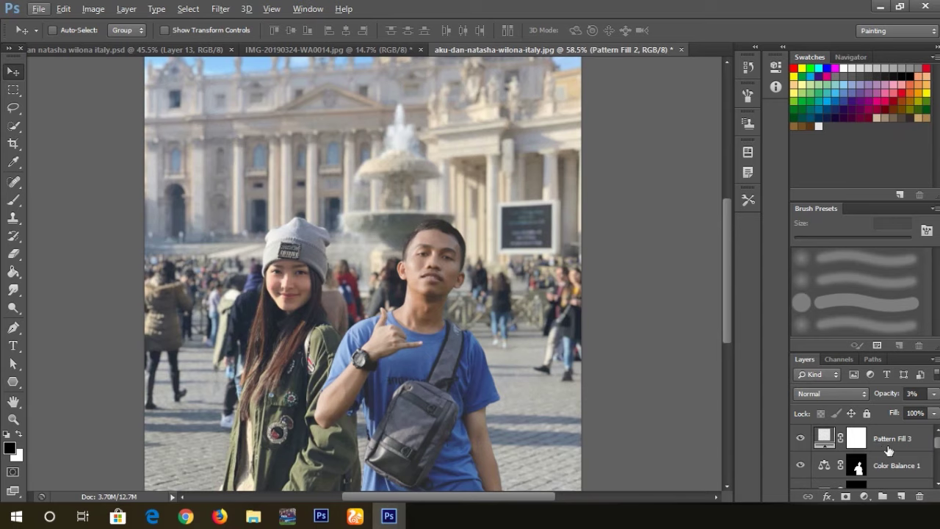
pyautogui.click(891, 440)
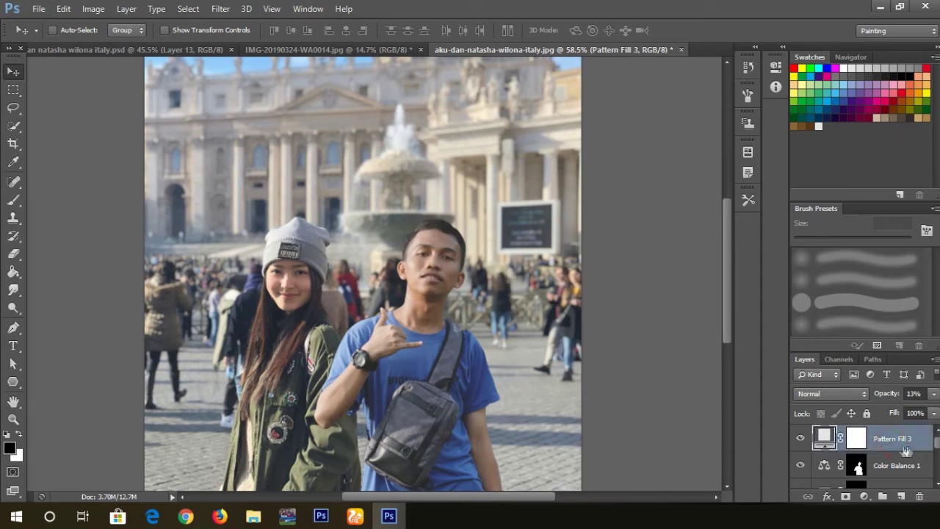
pyautogui.scroll(-2, 904, 450)
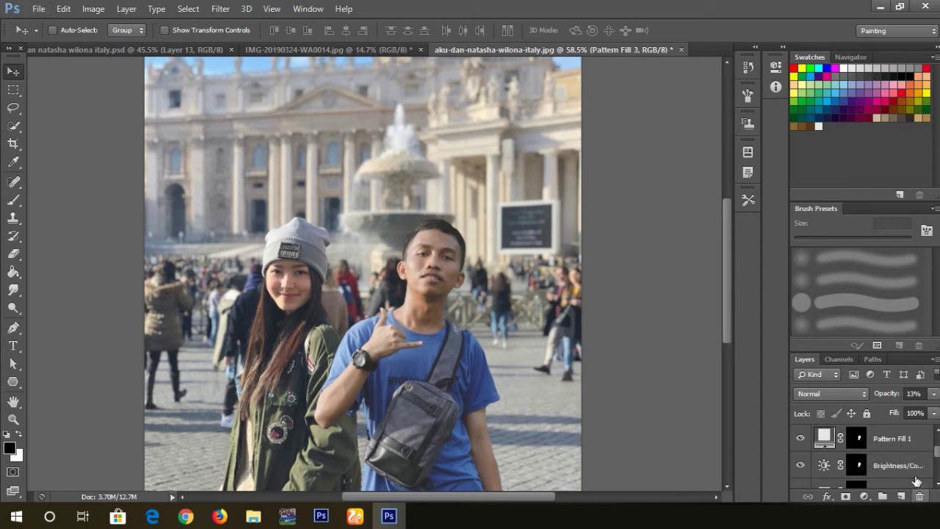
pyautogui.scroll(-1, 881, 466)
pyautogui.scroll(-1, 852, 459)
pyautogui.scroll(-2, 845, 458)
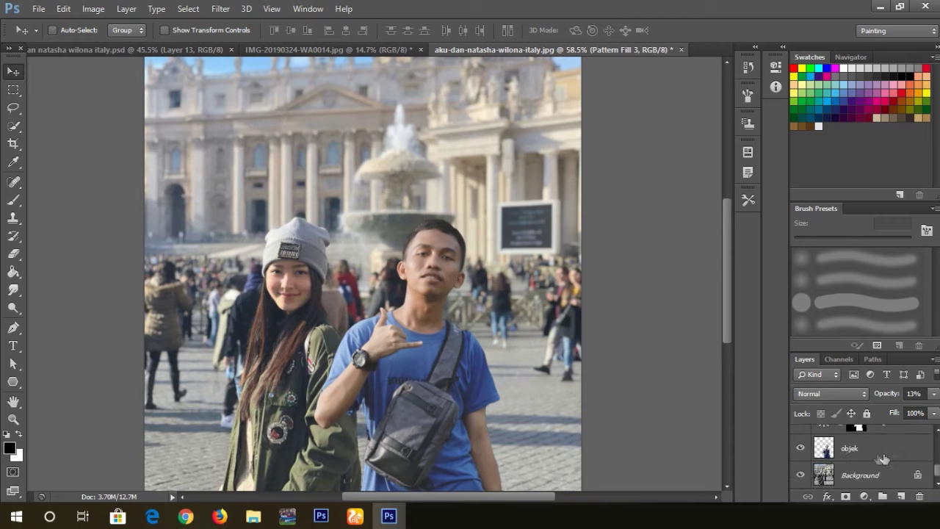
pyautogui.scroll(2, 882, 458)
pyautogui.scroll(2, 877, 457)
pyautogui.scroll(2, 872, 457)
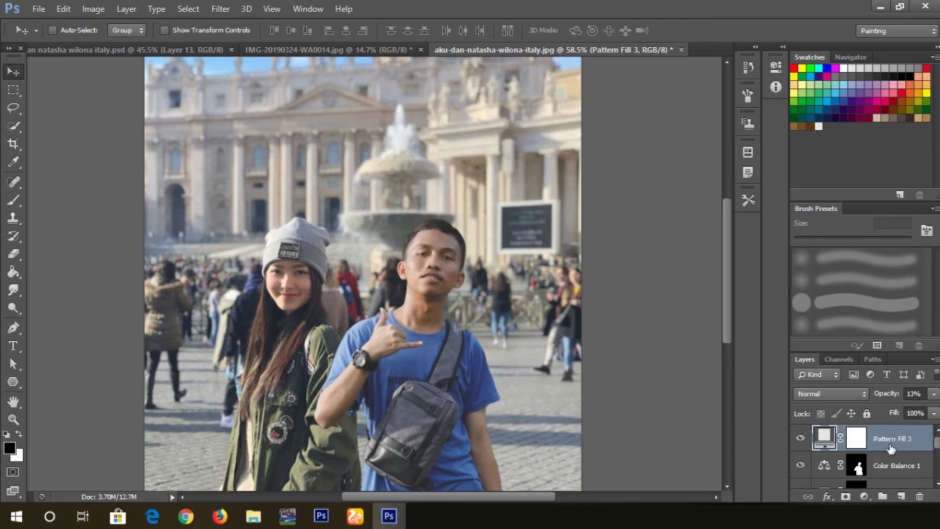
pyautogui.scroll(-2, 888, 450)
pyautogui.scroll(-2, 887, 451)
pyautogui.press('shift')
pyautogui.scroll(-2, 885, 453)
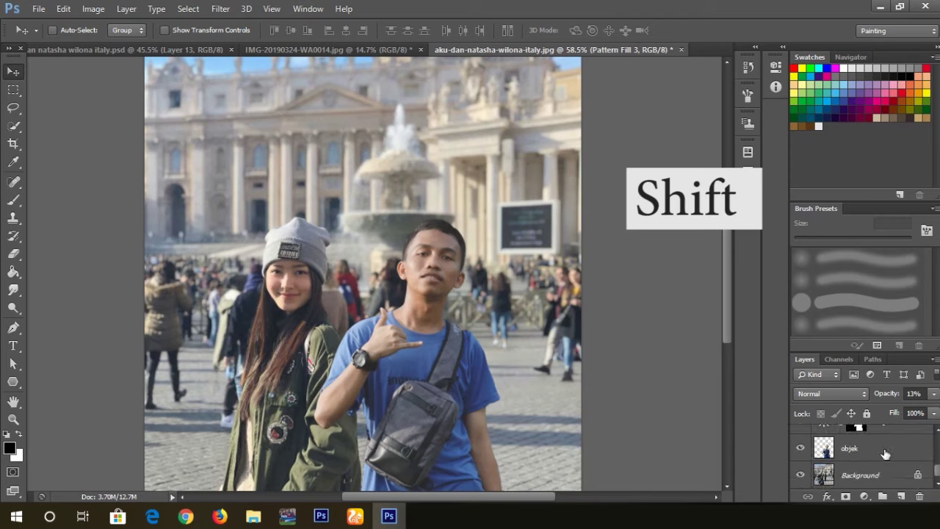
pyautogui.keyDown('shift'); pyautogui.click(883, 454); pyautogui.keyUp('shift')
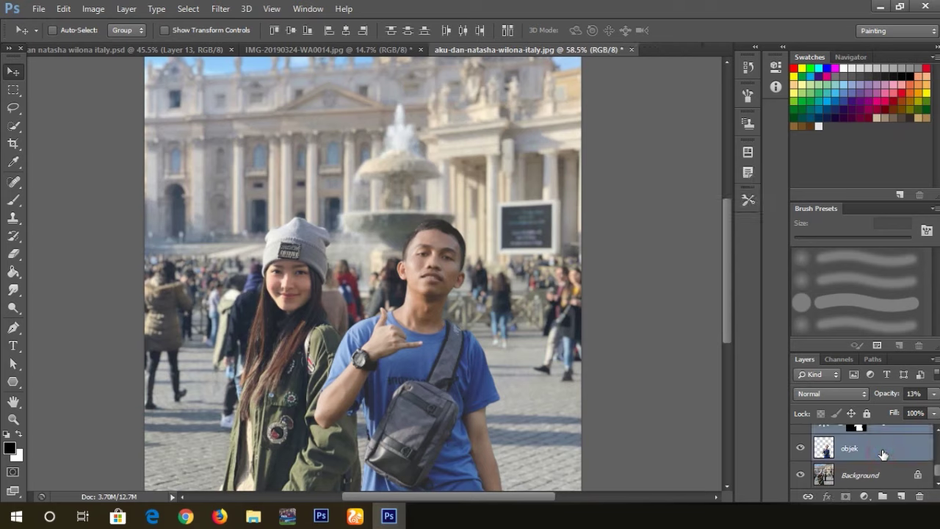
# - Put the selected layers into a new Group 1 and check its contents
pyautogui.moveTo(883, 454); pyautogui.dragTo(889, 504)
pyautogui.moveTo(889, 456); pyautogui.dragTo(882, 496)
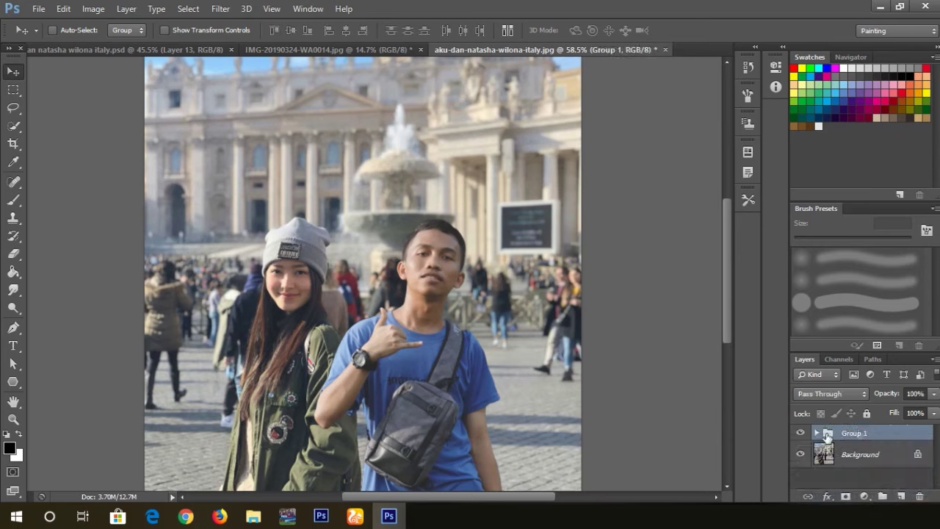
pyautogui.click(814, 433)
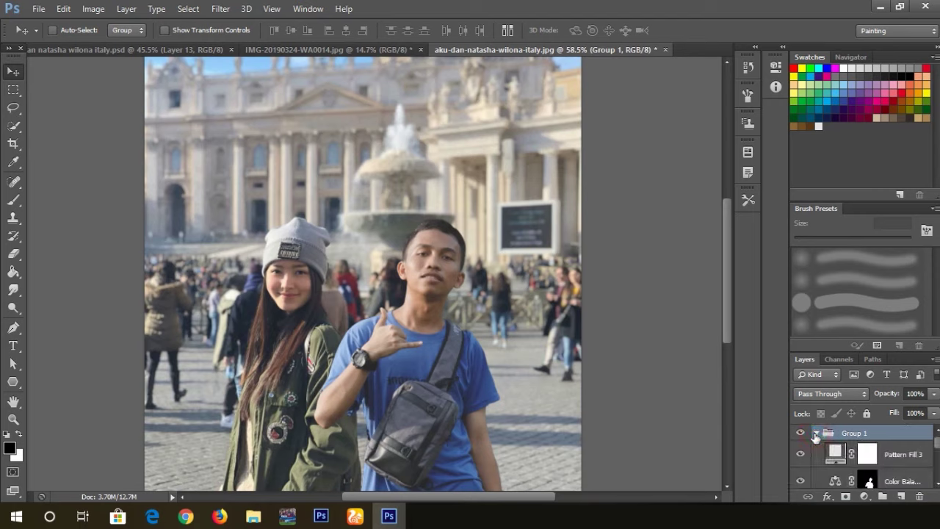
pyautogui.scroll(-2, 843, 455)
pyautogui.scroll(-2, 843, 455)
pyautogui.scroll(-2, 842, 455)
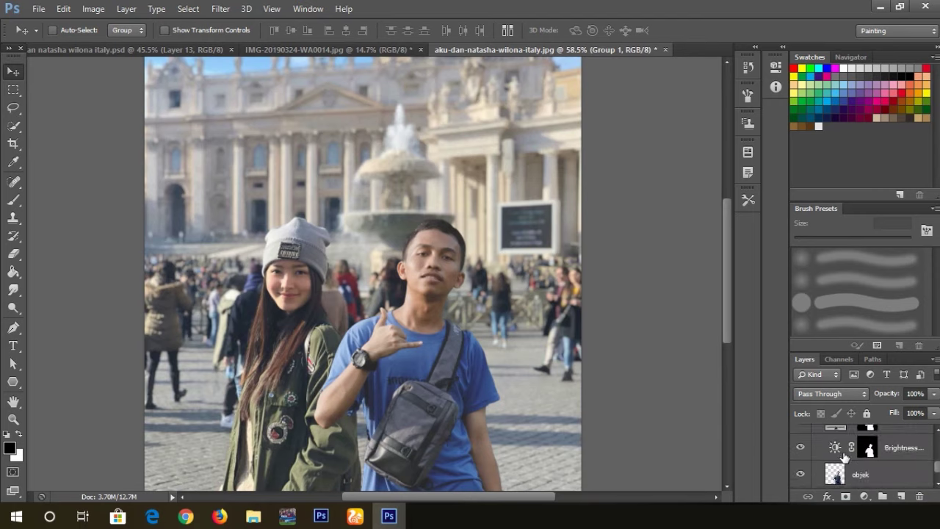
pyautogui.scroll(-2, 844, 455)
pyautogui.scroll(3, 844, 455)
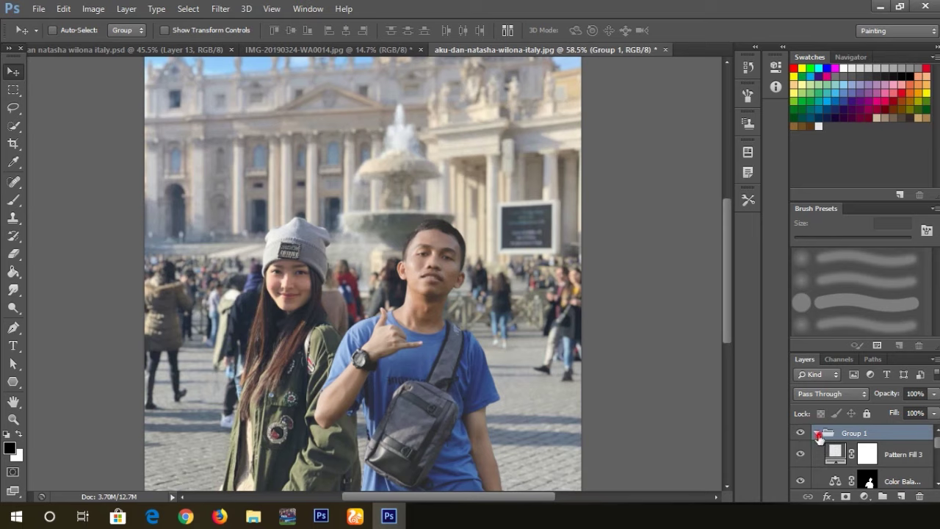
pyautogui.click(816, 434)
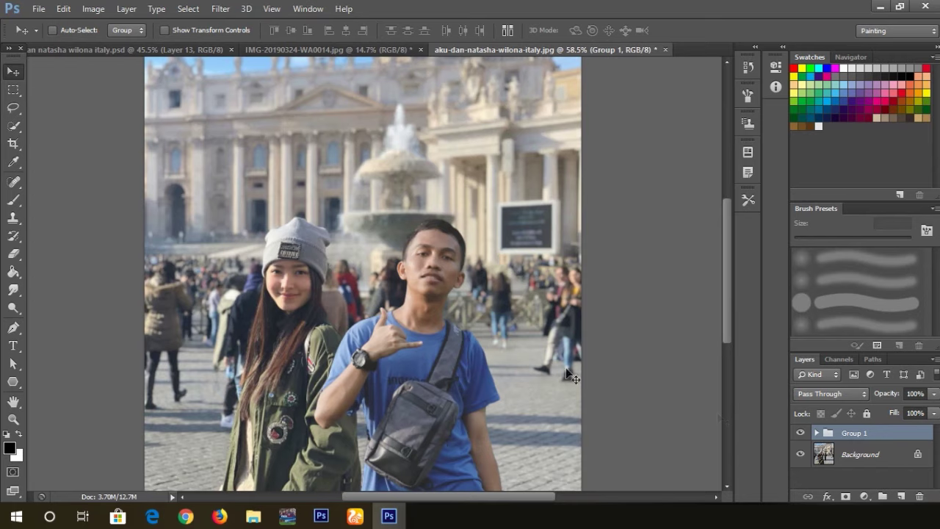
# - Convert the locked Background layer into a regular layer named Layer 0 through the New Layer dialog
pyautogui.scroll(3, 326, 240)
pyautogui.scroll(-2, 325, 238)
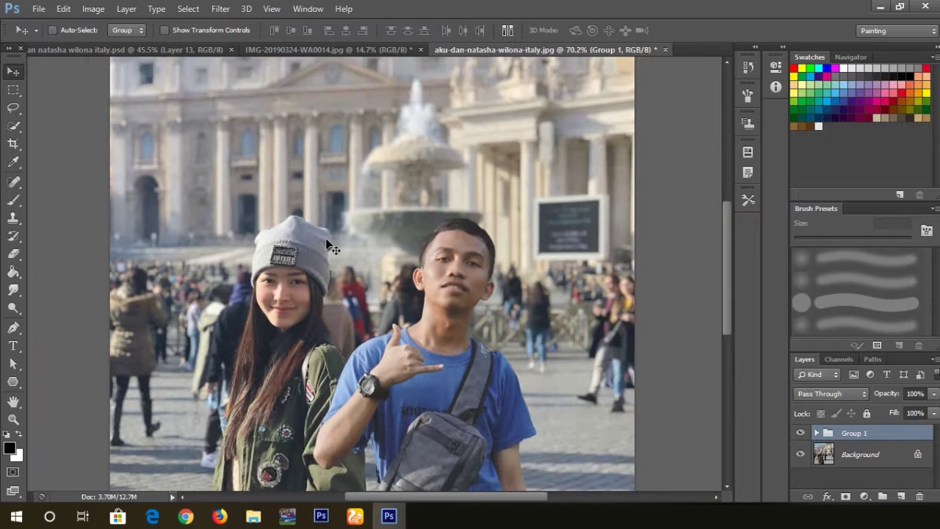
pyautogui.scroll(-2, 367, 231)
pyautogui.scroll(1, 409, 223)
pyautogui.scroll(-1, 408, 233)
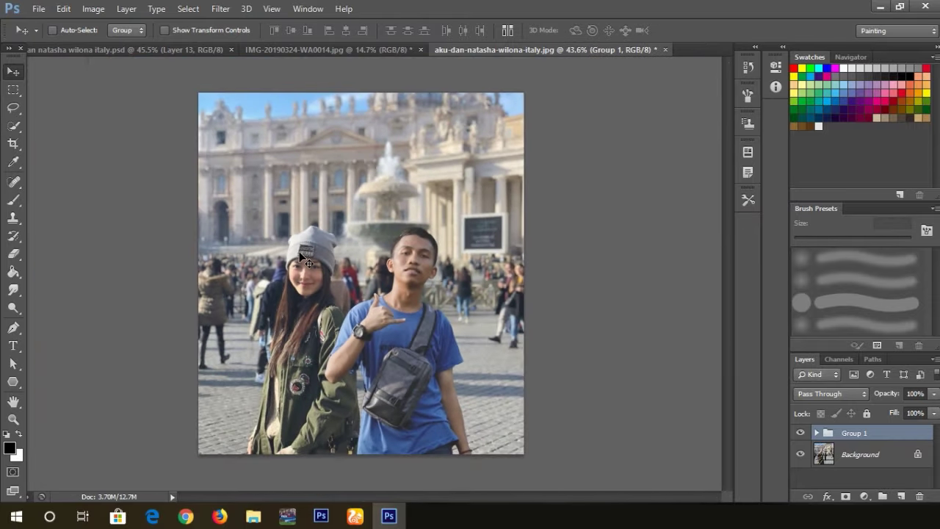
pyautogui.scroll(1, 298, 251)
pyautogui.press('alt')
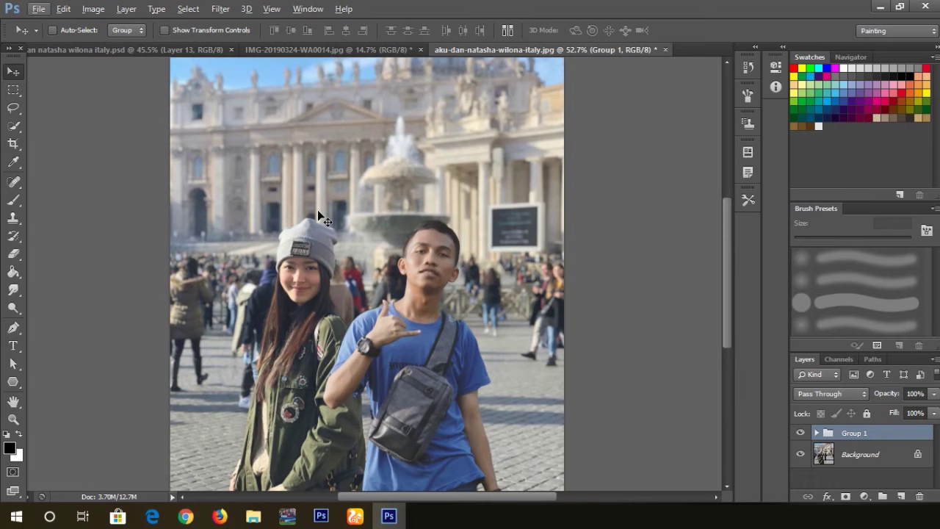
pyautogui.scroll(2, 301, 266)
pyautogui.scroll(-2, 304, 270)
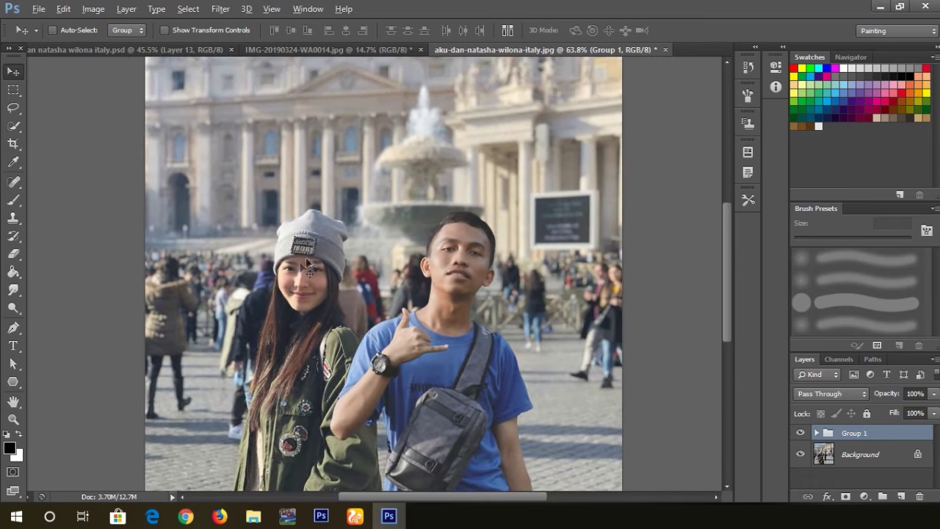
pyautogui.hotkey('ctrl', '0')
pyautogui.click(874, 456)
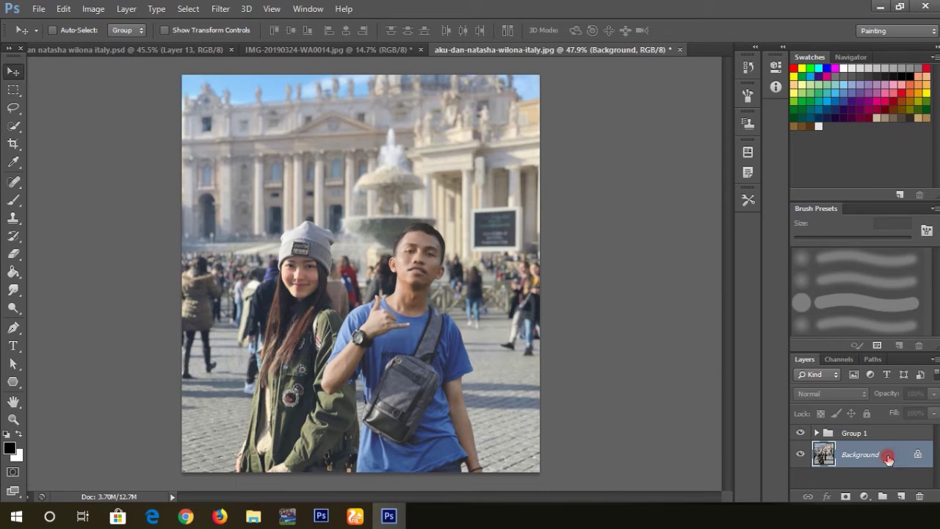
pyautogui.doubleClick(887, 456)
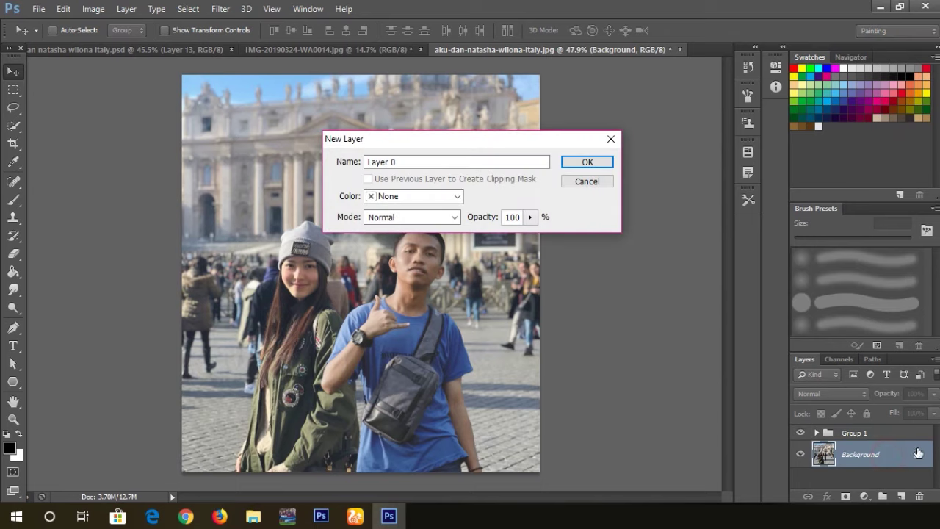
pyautogui.click(588, 162)
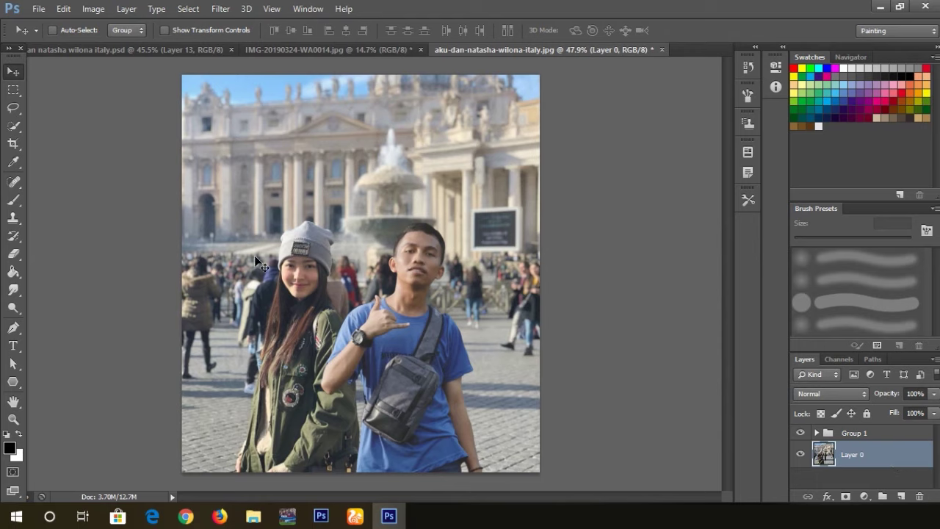
# - Brush a Quick Selection over the woman's grey beanie, including its left edge
pyautogui.press('w')
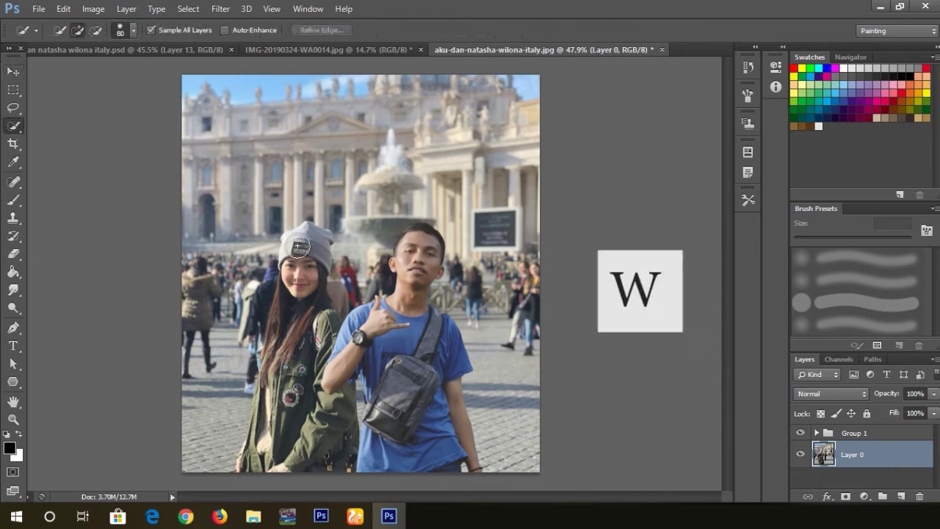
pyautogui.keyDown('alt'); pyautogui.scroll(2, 301, 244); pyautogui.keyUp('alt')
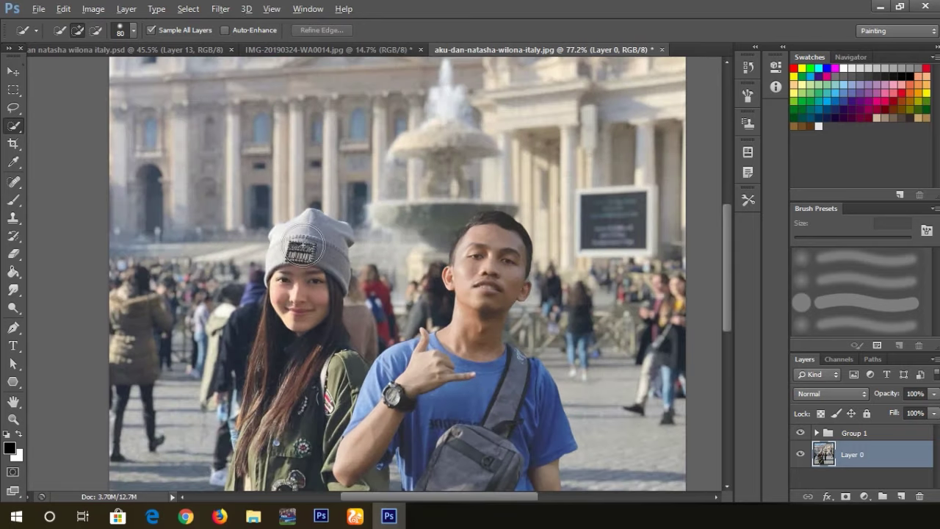
pyautogui.keyDown('alt'); pyautogui.scroll(2, 301, 244); pyautogui.keyUp('alt')
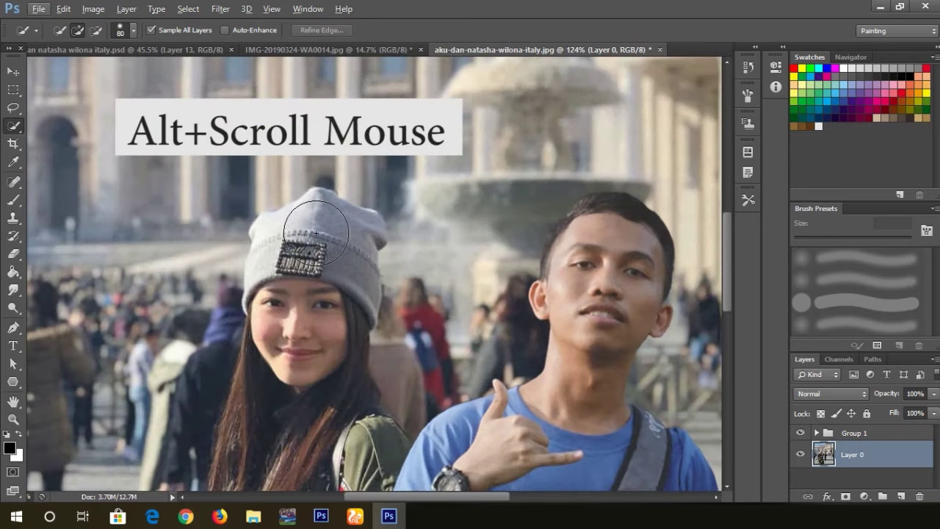
pyautogui.moveTo(314, 233); pyautogui.dragTo(321, 245)
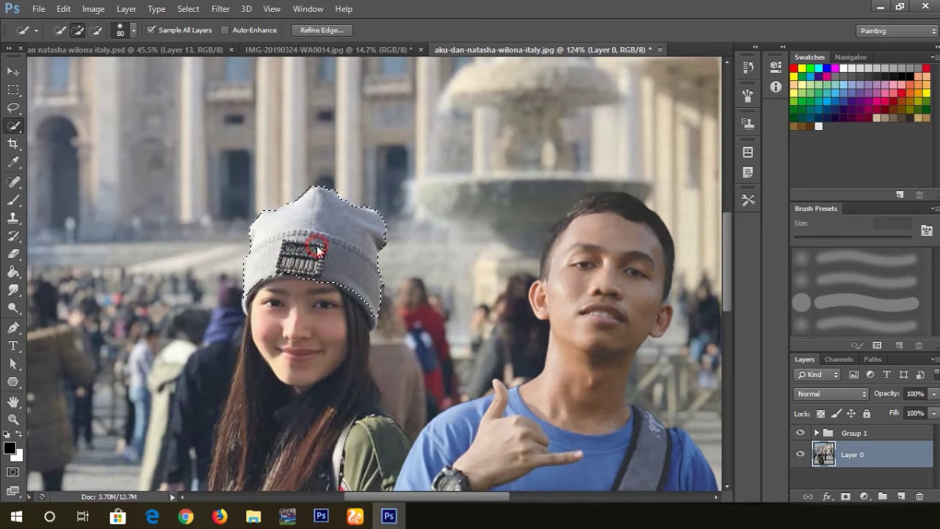
pyautogui.click(272, 248)
pyautogui.moveTo(271, 248); pyautogui.dragTo(231, 252)
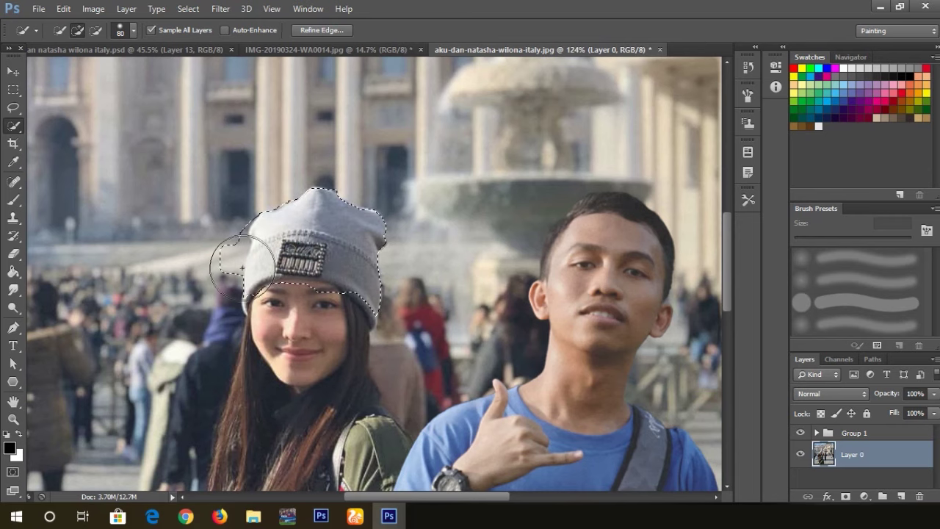
# - Subtract the stray bulge beside the beanie and add its lower rim, using a smaller brush
pyautogui.click(96, 30)
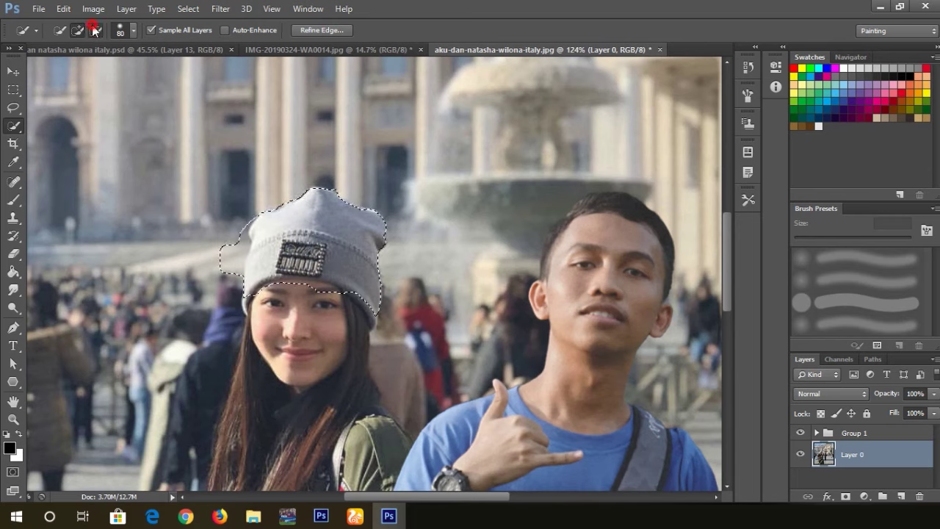
pyautogui.moveTo(197, 237)
pyautogui.mouseDown()
pyautogui.moveTo(206, 237)
pyautogui.moveTo(192, 279)
pyautogui.mouseUp()
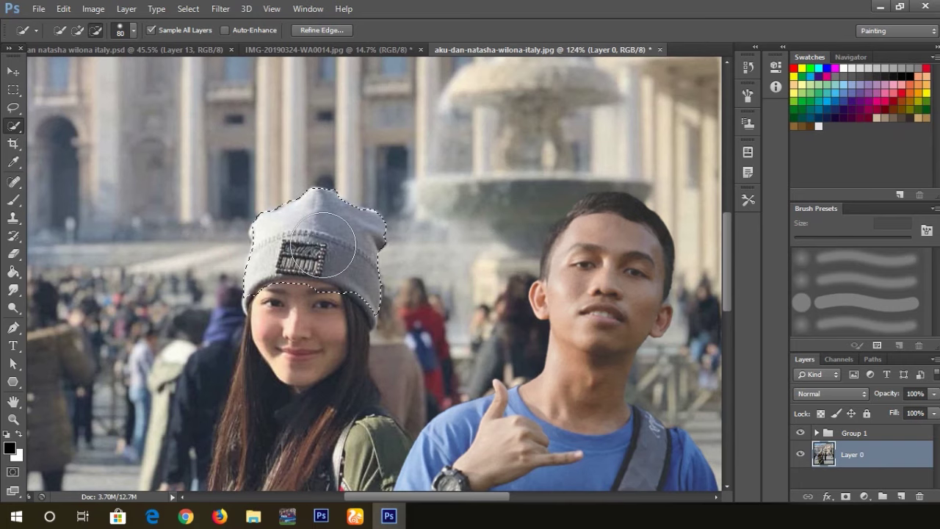
pyautogui.press('[')
pyautogui.press('[')
pyautogui.press('[')
pyautogui.press('[')
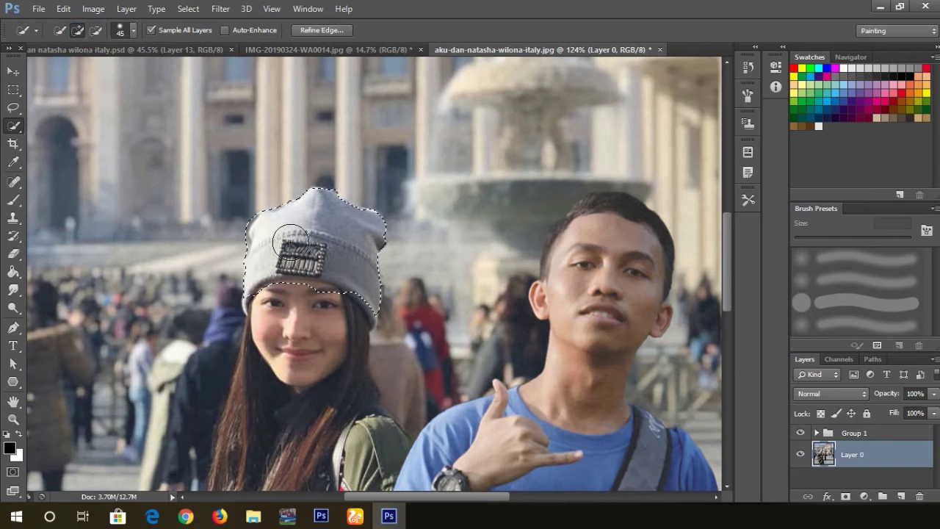
pyautogui.moveTo(334, 245); pyautogui.dragTo(353, 323)
pyautogui.press('[')
pyautogui.press('[')
pyautogui.press('[')
pyautogui.scroll(5, 353, 319)
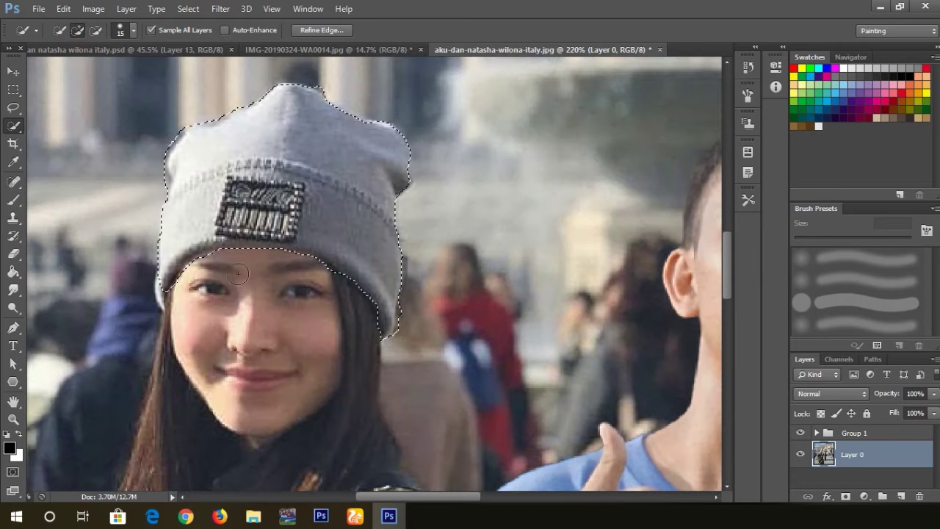
pyautogui.press('[')
pyautogui.press('[')
pyautogui.click(158, 297)
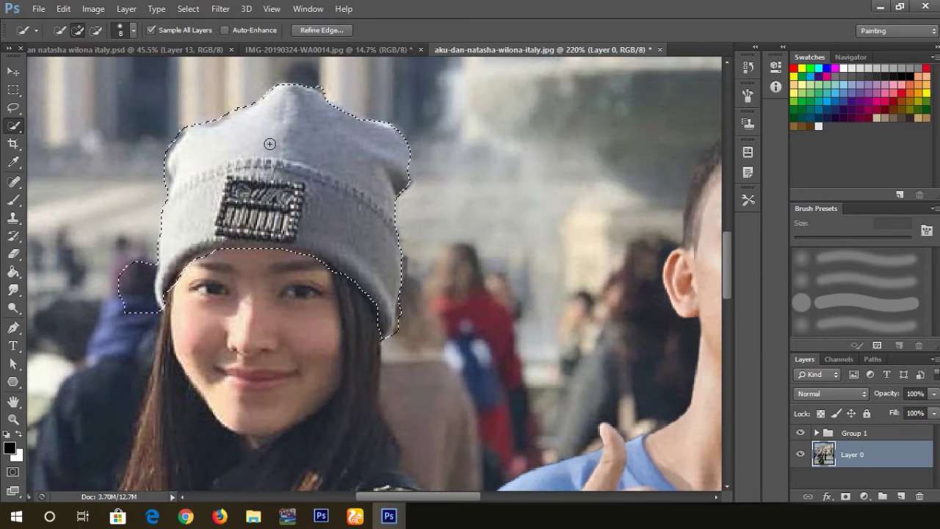
pyautogui.scroll(-2, 288, 141)
pyautogui.press('super')
pyautogui.press('super')
pyautogui.scroll(-3, 322, 136)
pyautogui.scroll(-3, 322, 137)
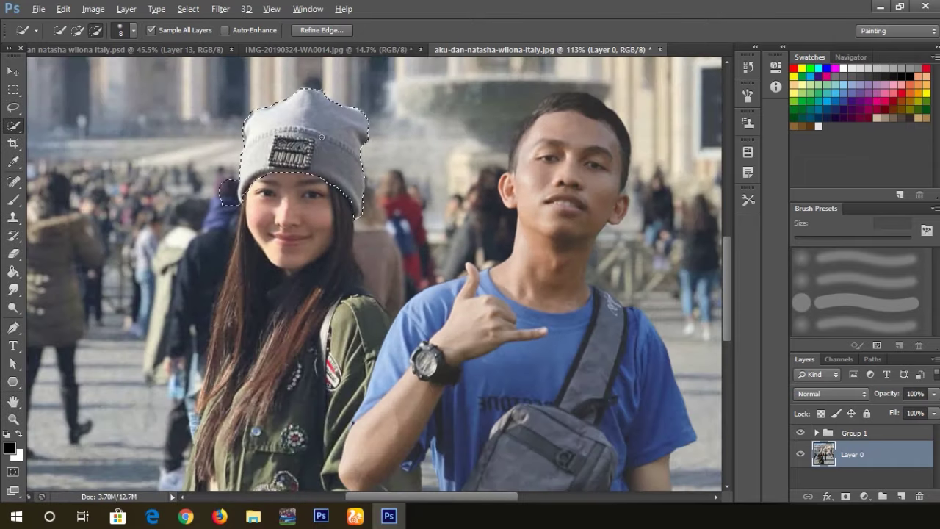
pyautogui.scroll(-2, 322, 137)
pyautogui.scroll(-5, 322, 137)
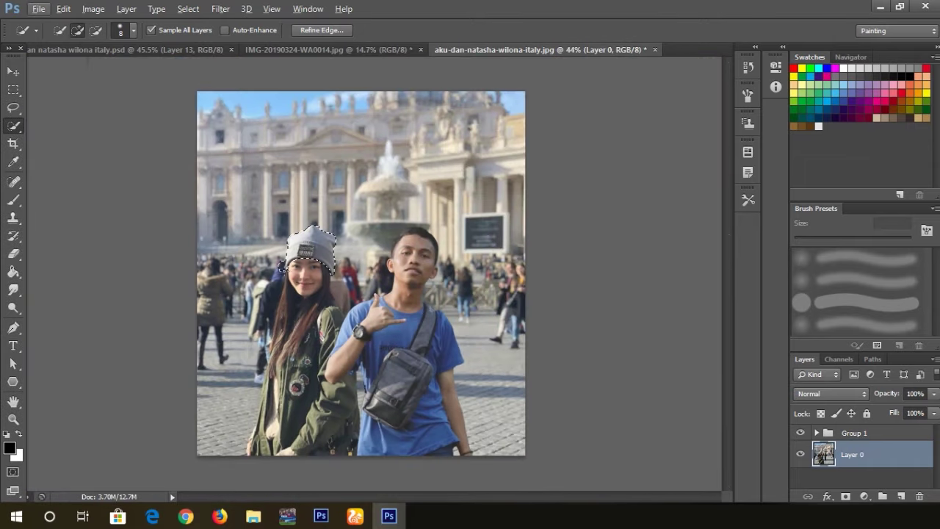
# - Copy the beanie selection to a new layer with Ctrl+J and rename Layer 1 to topi
pyautogui.click(13, 71)
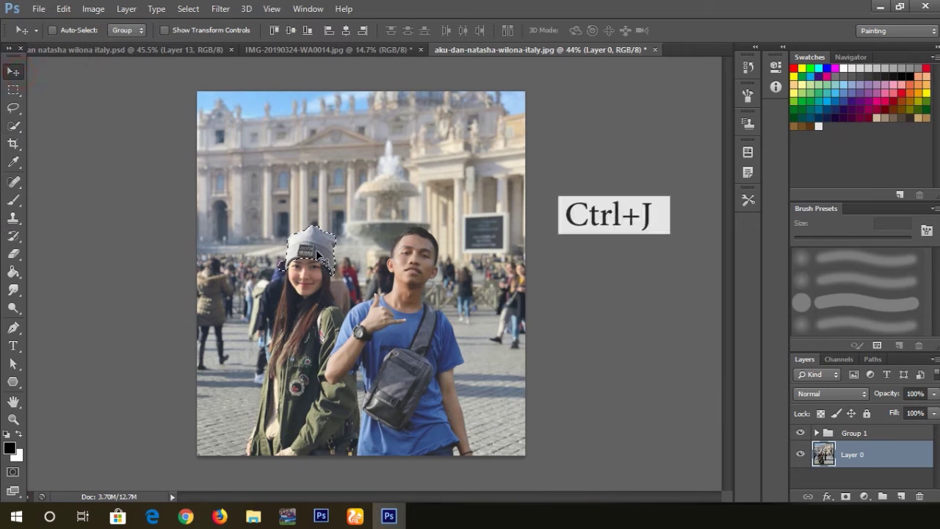
pyautogui.hotkey('ctrl', 'j')
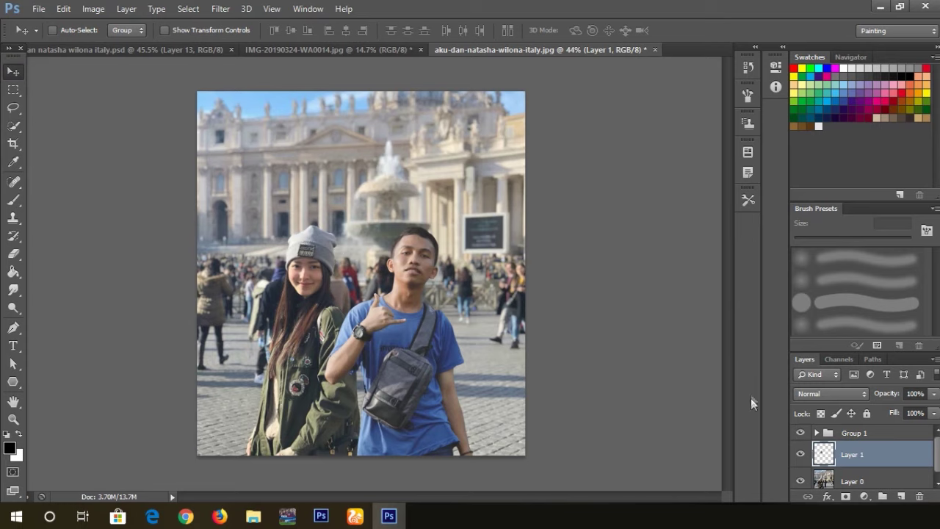
pyautogui.doubleClick(853, 454)
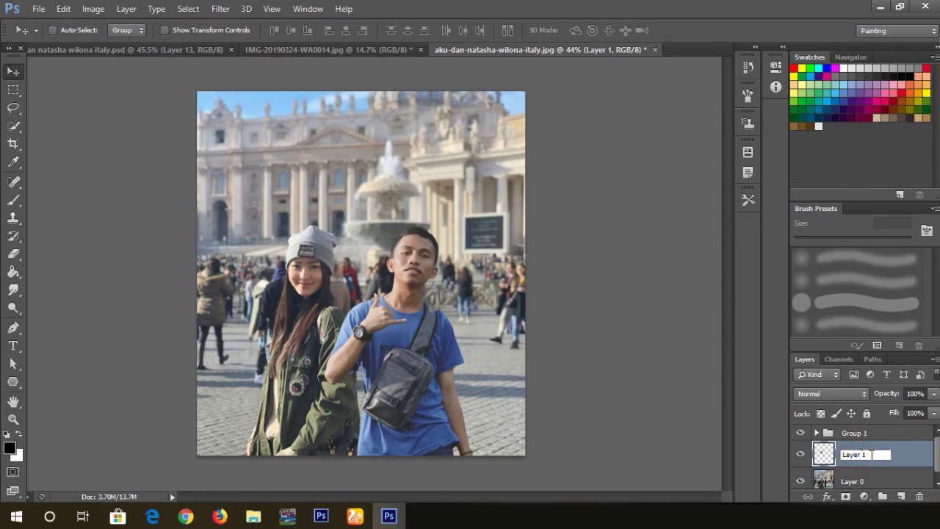
pyautogui.hotkey('ctrl', 'a')
pyautogui.press('Return')
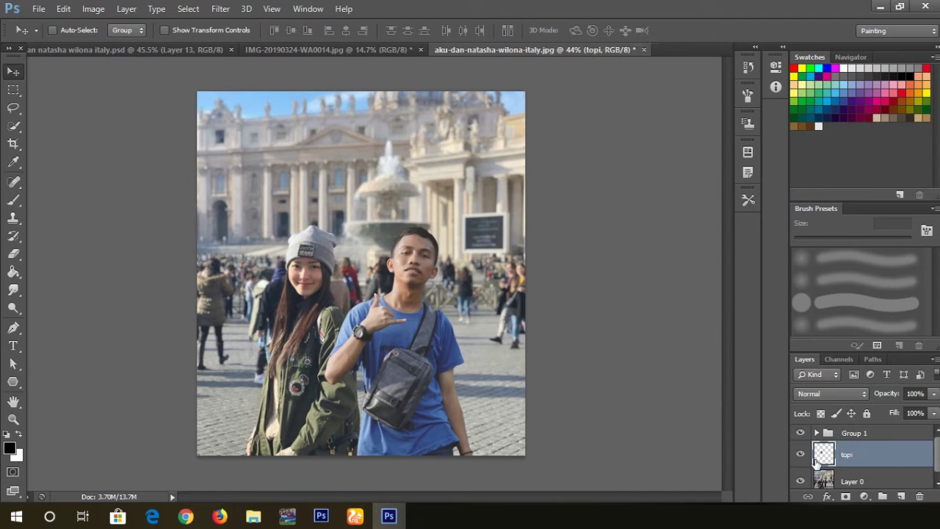
# - Drag the beanie onto the man's head and place the topi layer in Group 1 beneath Pattern Fill 3
pyautogui.moveTo(317, 254); pyautogui.dragTo(404, 231)
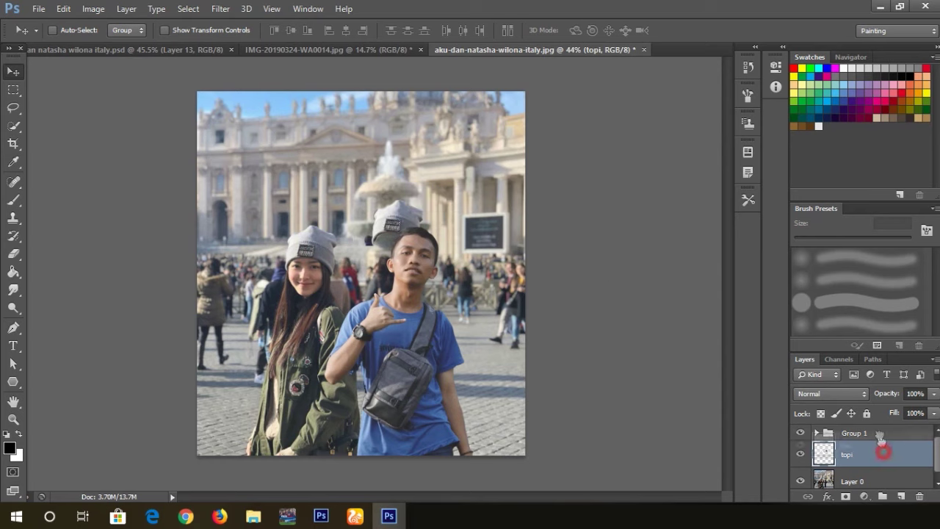
pyautogui.moveTo(888, 447); pyautogui.dragTo(886, 433)
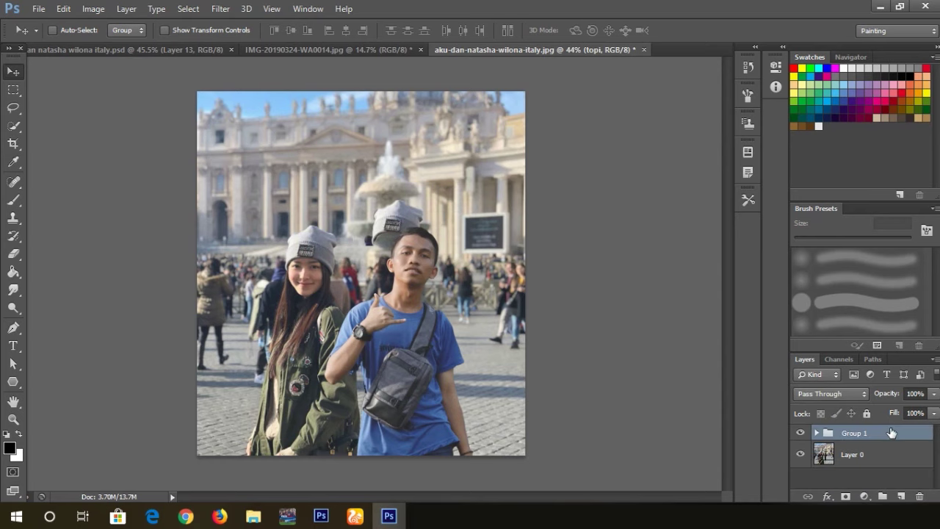
pyautogui.hotkey('ctrl', 'z')
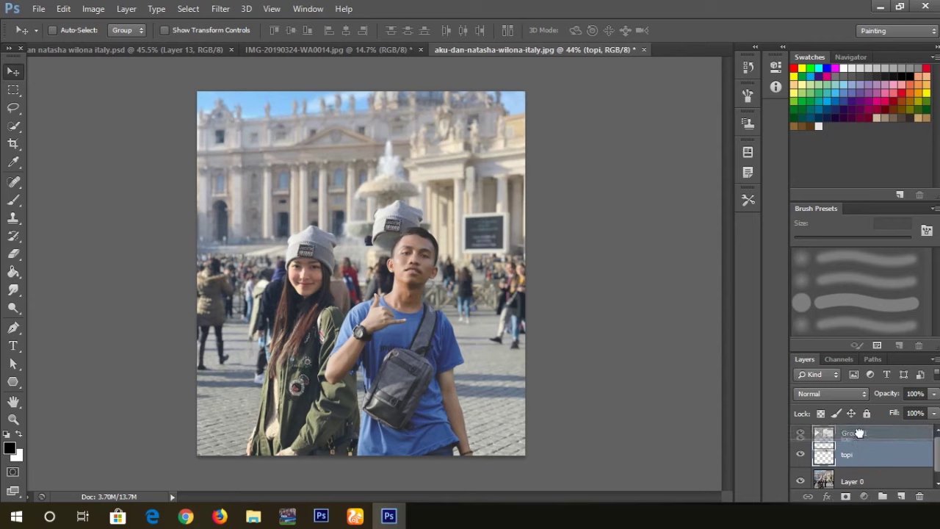
pyautogui.moveTo(870, 460); pyautogui.dragTo(861, 435)
pyautogui.click(816, 433)
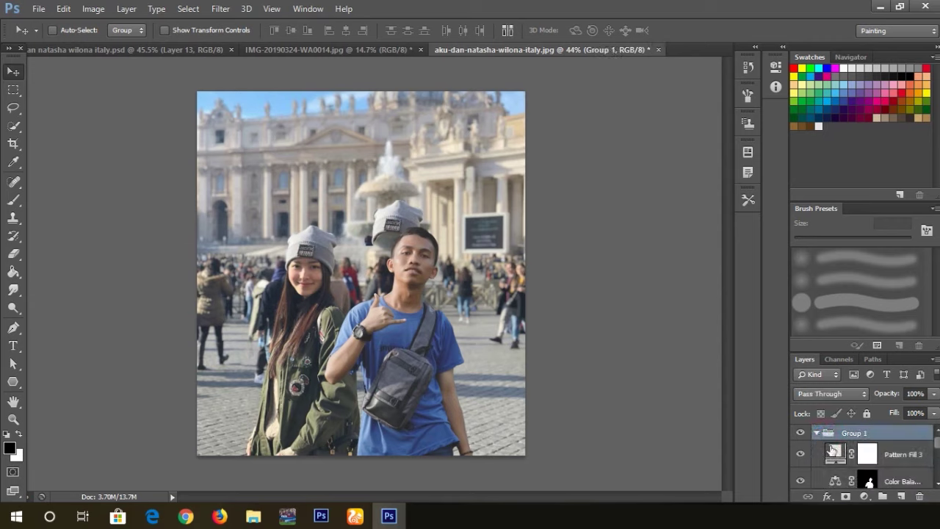
pyautogui.scroll(-1, 843, 451)
pyautogui.scroll(-3, 844, 453)
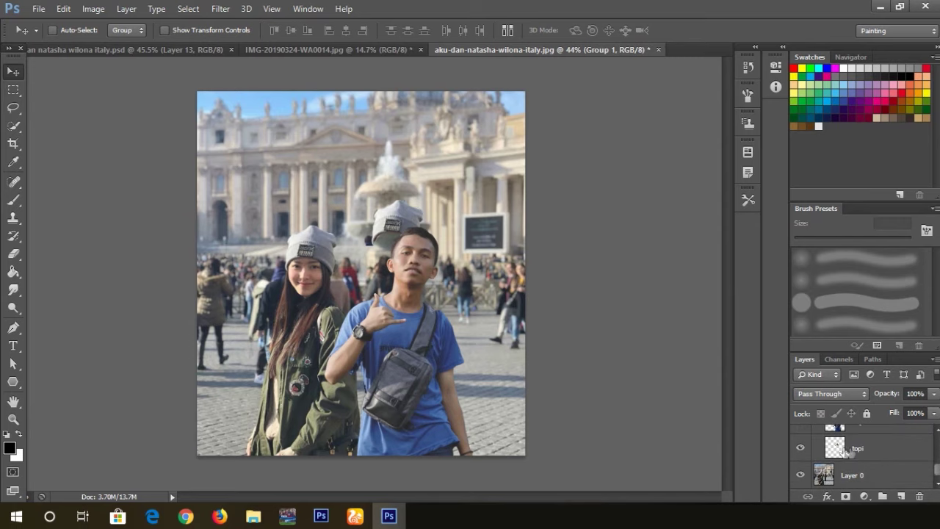
pyautogui.moveTo(879, 451)
pyautogui.mouseDown()
pyautogui.moveTo(873, 420)
pyautogui.moveTo(879, 475)
pyautogui.mouseUp()
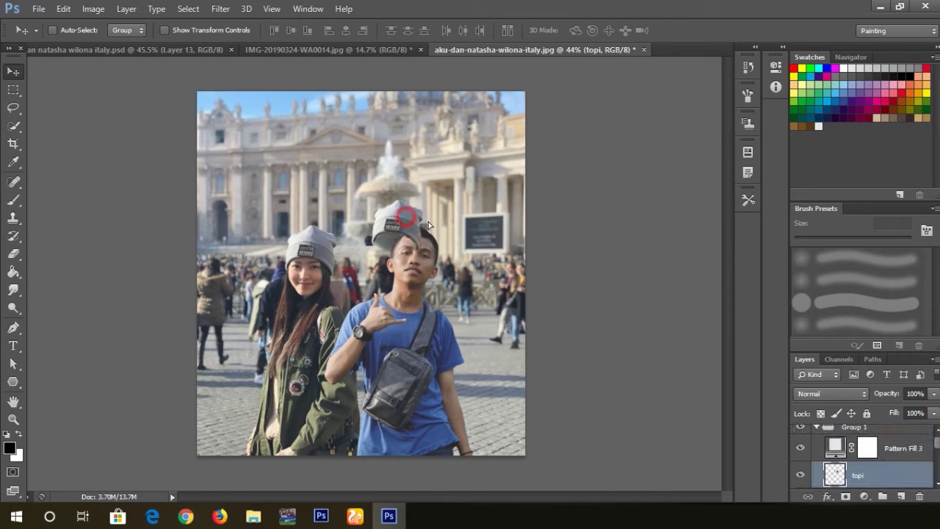
# - Nudge the beanie upward so it sits on the man's head
pyautogui.moveTo(410, 220)
pyautogui.mouseDown()
pyautogui.moveTo(445, 224)
pyautogui.moveTo(429, 196)
pyautogui.mouseUp()
pyautogui.scroll(2, 430, 224)
pyautogui.scroll(2, 430, 224)
pyautogui.scroll(2, 433, 219)
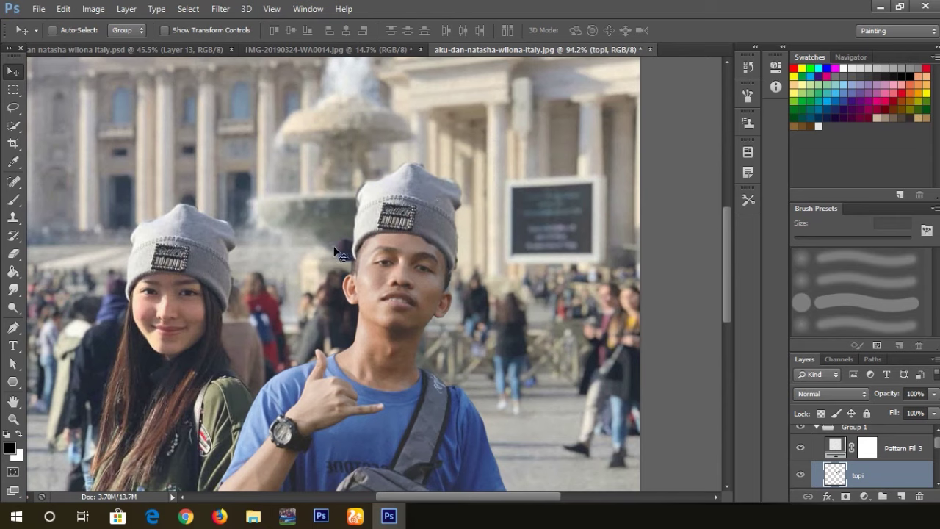
# - Set up the Eraser with a hard round brush enlarged to 60 px
pyautogui.press('e')
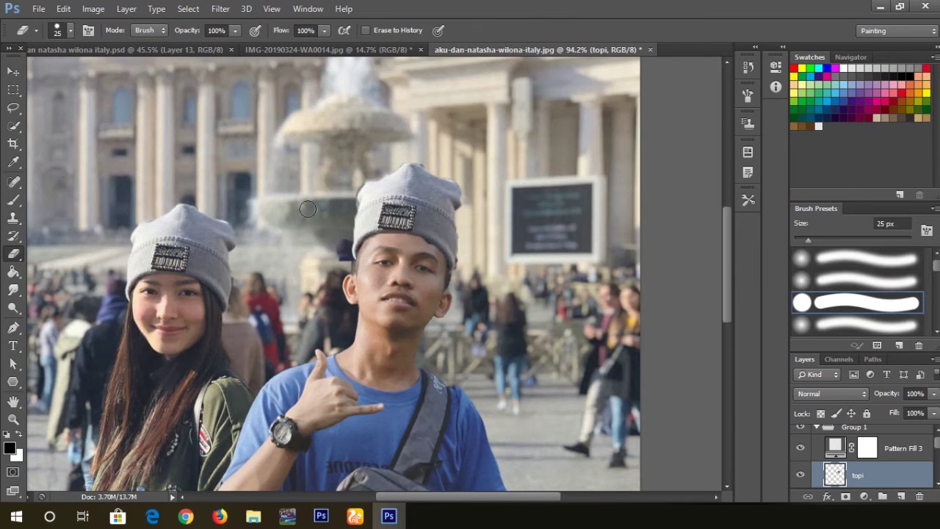
pyautogui.click(859, 301)
pyautogui.press(']')
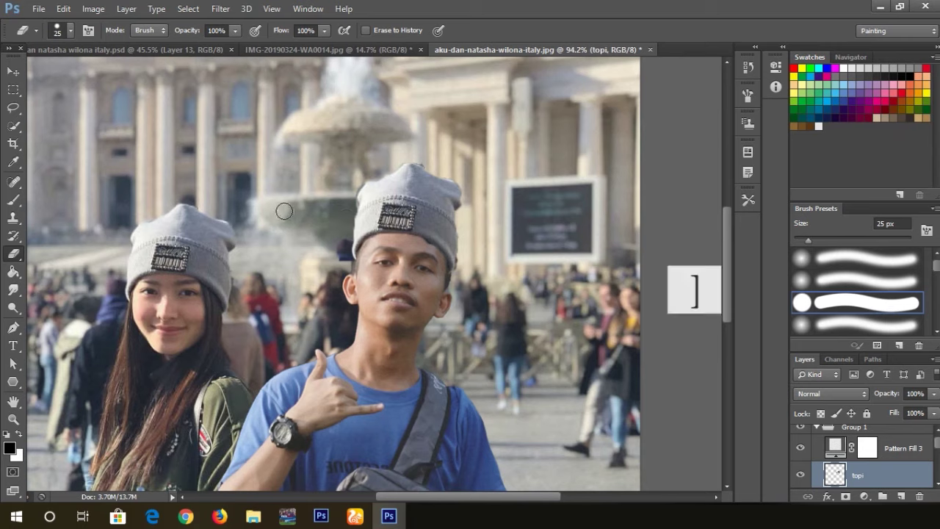
pyautogui.press(']')
pyautogui.press(']')
pyautogui.press(']')
pyautogui.press(']')
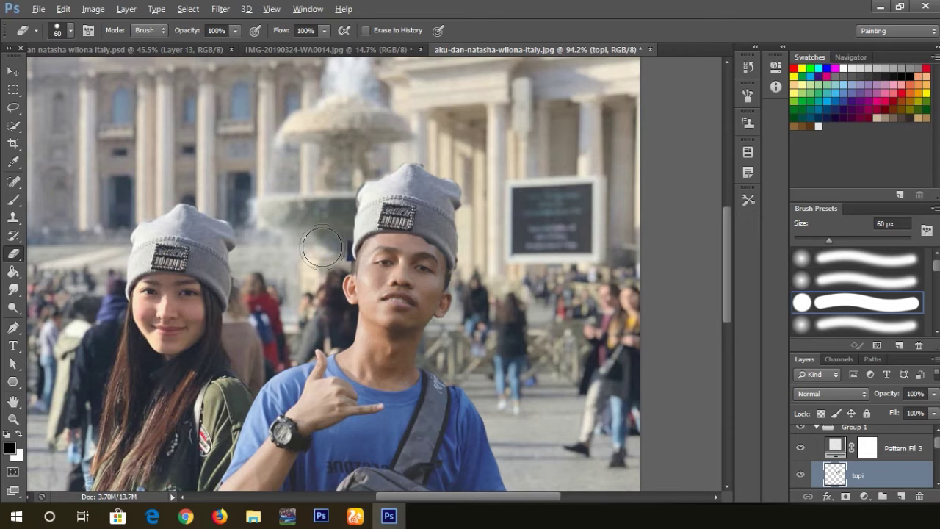
# - Zoom and pan around the man's beanie to review its cleaned edges in the scene
pyautogui.scroll(4, 322, 247)
pyautogui.scroll(3, 323, 246)
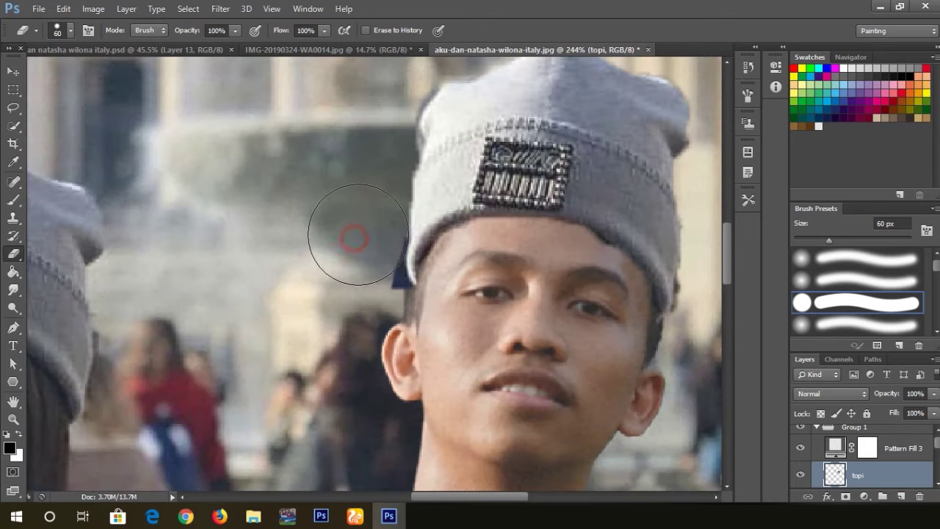
pyautogui.scroll(3, 363, 209)
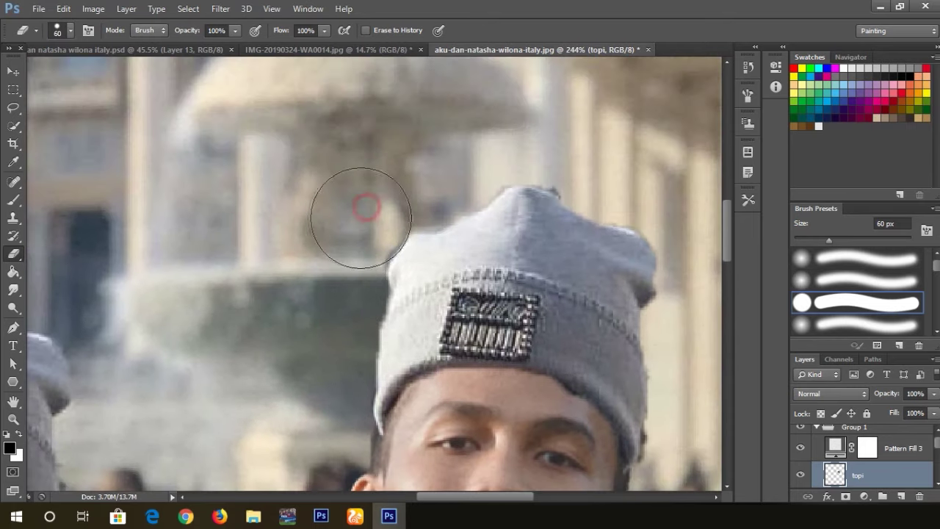
pyautogui.hscroll(3, 623, 191)
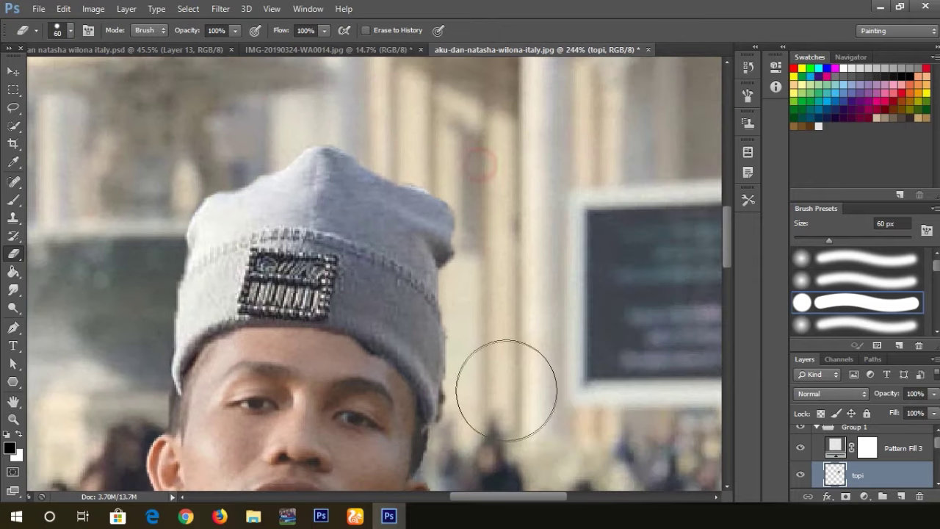
pyautogui.scroll(1, 489, 401)
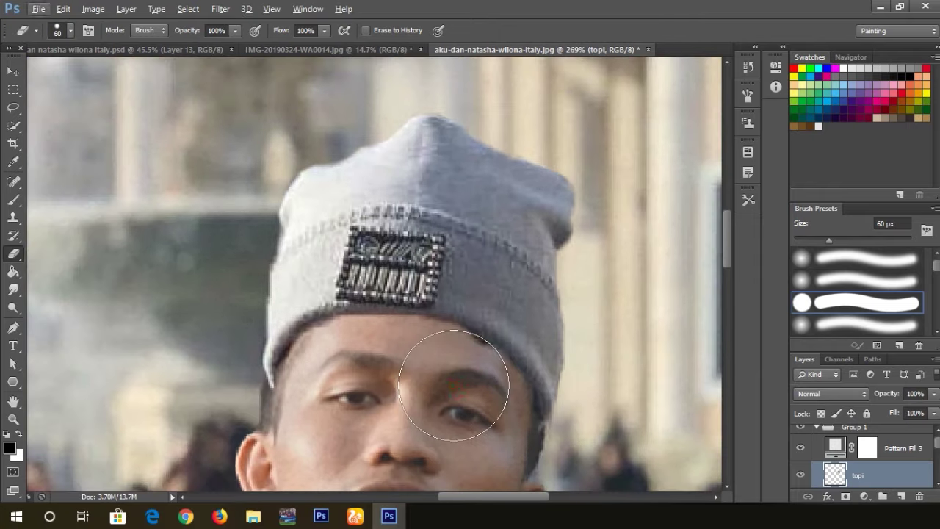
pyautogui.scroll(-5, 370, 413)
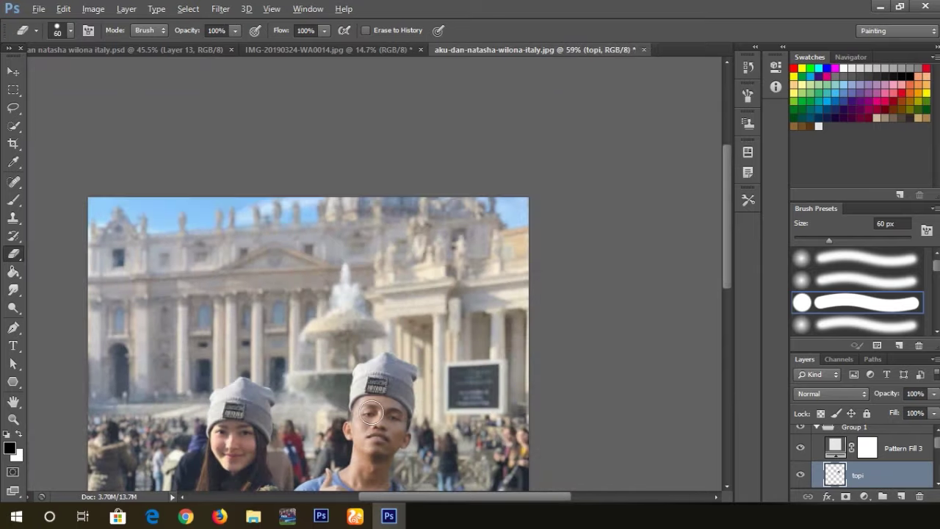
pyautogui.scroll(-1, 370, 414)
pyautogui.scroll(1, 418, 294)
pyautogui.scroll(2, 440, 220)
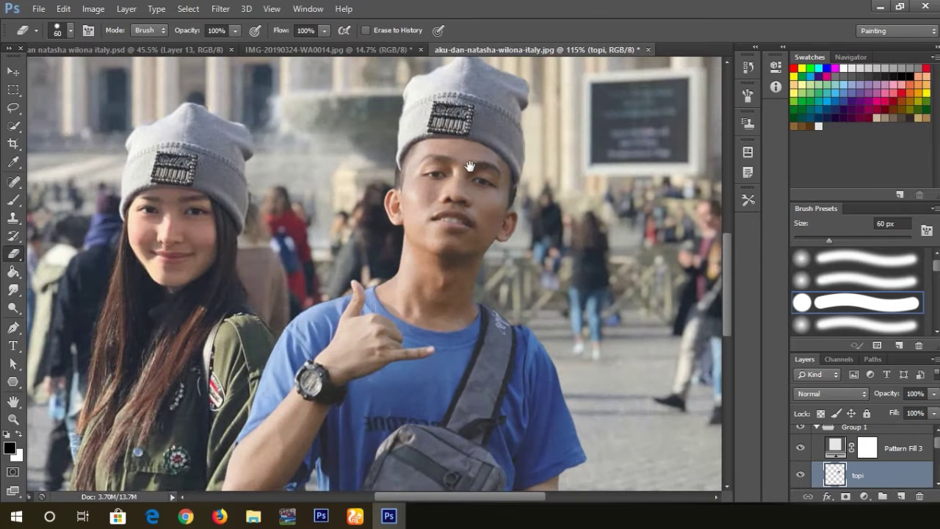
pyautogui.scroll(-1, 469, 166)
# - Scale the topi beanie to about 107% and rotate it about 3.25°, then commit
pyautogui.press('v')
pyautogui.scroll(-1, 358, 180)
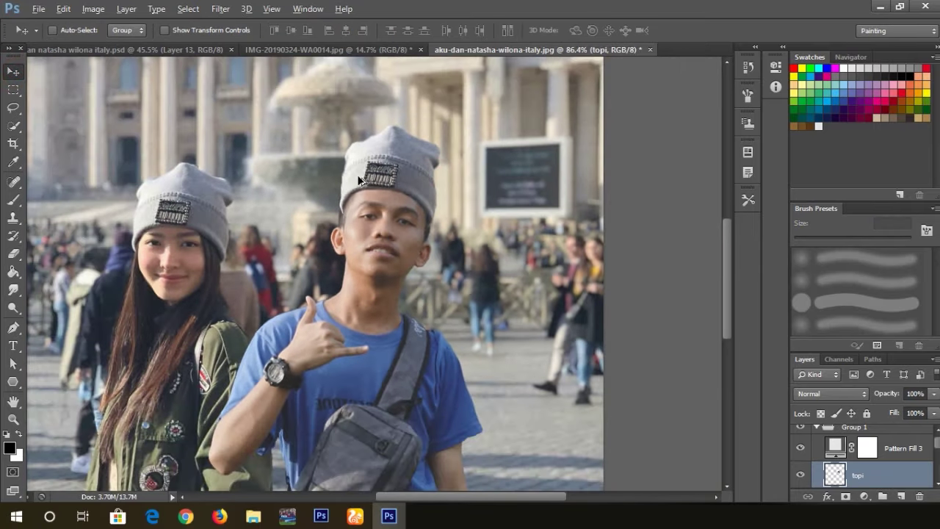
pyautogui.scroll(-1, 358, 180)
pyautogui.hotkey('ctrl', 't')
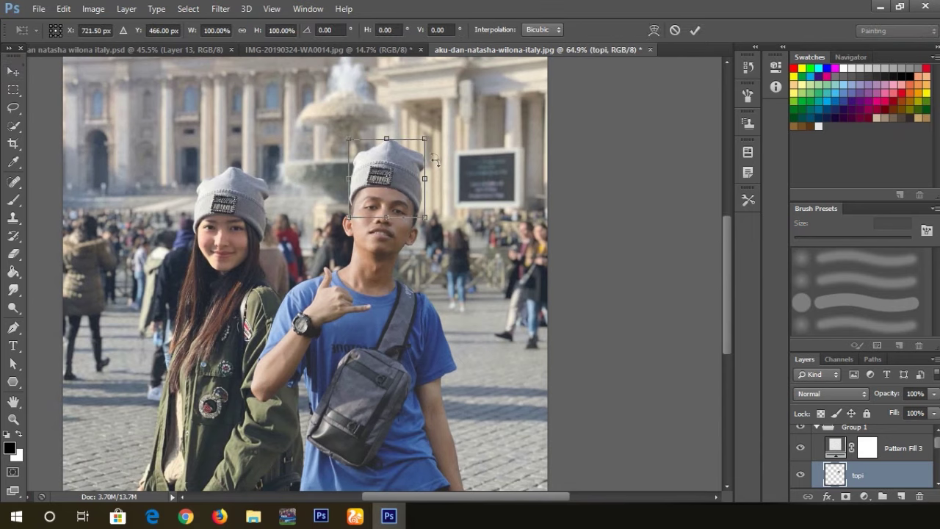
pyautogui.moveTo(423, 139); pyautogui.dragTo(430, 134)
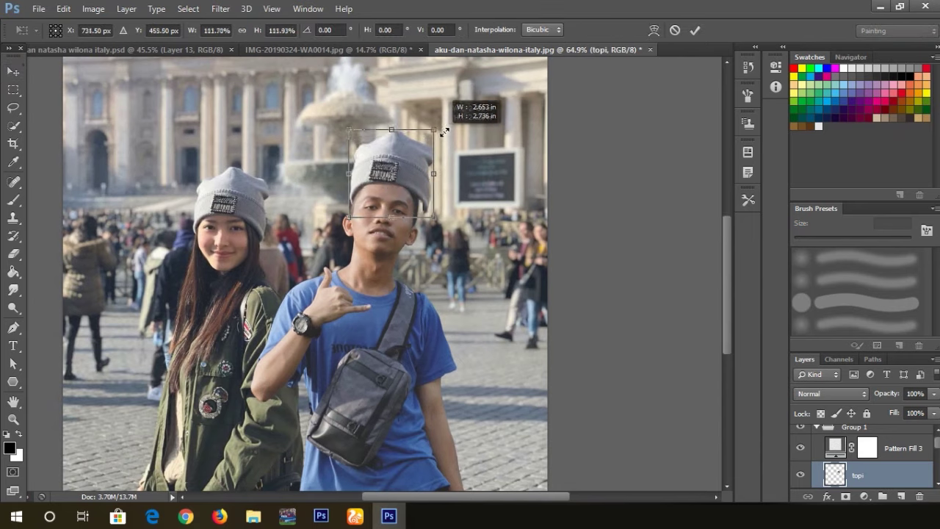
pyautogui.moveTo(405, 194); pyautogui.dragTo(408, 159)
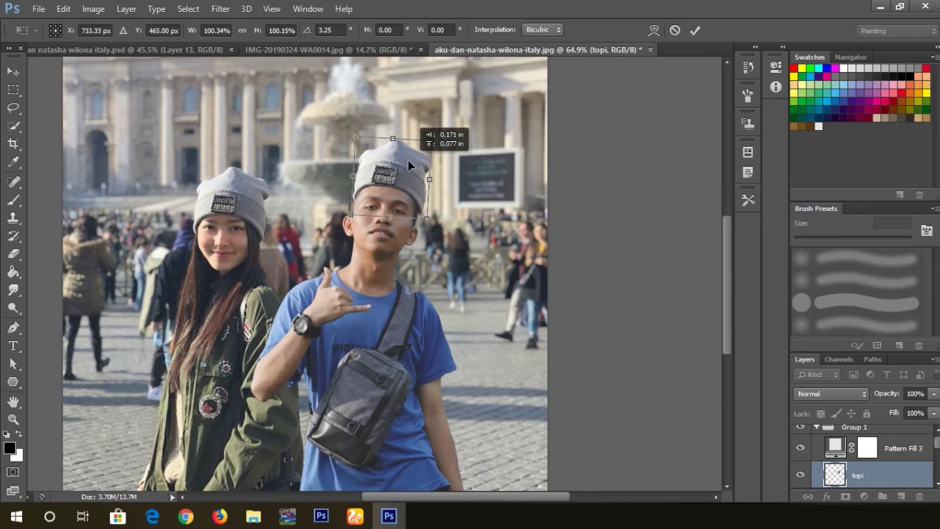
pyautogui.press('Return')
# - Zoom in and out to check the resized beanie on the man's head
pyautogui.scroll(1, 446, 197)
pyautogui.scroll(-1, 447, 161)
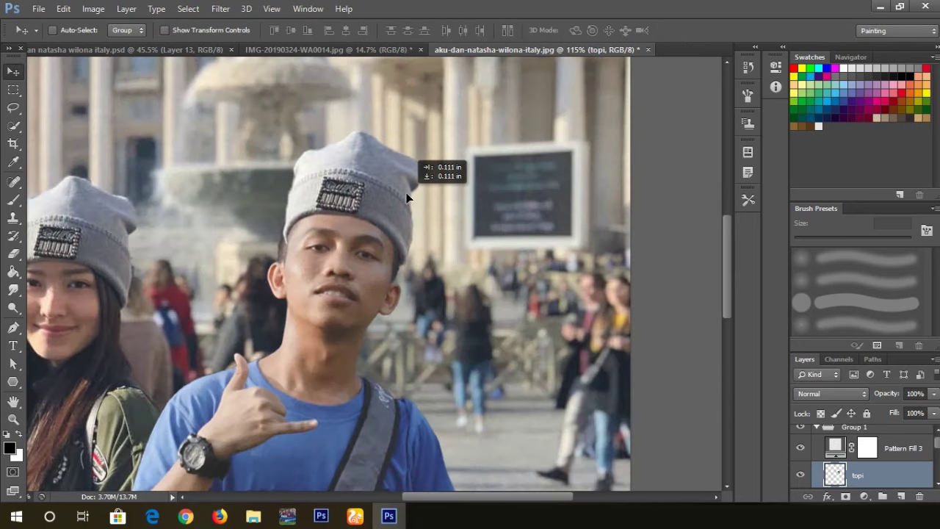
pyautogui.scroll(-1, 436, 208)
pyautogui.scroll(-1, 432, 221)
pyautogui.scroll(-1, 424, 264)
pyautogui.scroll(5, 422, 280)
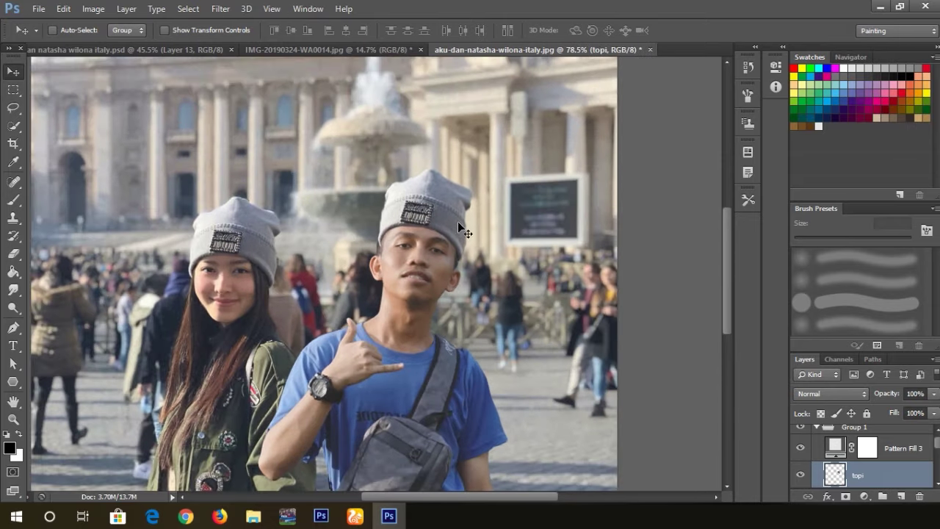
pyautogui.scroll(-7, 457, 221)
pyautogui.scroll(10, 441, 263)
pyautogui.scroll(3, 444, 264)
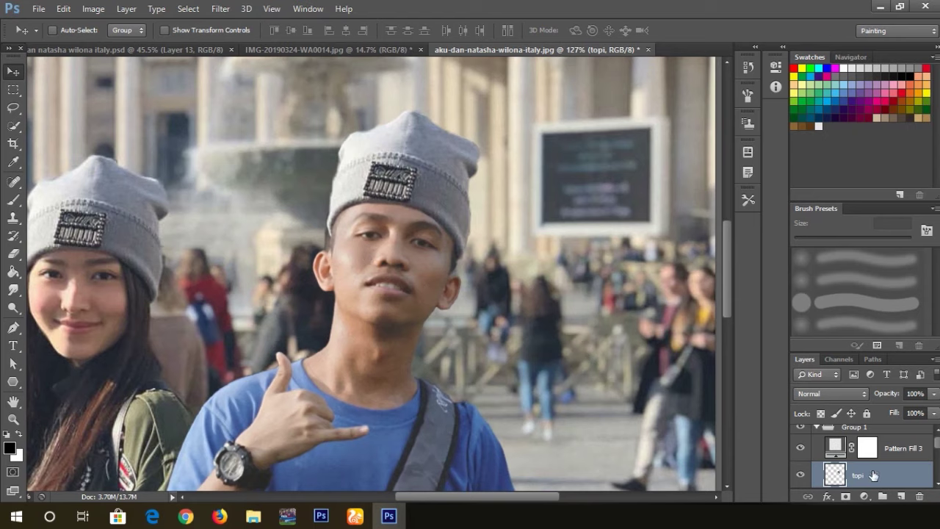
# - Duplicate the topi layer, hide the copy, and take the Eraser to the original topi layer
pyautogui.hotkey('ctrl', 'j')
pyautogui.scroll(-2, 855, 475)
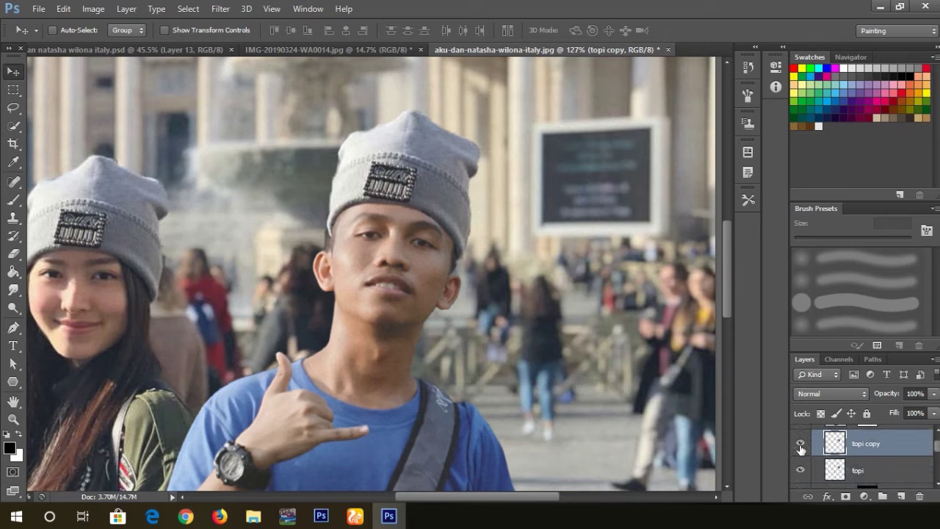
pyautogui.click(800, 447)
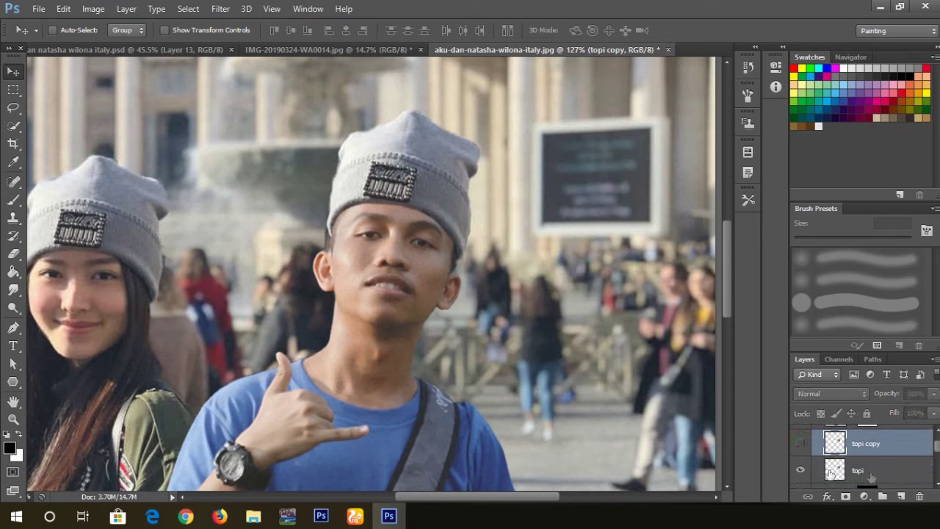
pyautogui.click(888, 473)
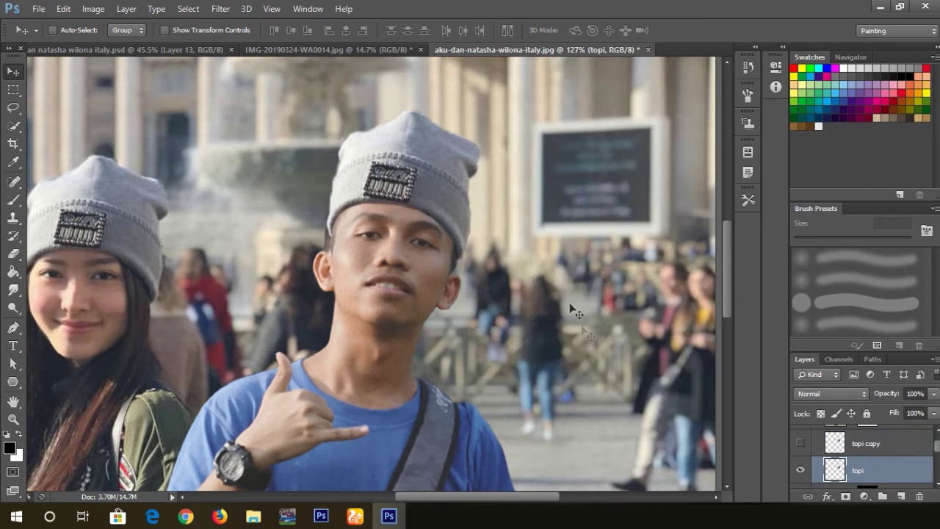
pyautogui.press('e')
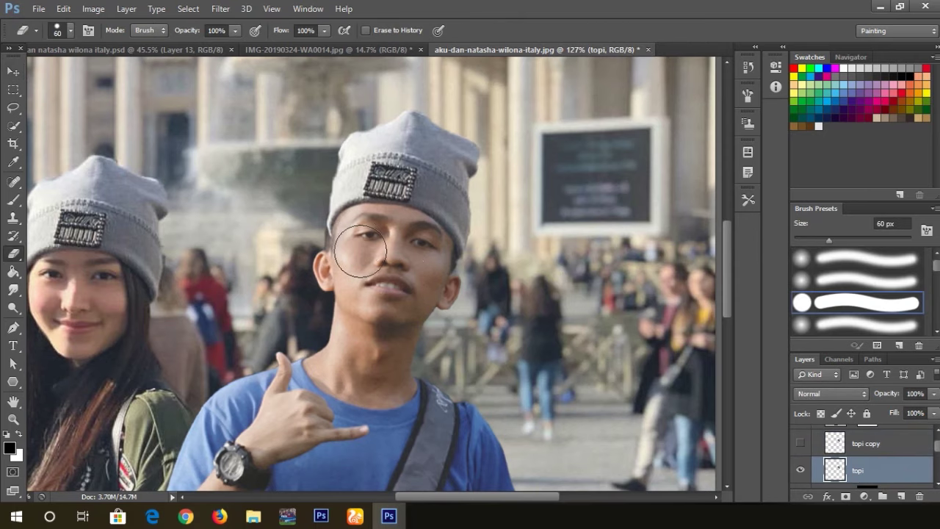
pyautogui.scroll(2, 362, 236)
pyautogui.scroll(1, 362, 236)
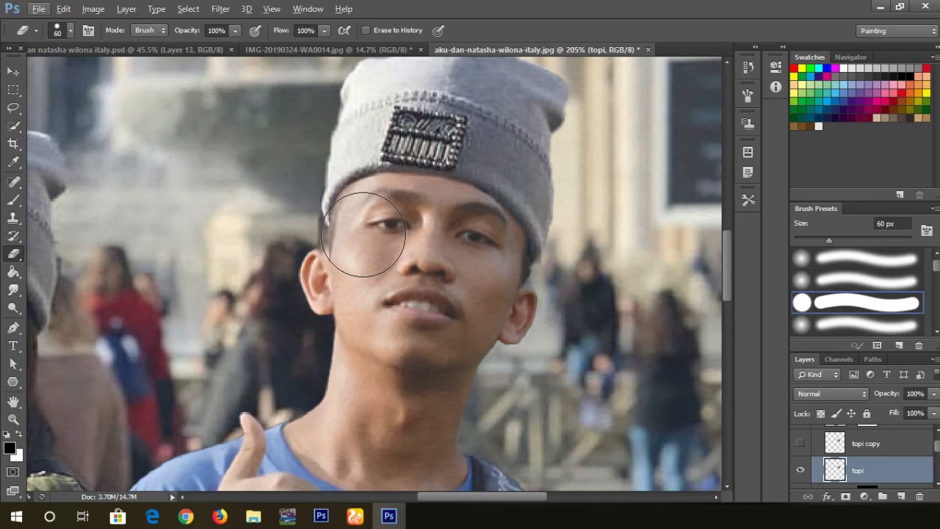
pyautogui.scroll(-5, 630, 222)
# - Show topi copy, move it below topi, and set a 20 px soft eraser brush
pyautogui.click(848, 444)
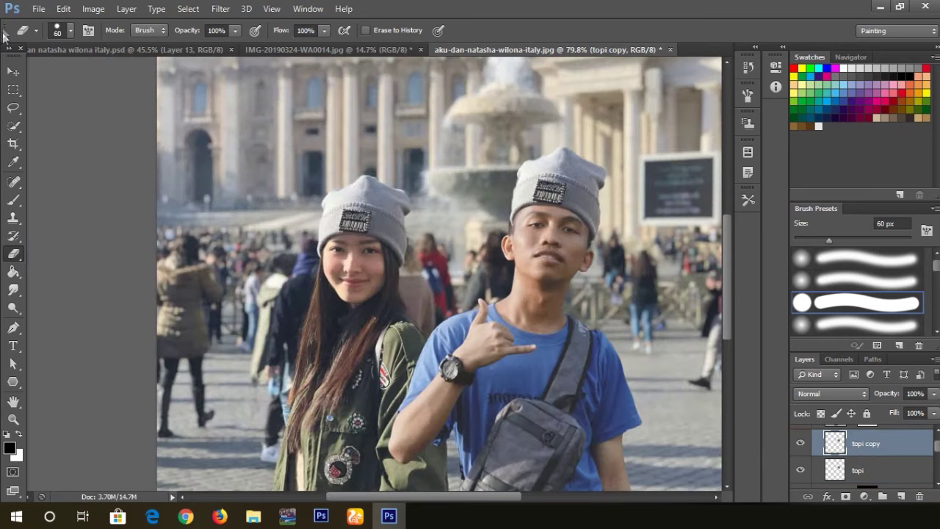
pyautogui.press('v')
pyautogui.scroll(3, 433, 157)
pyautogui.hotkey('ctrl', '[')
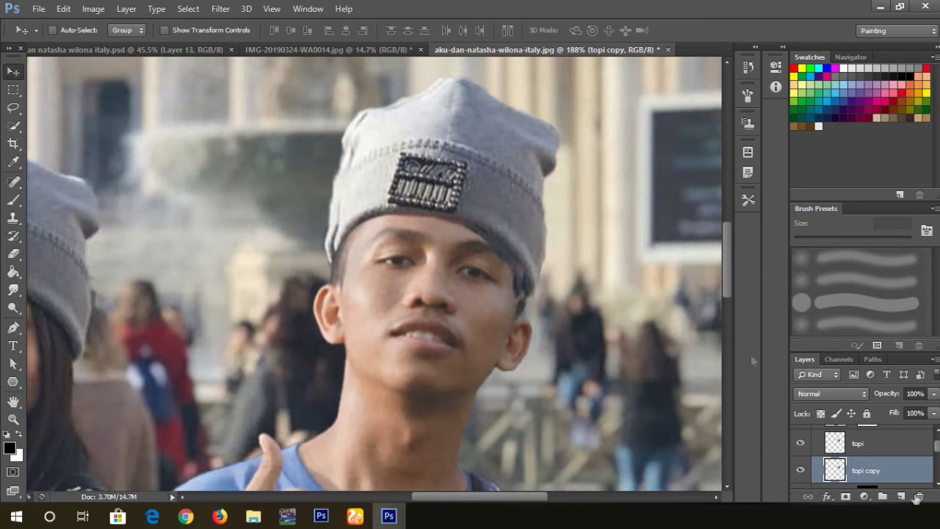
pyautogui.click(844, 443)
pyautogui.press('e')
pyautogui.click(851, 324)
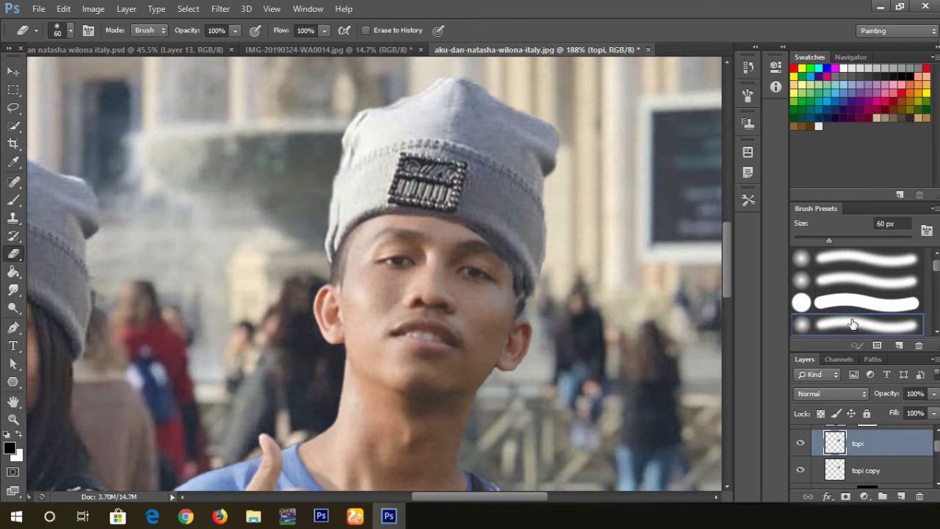
pyautogui.scroll(-3, 337, 241)
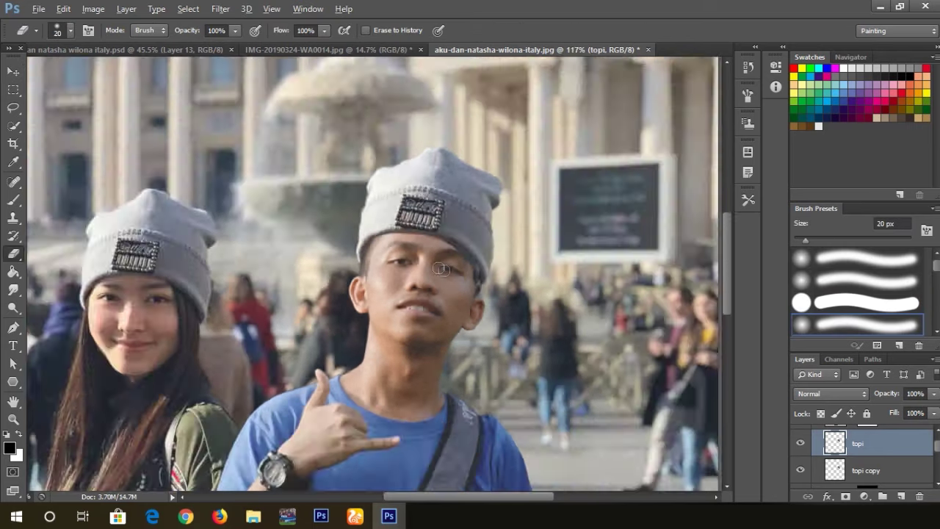
pyautogui.scroll(1, 345, 235)
pyautogui.scroll(3, 382, 220)
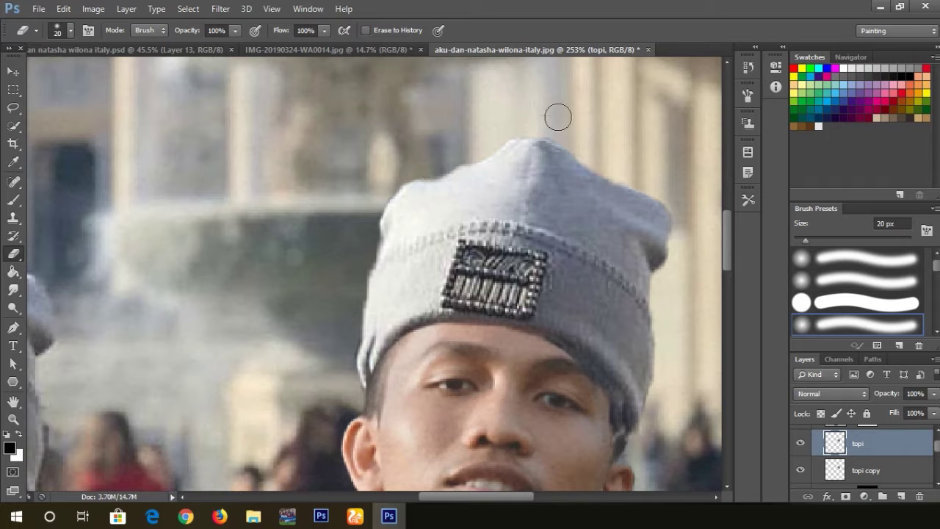
pyautogui.scroll(-2, 558, 115)
# - Rotate the topi hat about 1.7 degrees and commit the transform
pyautogui.hotkey('alt', '[')
pyautogui.press('v')
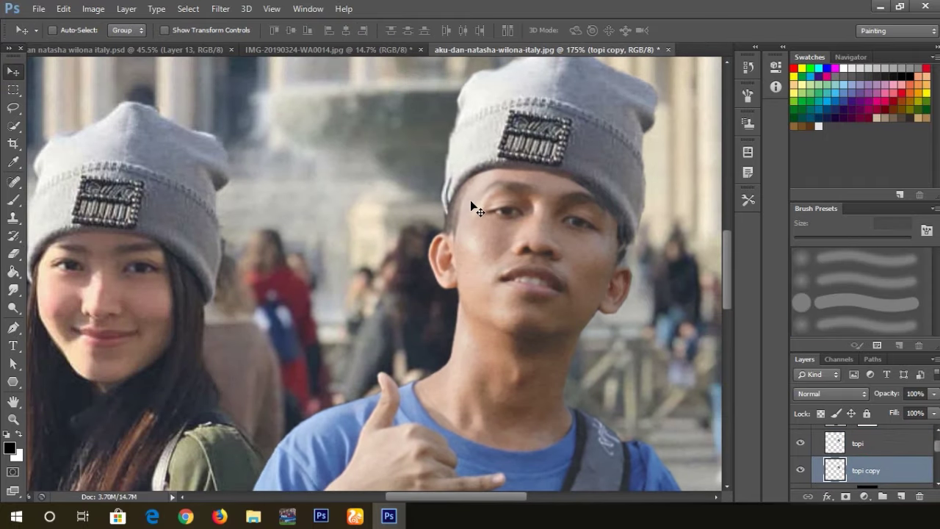
pyautogui.click(857, 442)
pyautogui.hotkey('ctrl', 't')
pyautogui.moveTo(677, 240); pyautogui.dragTo(675, 245)
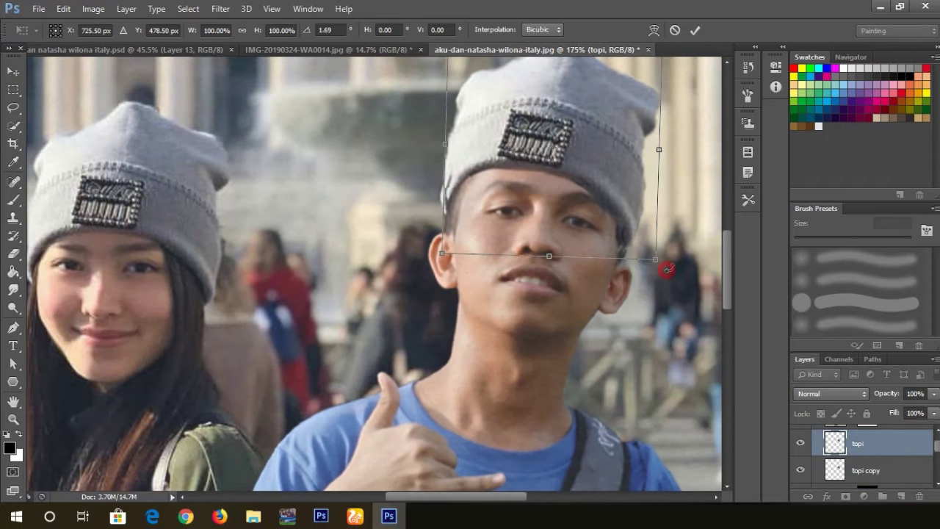
pyautogui.press('Return')
pyautogui.scroll(2, 611, 243)
# - Switch between the two hat layers and choose a different eraser brush preset
pyautogui.hotkey('alt', '[')
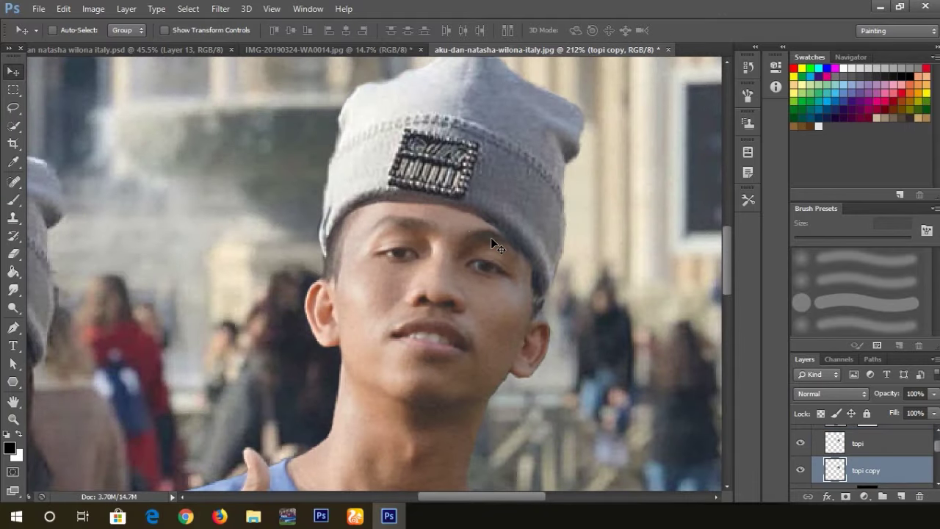
pyautogui.press('e')
pyautogui.scroll(-3, 431, 275)
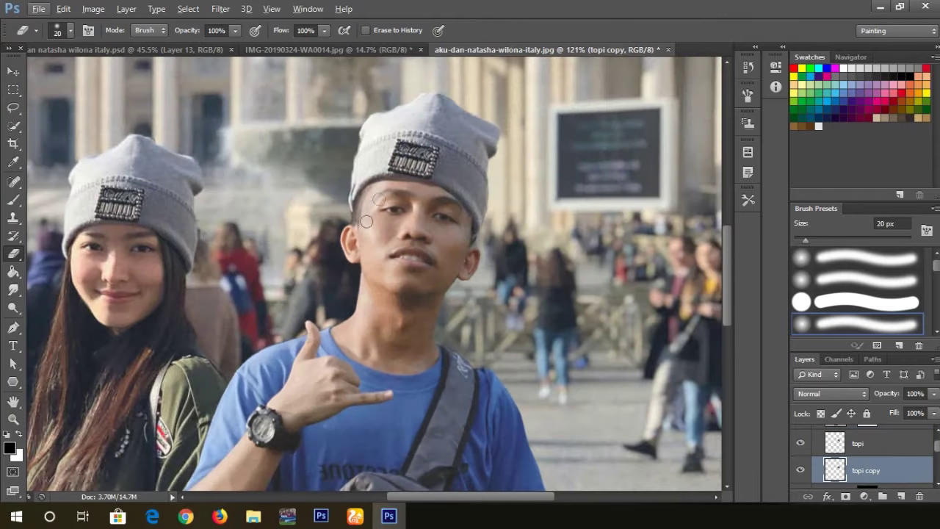
pyautogui.hotkey('alt', ']')
pyautogui.scroll(3, 366, 222)
pyautogui.press(',')
pyautogui.press(',')
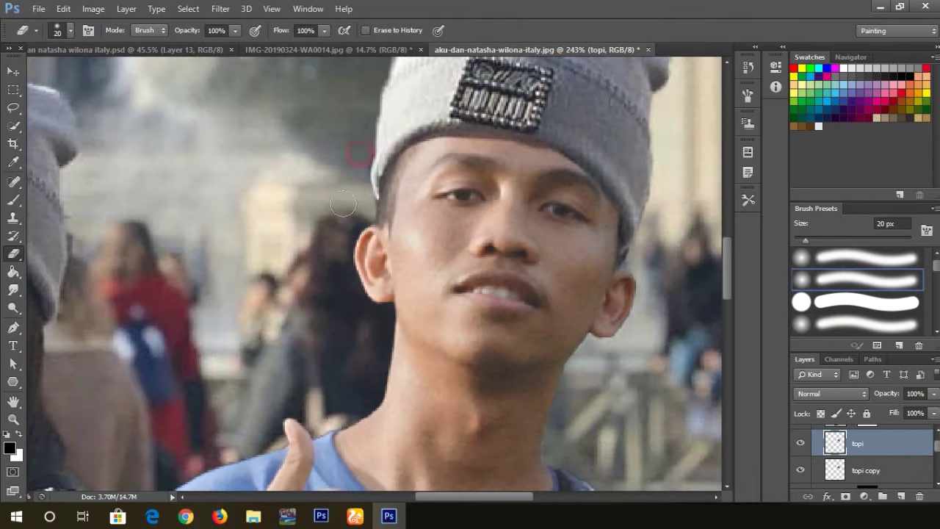
pyautogui.scroll(-5, 394, 202)
pyautogui.scroll(4, 485, 184)
# - Rotate the topi hat to about -2.6 degrees and commit the transform
pyautogui.press('v')
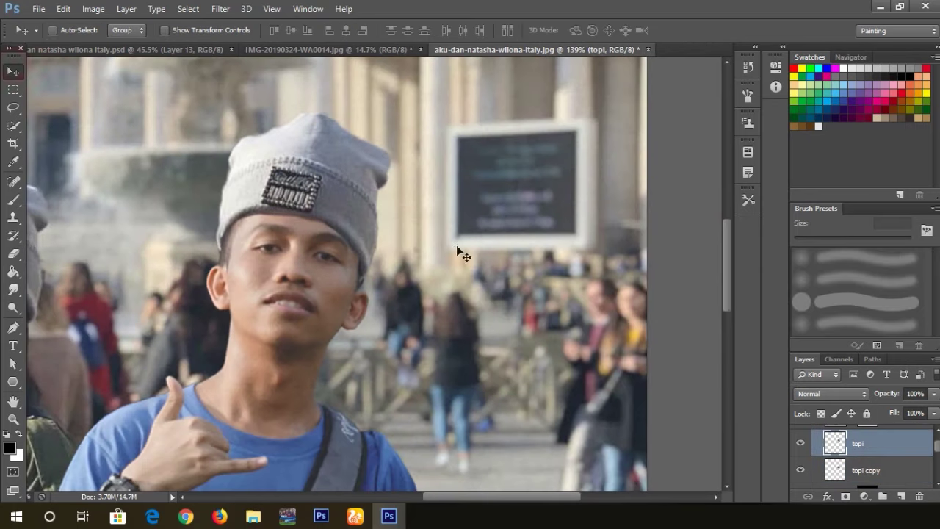
pyautogui.hotkey('ctrl', 't')
pyautogui.scroll(-3, 455, 132)
pyautogui.moveTo(441, 132); pyautogui.dragTo(428, 163)
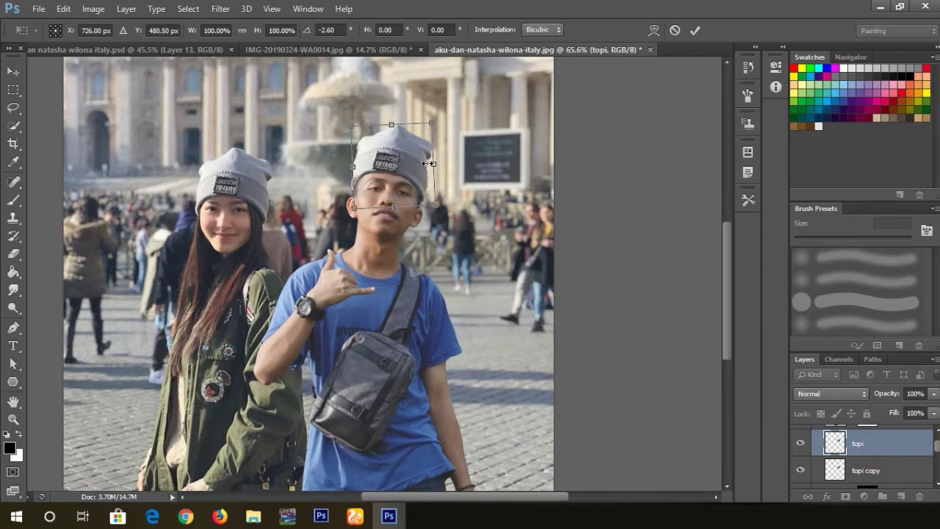
pyautogui.press('Return')
pyautogui.press('super')
pyautogui.press('super')
pyautogui.scroll(4, 212, 158)
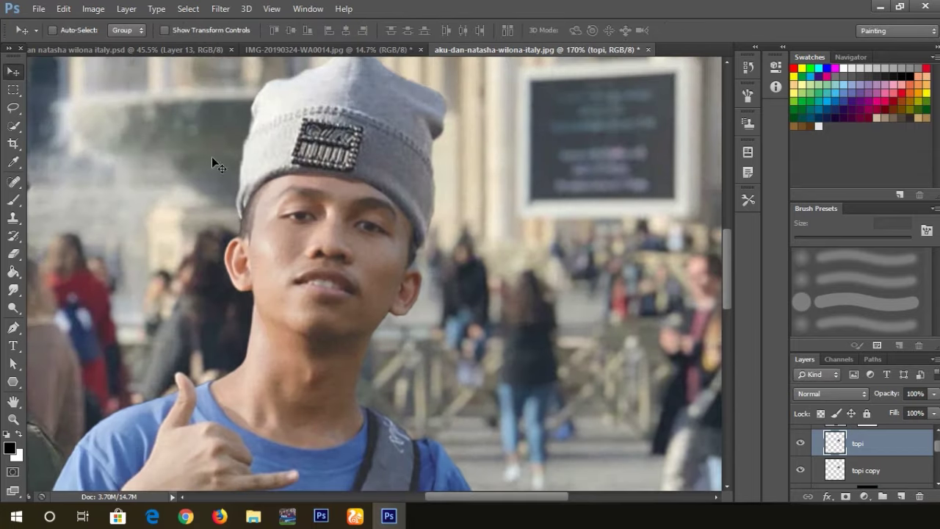
# - Inspect the rotated hat's edges up close with the Eraser active
pyautogui.press('e')
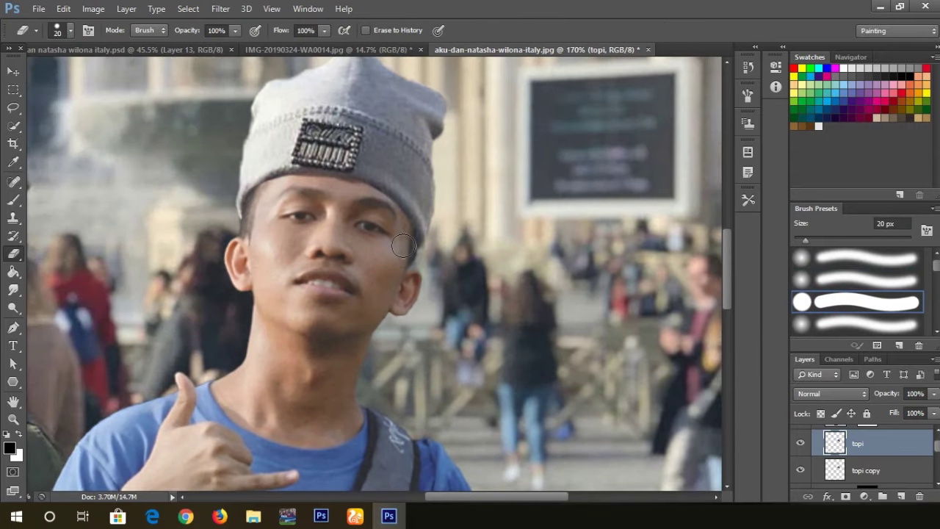
pyautogui.scroll(-5, 403, 246)
pyautogui.scroll(4, 446, 335)
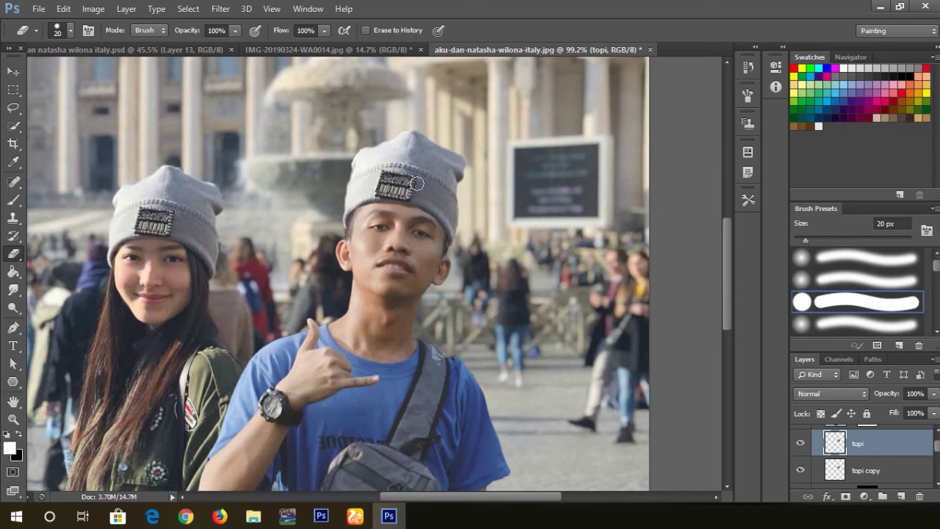
pyautogui.press('w')
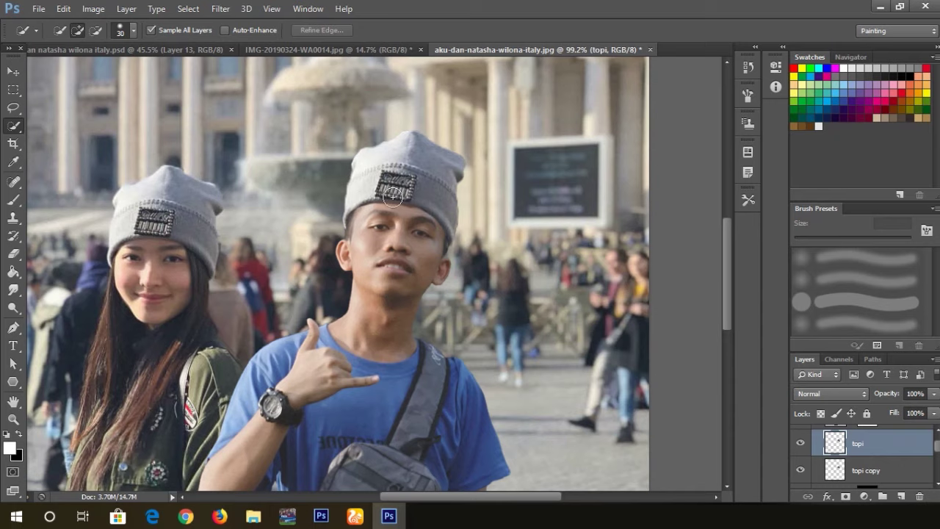
# - Quick-select the patch on the man's beanie and copy it onto its own layer
pyautogui.moveTo(393, 194); pyautogui.dragTo(500, 244)
pyautogui.scroll(3, 390, 203)
pyautogui.hotkey('ctrl', 'z')
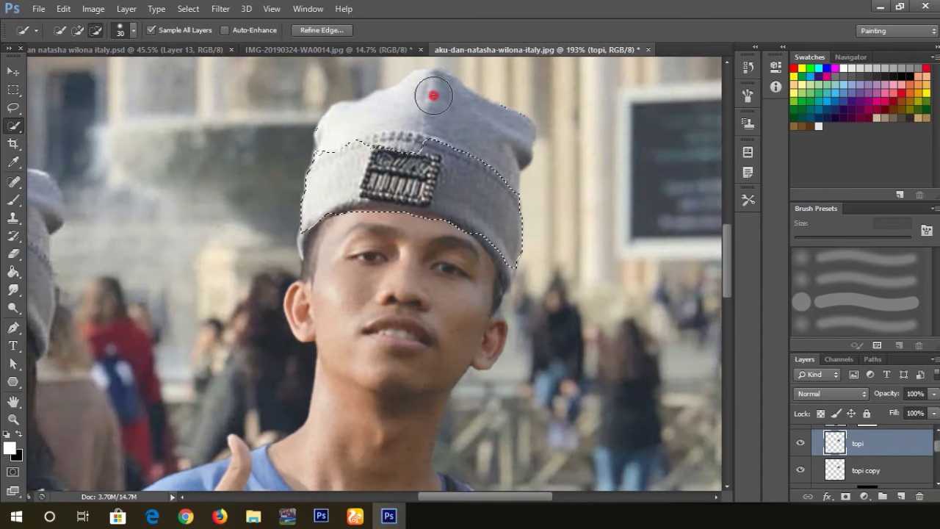
pyautogui.press('[')
pyautogui.press('[')
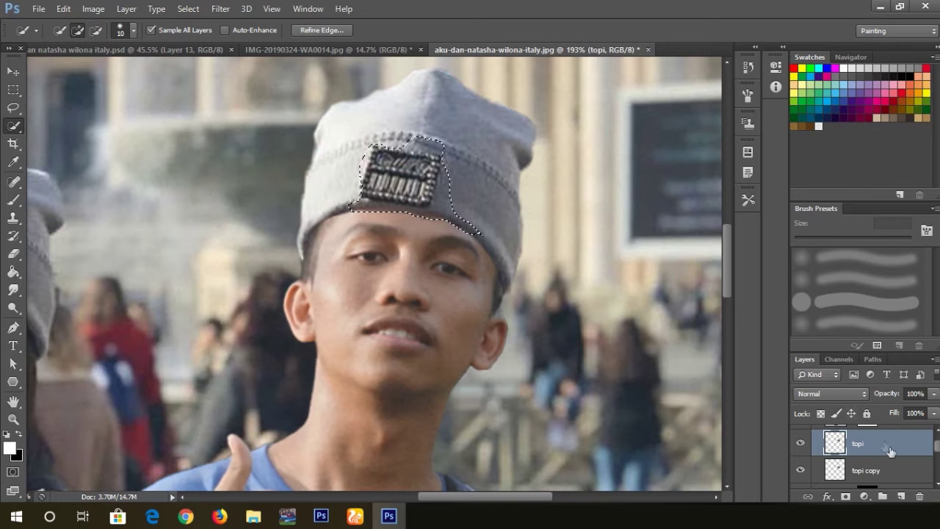
pyautogui.hotkey('ctrl', 'j')
# - Name the patch layer 'brand' and move the patch higher on the beanie
pyautogui.doubleClick(860, 443)
pyautogui.write('brand')
pyautogui.press('Return')
pyautogui.press('v')
pyautogui.moveTo(389, 176); pyautogui.dragTo(410, 159)
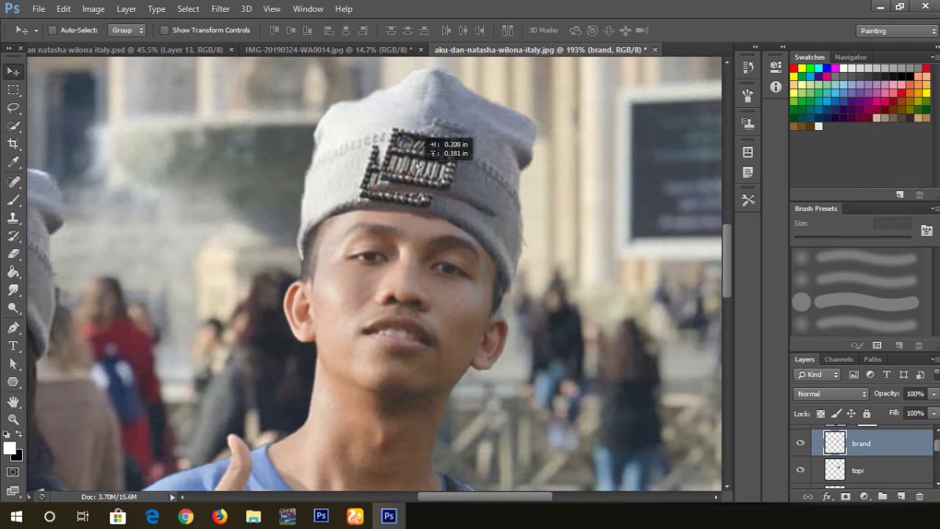
pyautogui.scroll(-2, 409, 159)
pyautogui.moveTo(455, 184); pyautogui.dragTo(456, 196)
# - Add a new empty layer named 'brush' for painting
pyautogui.click(860, 470)
pyautogui.hotkey('ctrl', 'shift', 'n')
pyautogui.write('brush')
pyautogui.press('Return')
pyautogui.press('b')
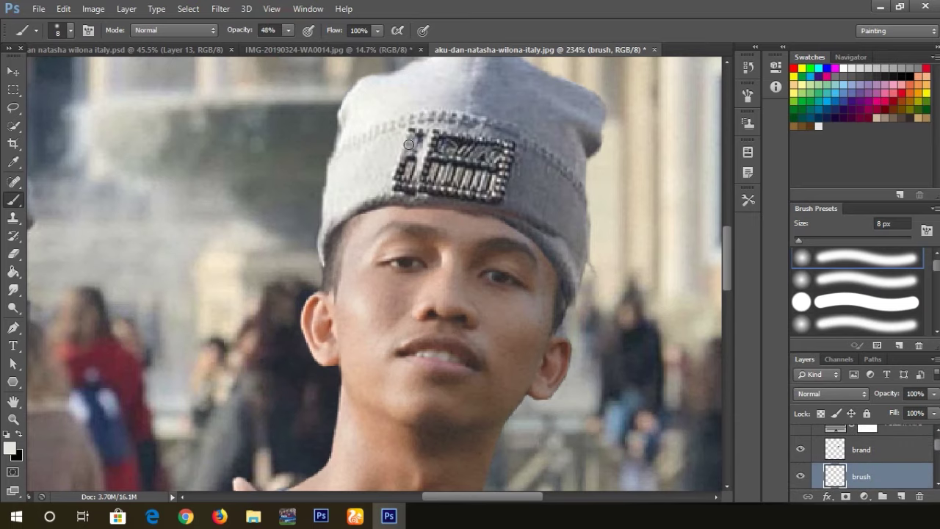
# - Paint the beanie's grey over the patch's old spot, adjusting brush size and opacity
pyautogui.press('7')
pyautogui.press('4')
pyautogui.moveTo(405, 146)
pyautogui.mouseDown()
pyautogui.moveTo(416, 162)
pyautogui.moveTo(409, 180)
pyautogui.mouseUp()
pyautogui.press('8')
pyautogui.press('9')
pyautogui.press(']')
pyautogui.press(']')
pyautogui.scroll(-2, 407, 189)
pyautogui.scroll(-5, 404, 122)
pyautogui.scroll(7, 384, 235)
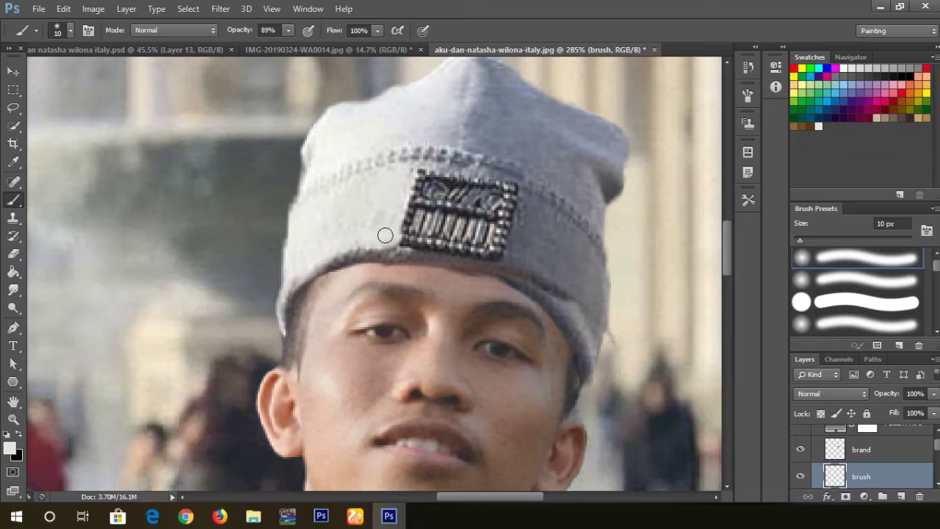
pyautogui.press('[')
pyautogui.press('[')
pyautogui.press('[')
pyautogui.scroll(-5, 364, 239)
pyautogui.scroll(4, 404, 146)
# - Make the brand patch layer active, switching between eraser and move tools
pyautogui.keyDown('ctrl'); pyautogui.click(407, 147); pyautogui.keyUp('ctrl')
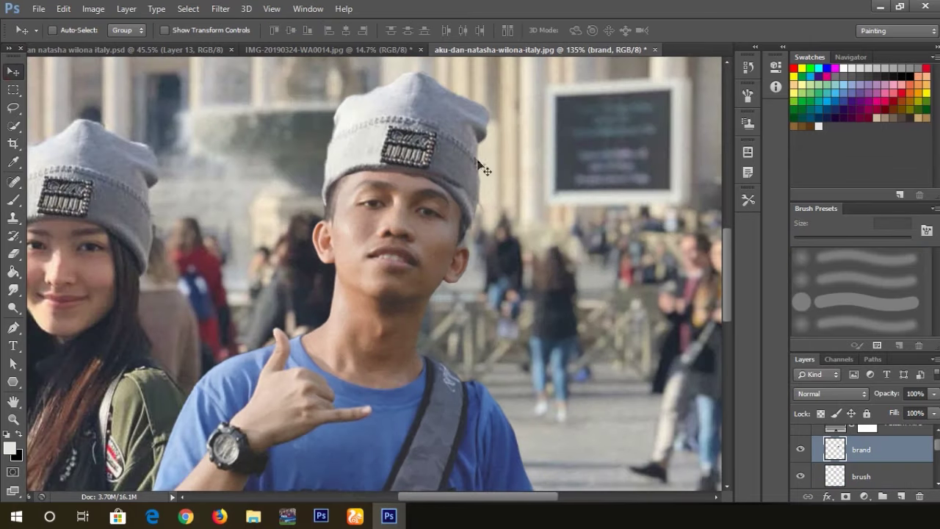
pyautogui.press('e')
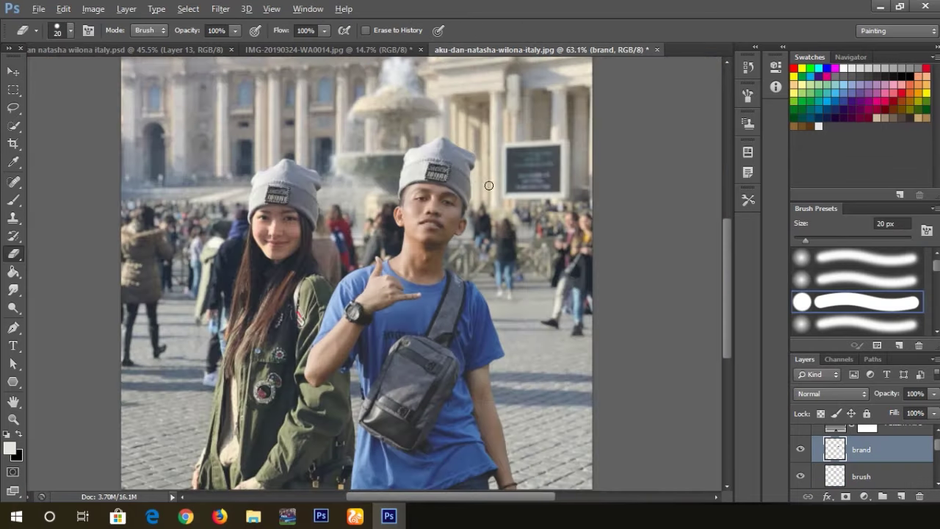
pyautogui.scroll(-5, 309, 205)
pyautogui.scroll(4, 242, 100)
pyautogui.press('v')
pyautogui.press('e')
pyautogui.scroll(-1, 441, 220)
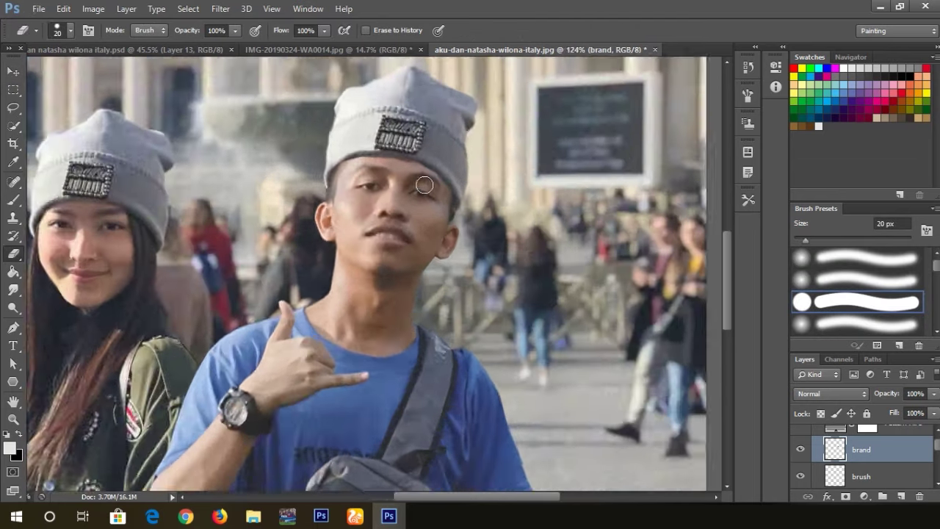
pyautogui.scroll(-2, 455, 285)
pyautogui.scroll(-2, 844, 459)
# - Shorten the topi beanie layer slightly from its top with Free Transform
pyautogui.click(859, 448)
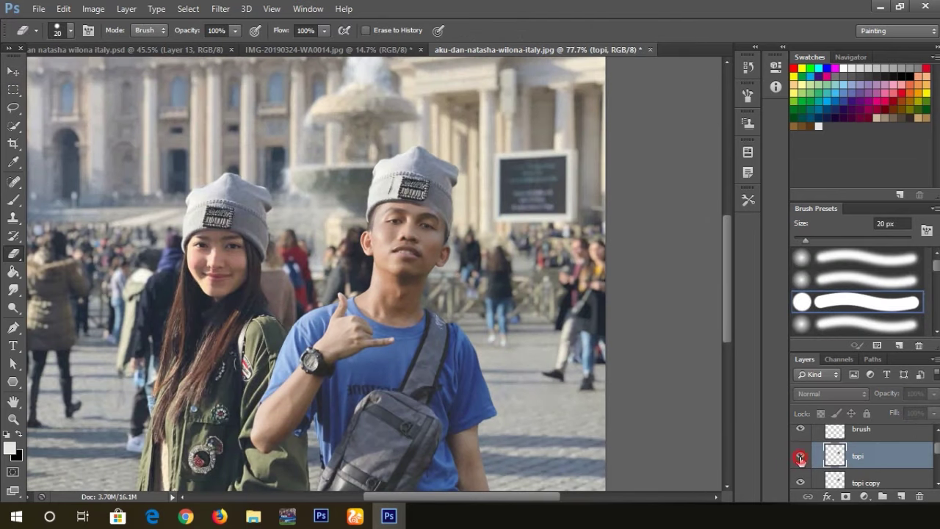
pyautogui.click(859, 475)
pyautogui.press('v')
pyautogui.click(857, 447)
pyautogui.hotkey('ctrl', 't')
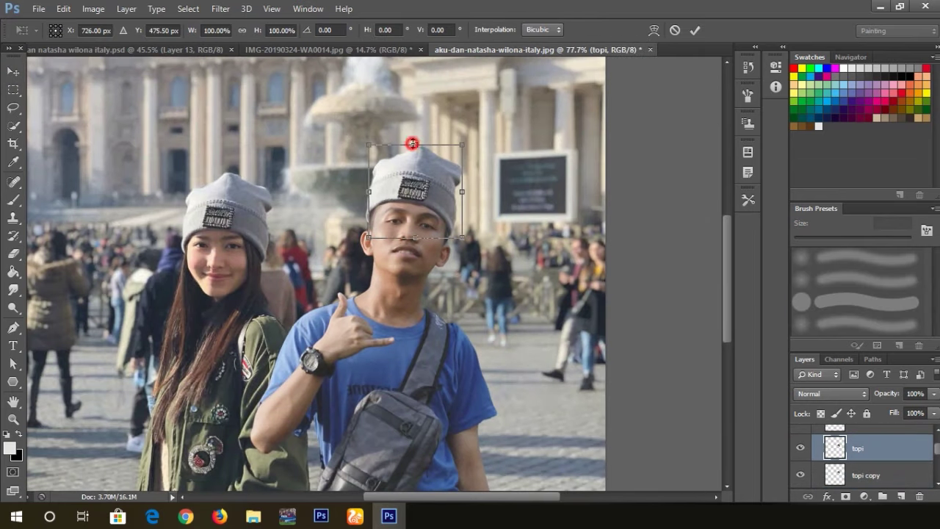
pyautogui.moveTo(412, 144); pyautogui.dragTo(412, 151)
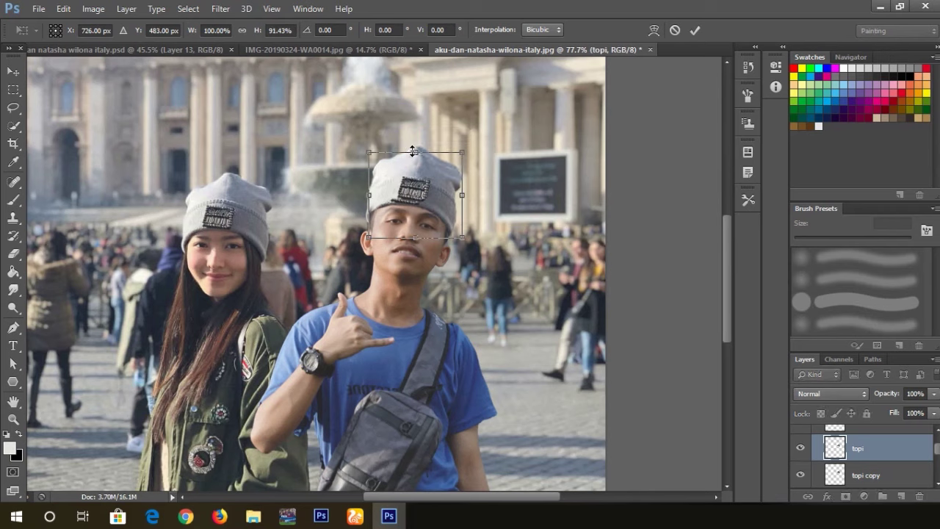
pyautogui.press('Return')
# - Shorten the topi copy layer from its top by the same amount
pyautogui.click(878, 476)
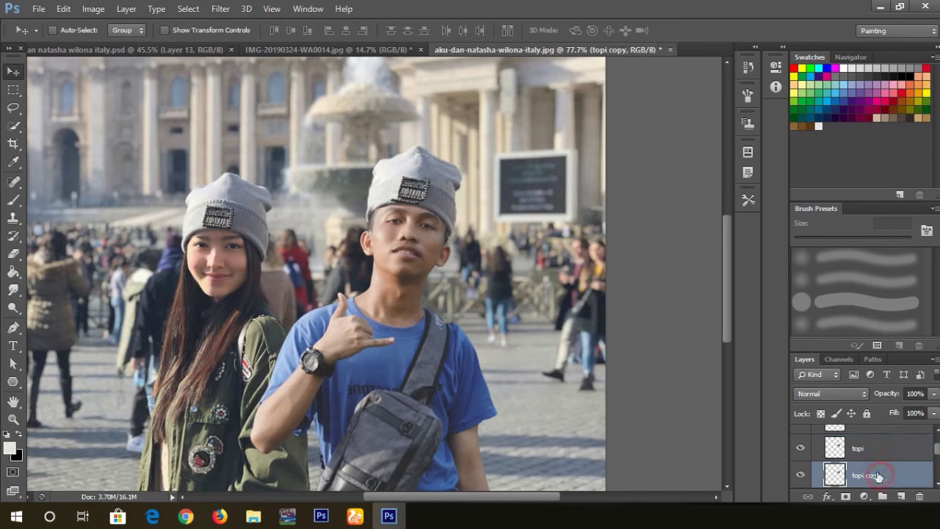
pyautogui.hotkey('ctrl', 't')
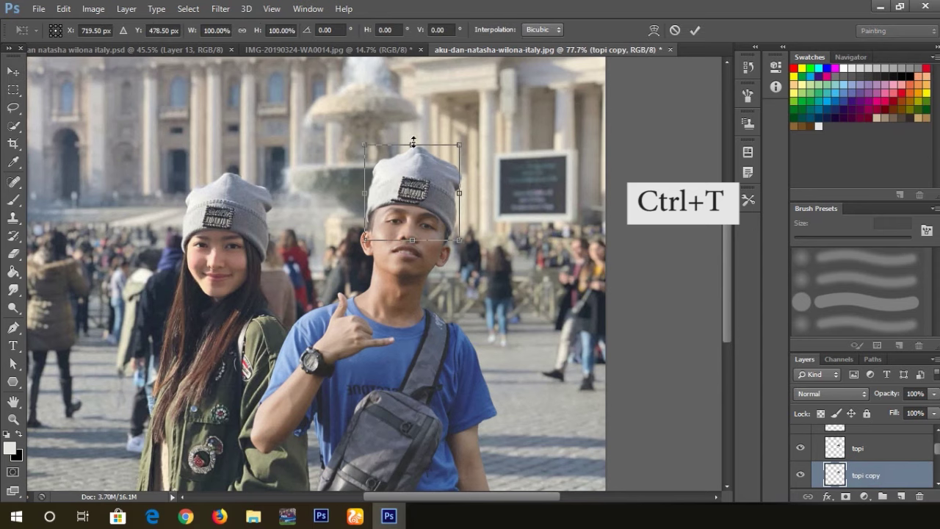
pyautogui.moveTo(412, 145); pyautogui.dragTo(413, 152)
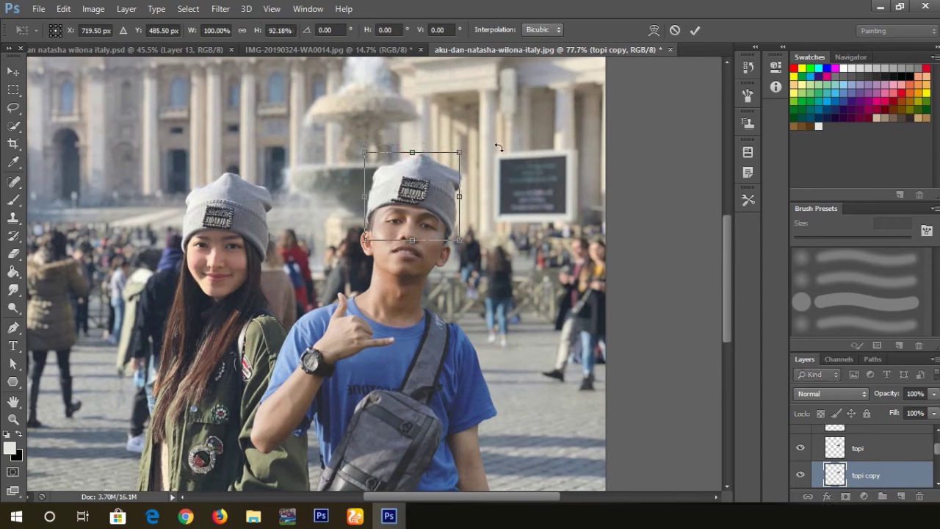
pyautogui.press('Return')
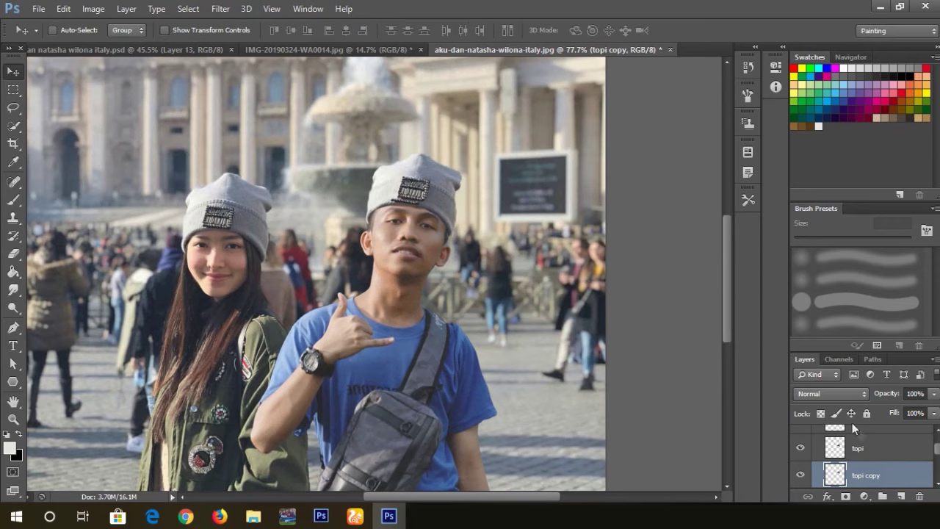
pyautogui.scroll(2, 858, 440)
pyautogui.scroll(2, 862, 446)
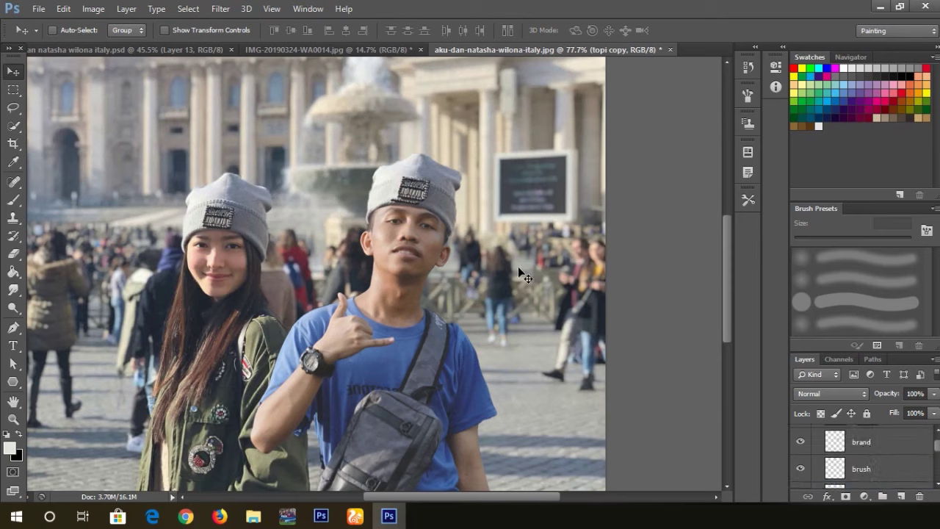
# - Nudge the brand patch slightly left and down on the beanie
pyautogui.click(870, 446)
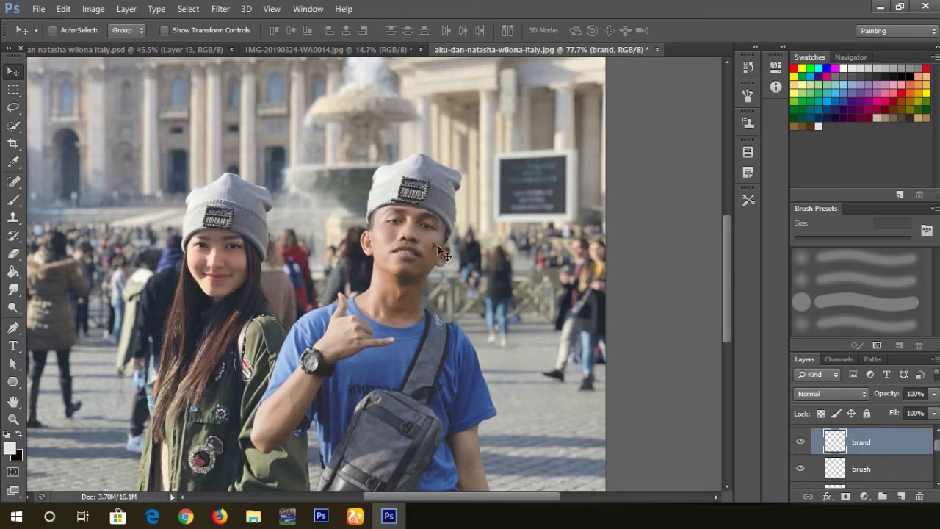
pyautogui.press('Left')
pyautogui.press('Left')
pyautogui.press('Left')
pyautogui.press('Left')
pyautogui.press('Down')
pyautogui.press('Down')
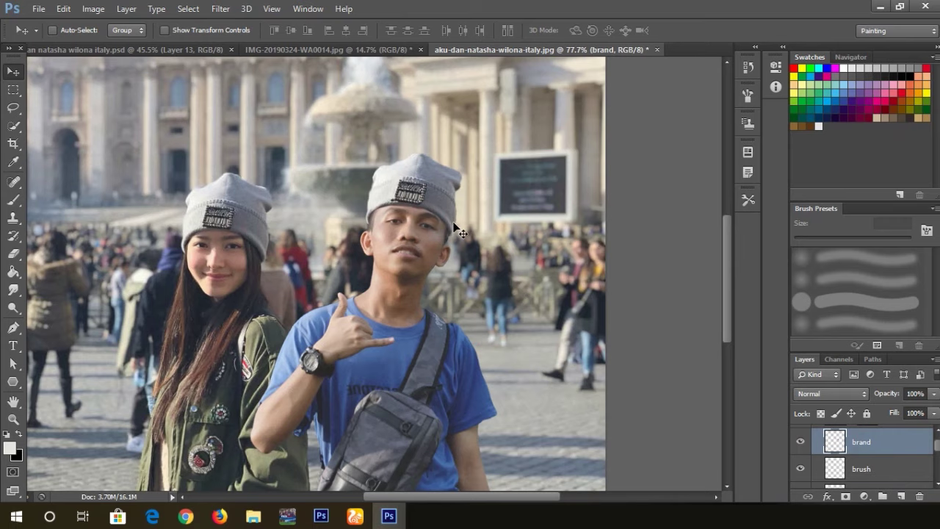
pyautogui.press('Left')
pyautogui.scroll(3, 459, 221)
# - Shorten the painted grey cover on the brush layer from its top
pyautogui.hotkey('alt', '[')
pyautogui.hotkey('ctrl', 't')
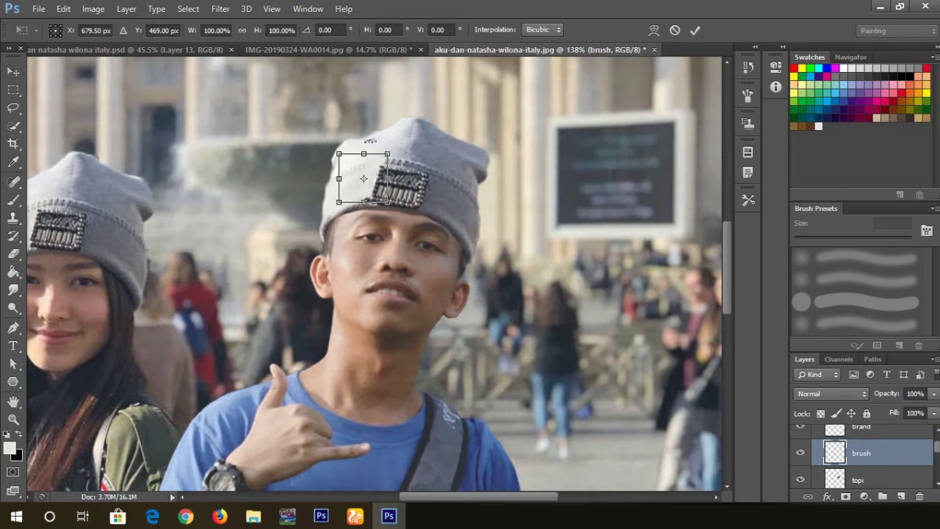
pyautogui.moveTo(365, 147); pyautogui.dragTo(365, 157)
pyautogui.press('Return')
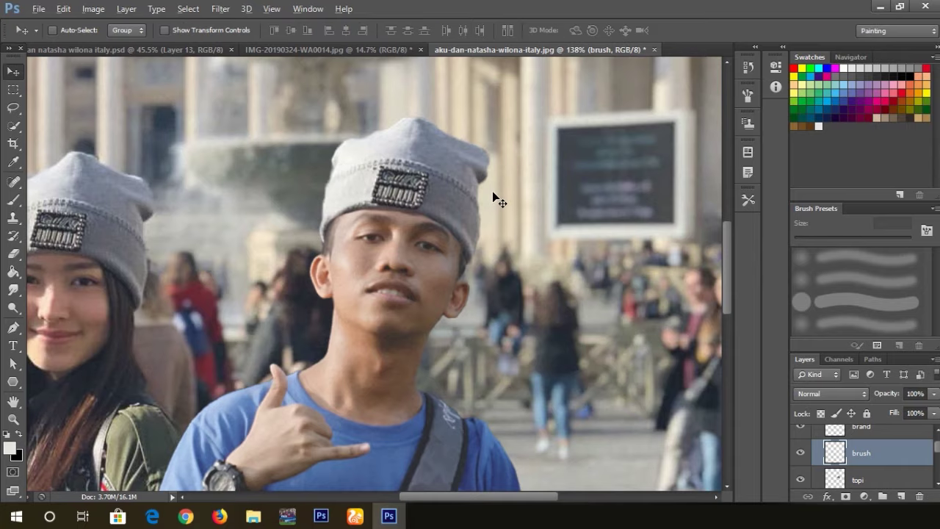
pyautogui.scroll(-3, 492, 190)
pyautogui.scroll(-3, 504, 193)
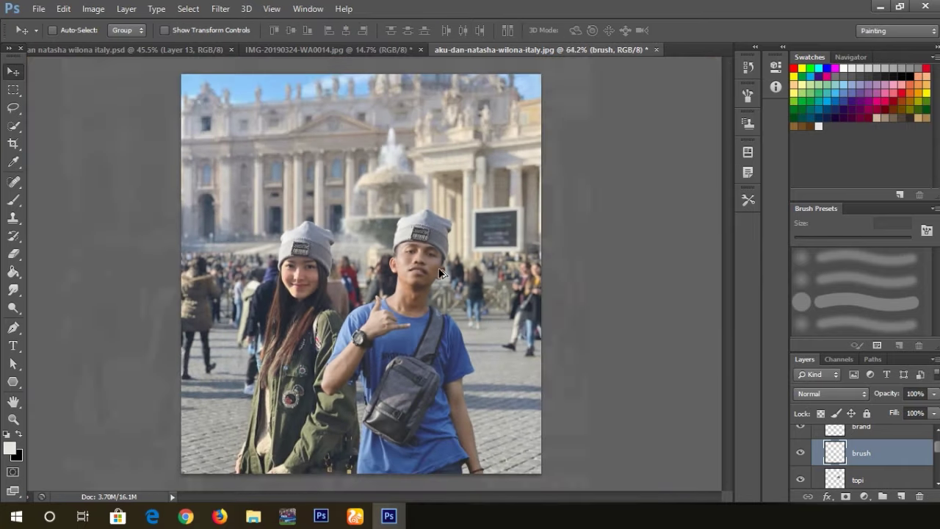
pyautogui.scroll(5, 450, 249)
pyautogui.scroll(1, 879, 451)
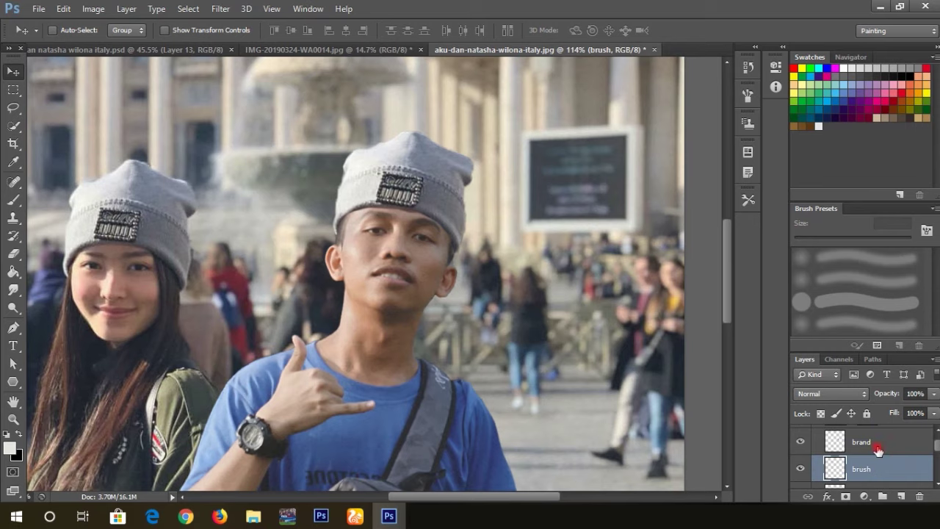
pyautogui.click(877, 442)
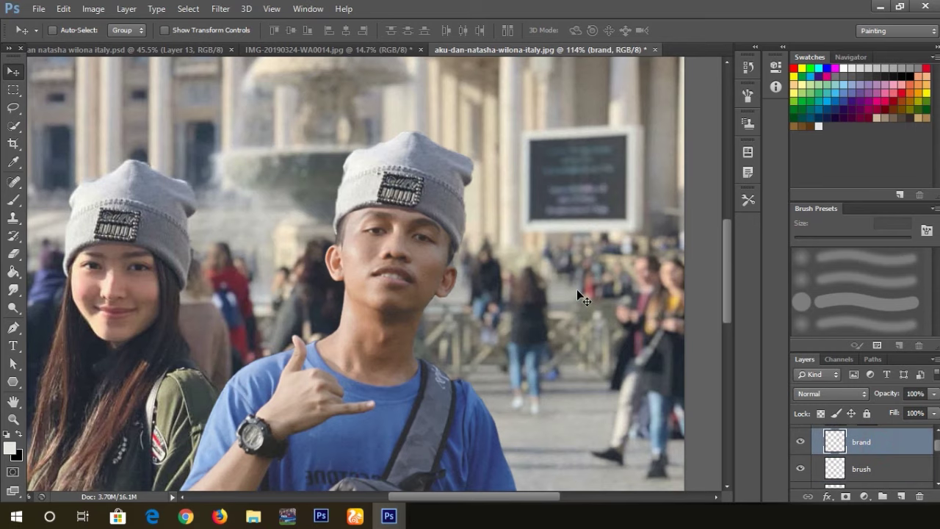
pyautogui.click(873, 469)
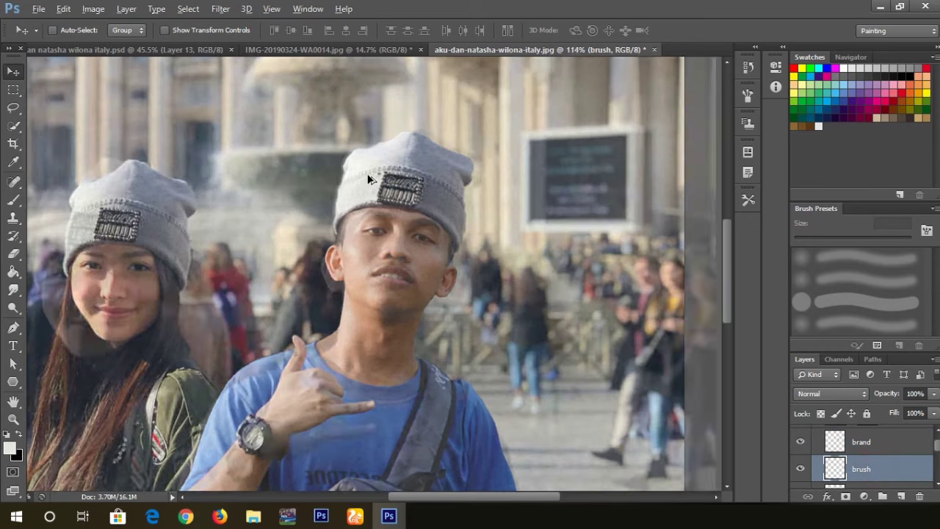
pyautogui.scroll(2, 367, 173)
pyautogui.press('b')
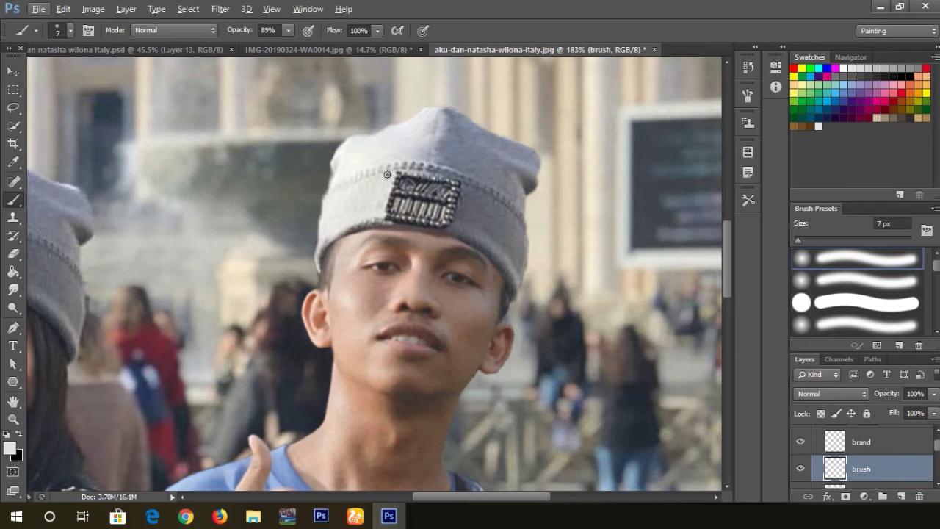
pyautogui.click(379, 171)
pyautogui.scroll(-2, 652, 321)
pyautogui.scroll(-1, 655, 315)
pyautogui.scroll(-1, 656, 315)
pyautogui.scroll(-1, 657, 312)
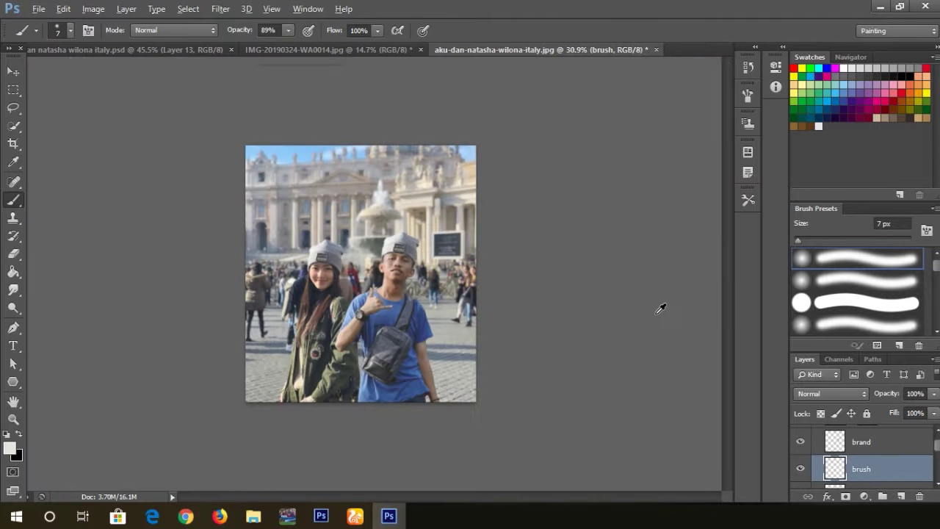
pyautogui.scroll(1, 477, 298)
pyautogui.scroll(1, 447, 286)
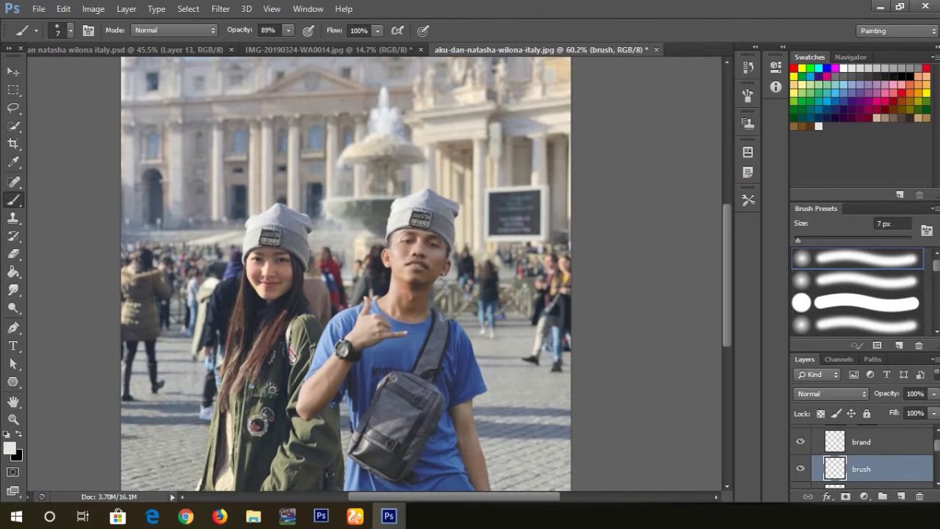
pyautogui.scroll(1, 444, 263)
pyautogui.click(871, 456)
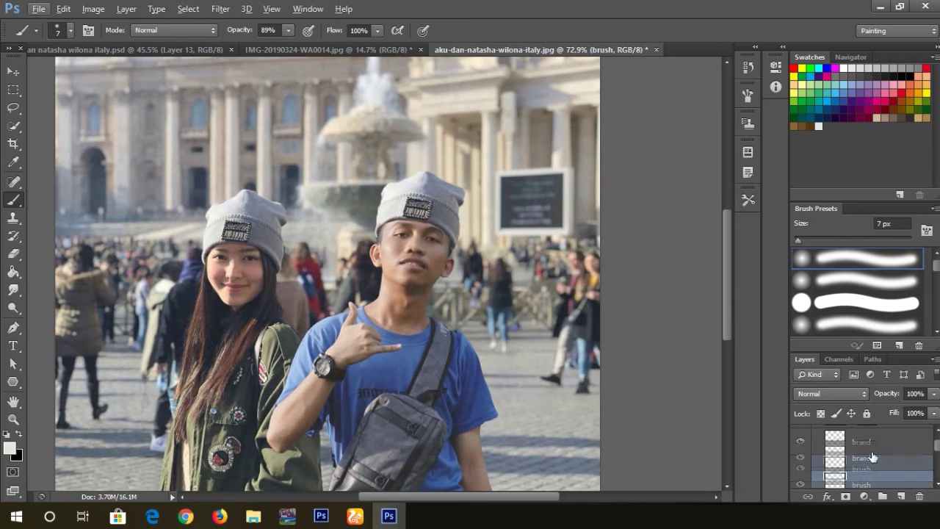
pyautogui.scroll(-2, 872, 457)
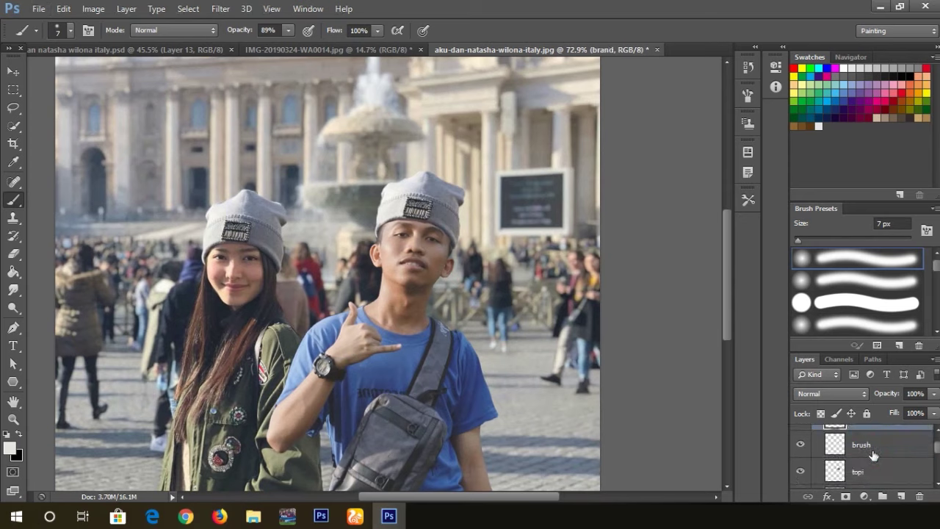
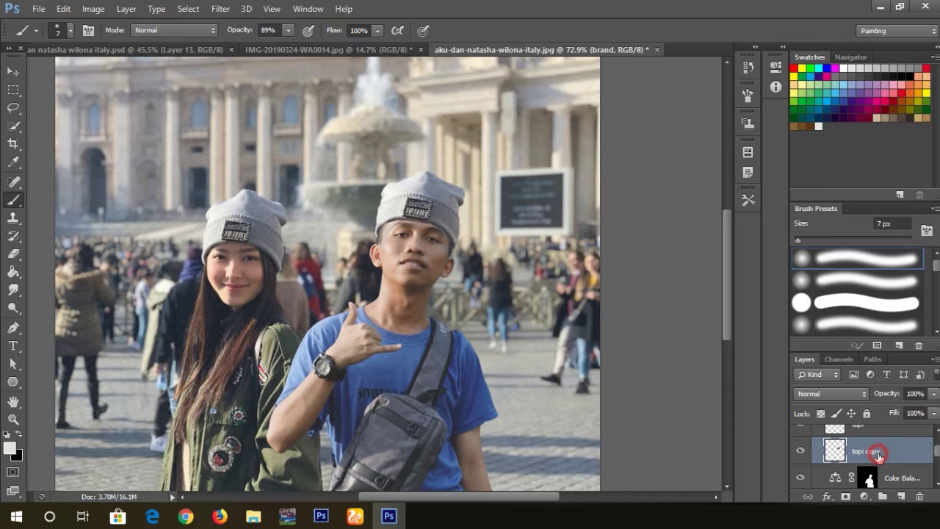
# - Duplicate the topi layer and add a new empty layer beneath topi copy
pyautogui.moveTo(858, 472); pyautogui.dragTo(900, 496)
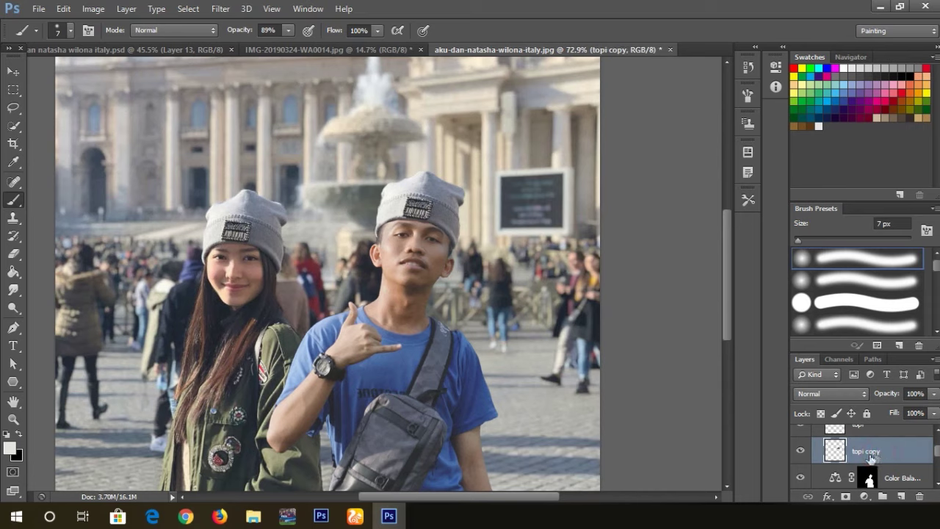
pyautogui.click(900, 497)
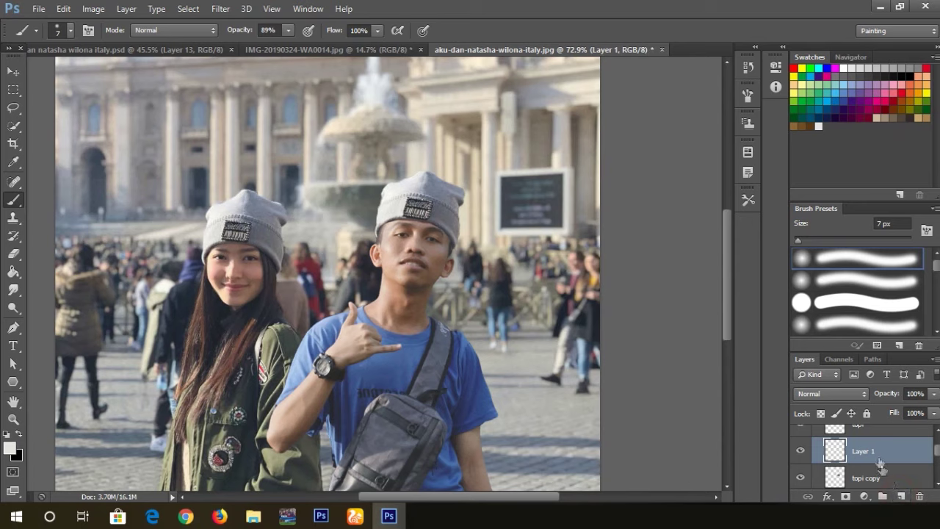
pyautogui.moveTo(862, 451); pyautogui.dragTo(863, 486)
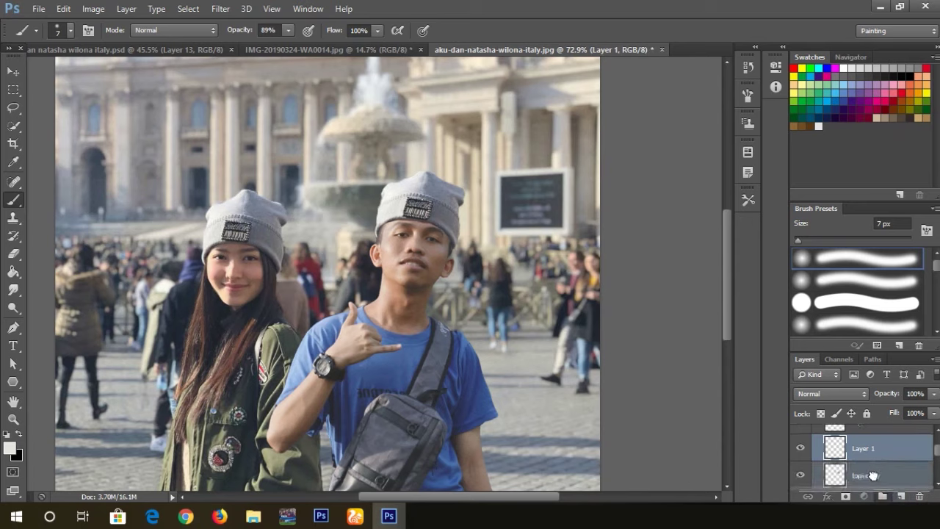
pyautogui.scroll(-2, 854, 449)
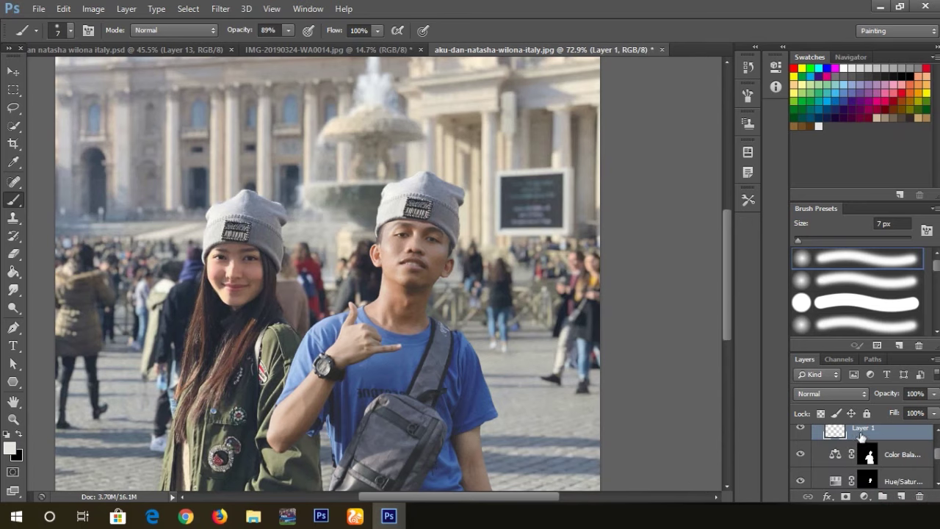
# - Rename the new Layer 1 to 'bayangan topi'
pyautogui.doubleClick(860, 433)
pyautogui.scroll(1, 902, 431)
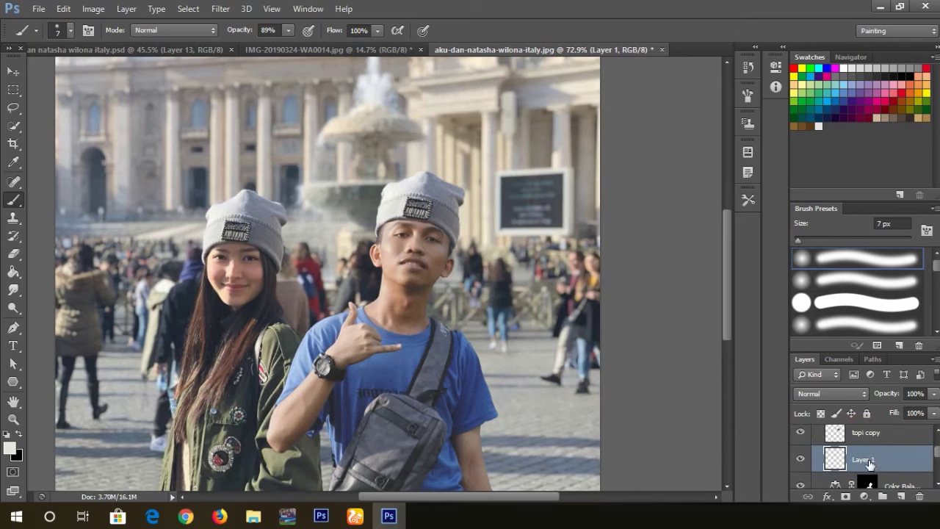
pyautogui.doubleClick(866, 459)
pyautogui.write('bsy')
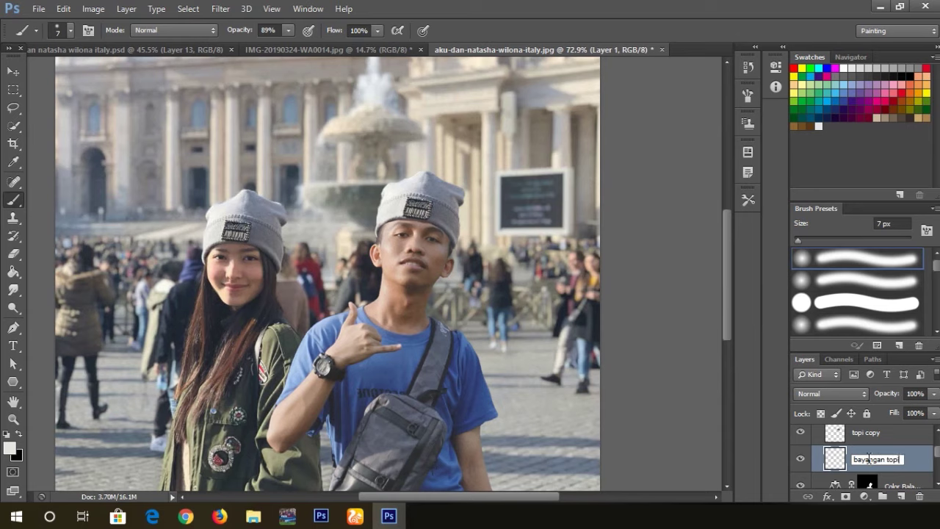
pyautogui.press('Return')
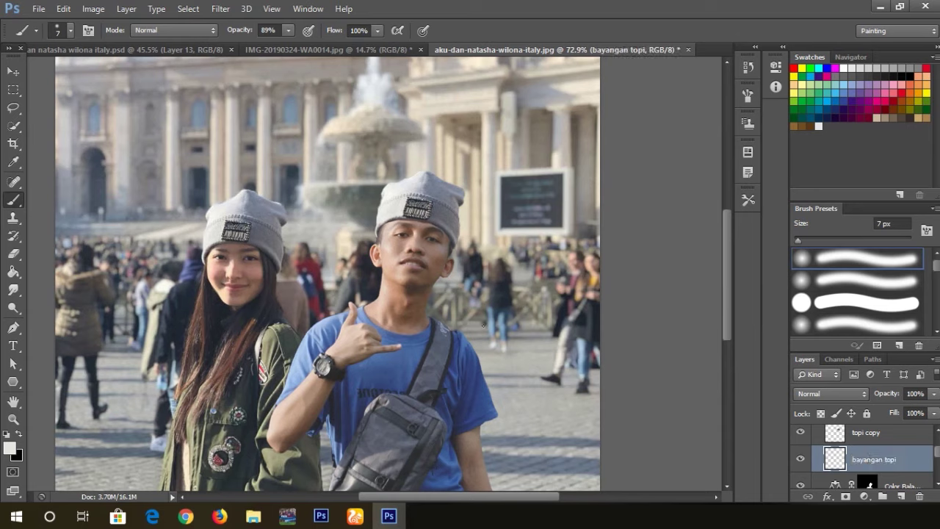
# - Set up a 50 px Brush with black foreground colour at 9% opacity
pyautogui.press('b')
pyautogui.press(']')
pyautogui.press(']')
pyautogui.press(']')
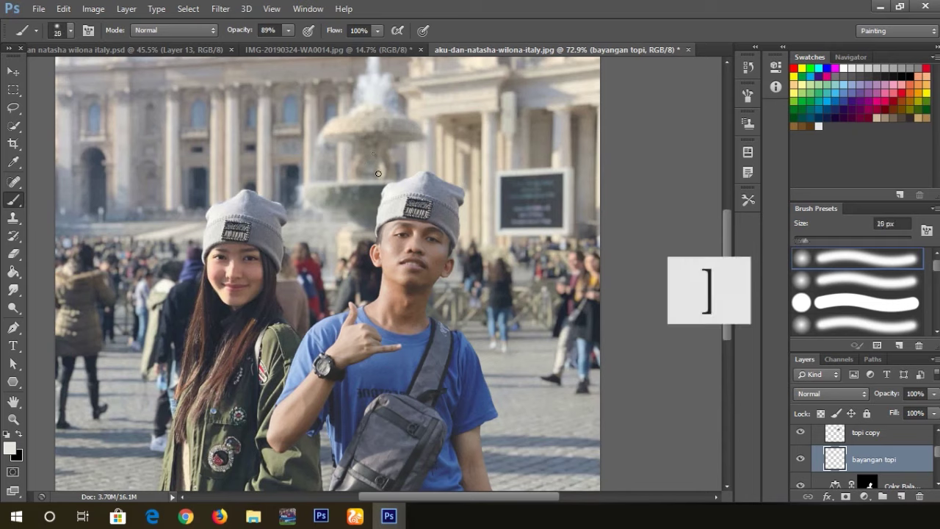
pyautogui.press(']')
pyautogui.press(']')
pyautogui.press(']')
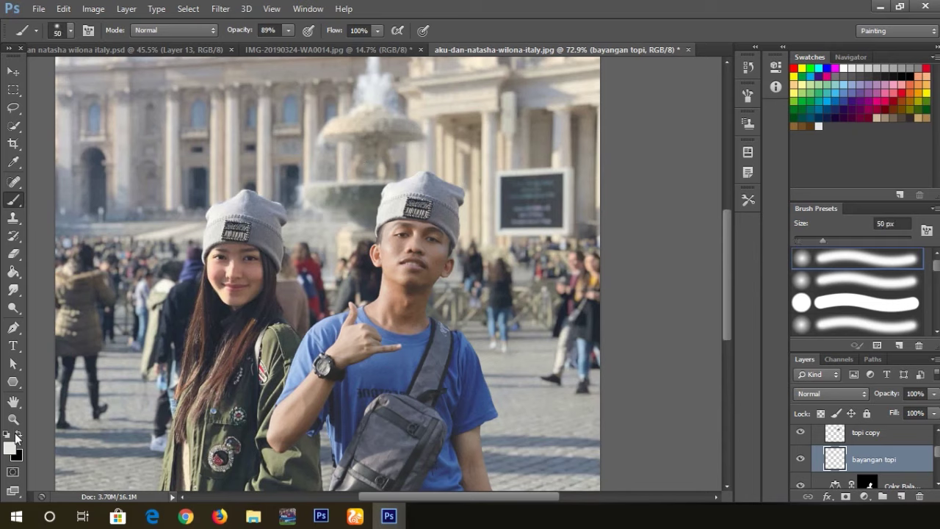
pyautogui.click(20, 436)
pyautogui.click(10, 449)
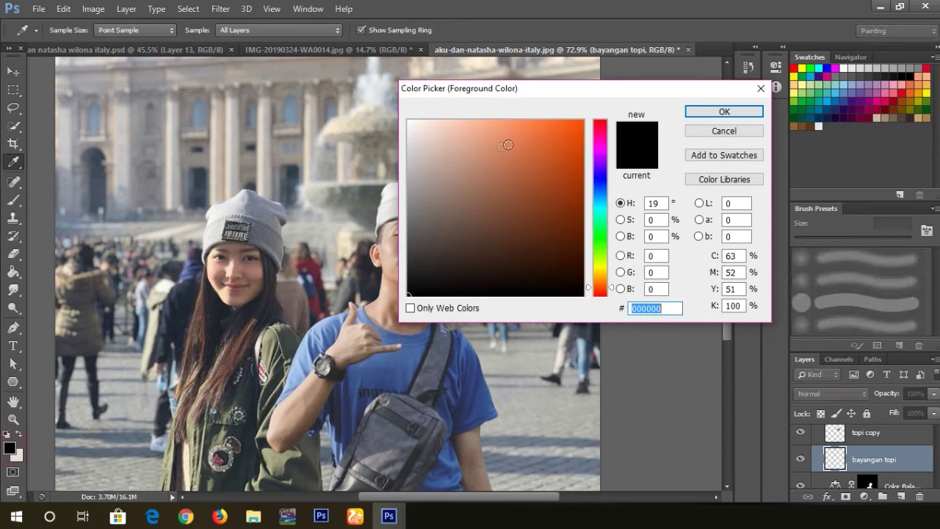
pyautogui.click(711, 115)
pyautogui.click(289, 32)
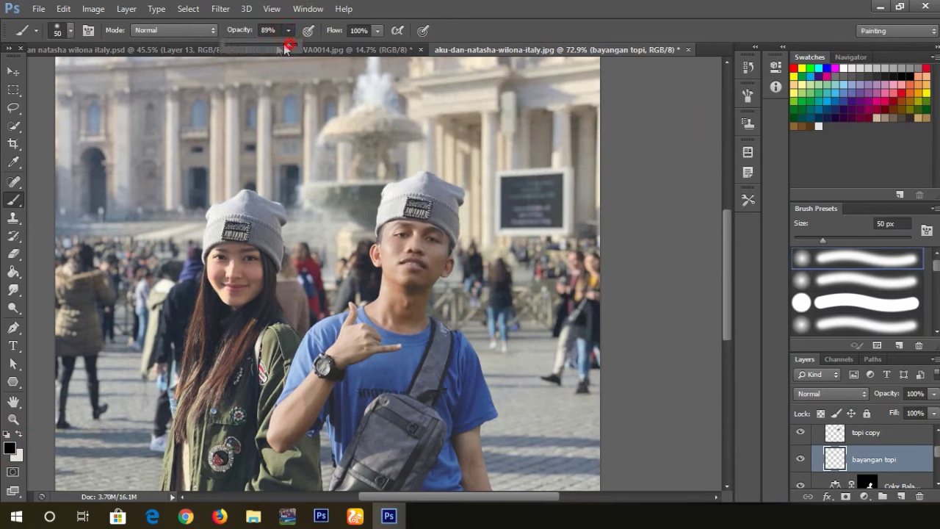
pyautogui.moveTo(285, 49); pyautogui.dragTo(229, 44)
pyautogui.scroll(3, 400, 208)
pyautogui.scroll(2, 402, 204)
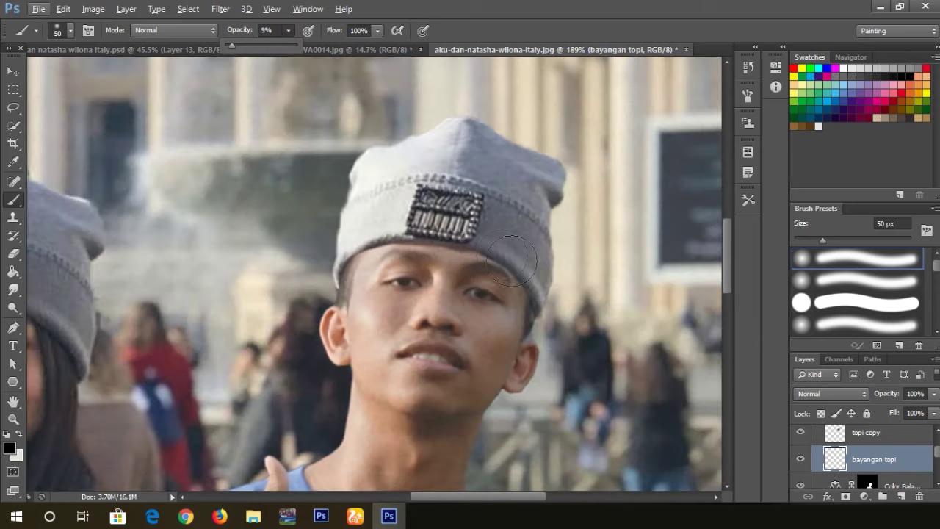
pyautogui.scroll(-2, 408, 198)
pyautogui.press('[')
pyautogui.press('[')
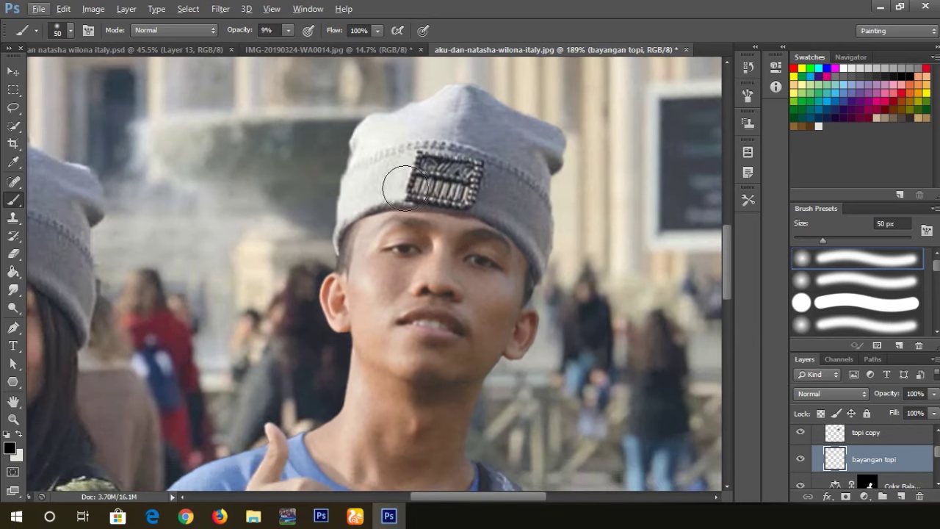
pyautogui.press('[')
pyautogui.press('[')
pyautogui.press('[')
pyautogui.press('[')
pyautogui.press('[')
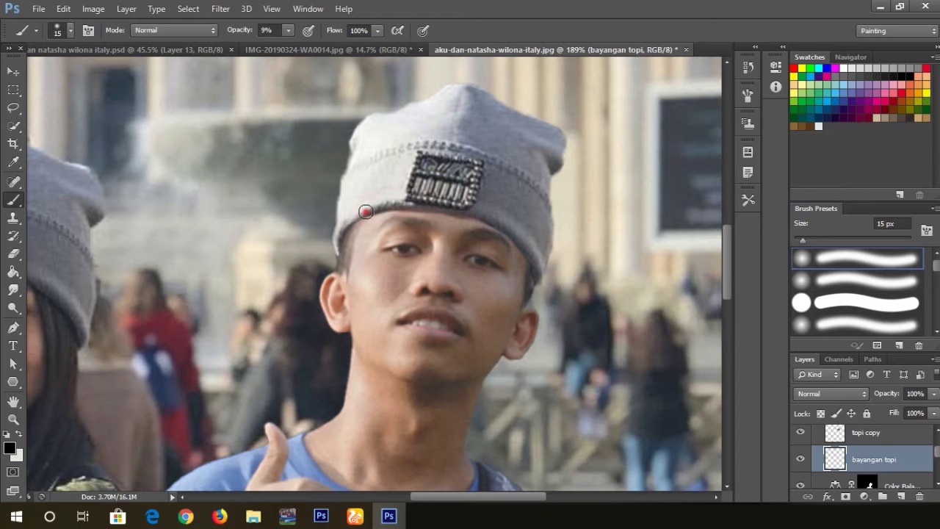
pyautogui.click(799, 459)
pyautogui.click(800, 459)
pyautogui.click(855, 302)
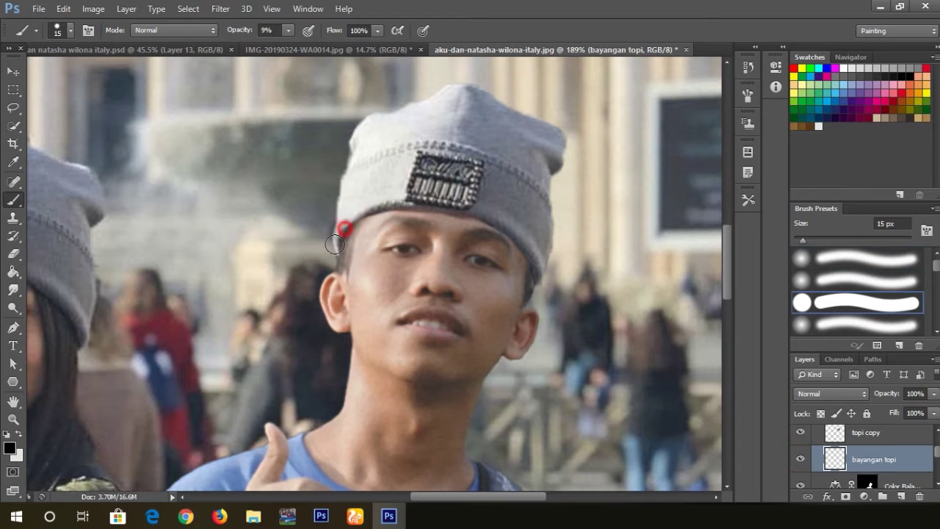
pyautogui.moveTo(365, 207); pyautogui.dragTo(499, 221)
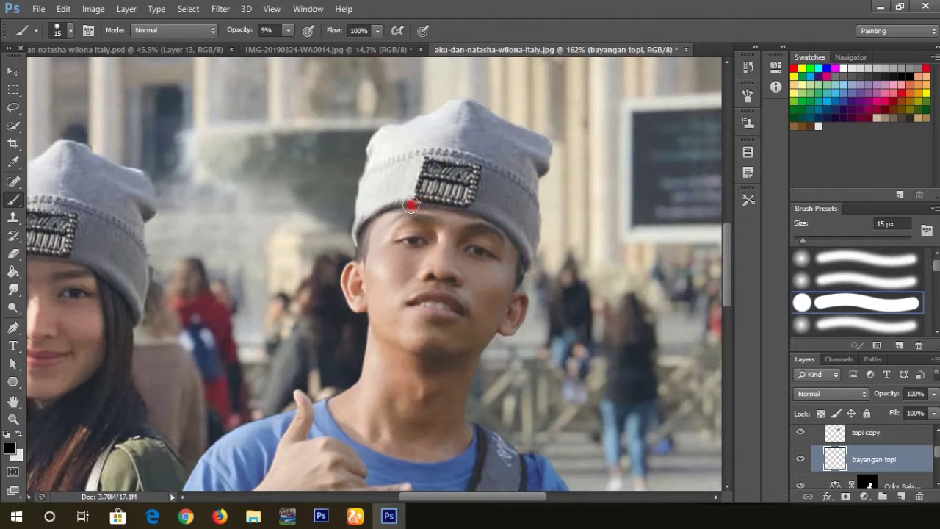
pyautogui.scroll(-5, 434, 258)
pyautogui.scroll(4, 434, 258)
pyautogui.scroll(-2, 434, 258)
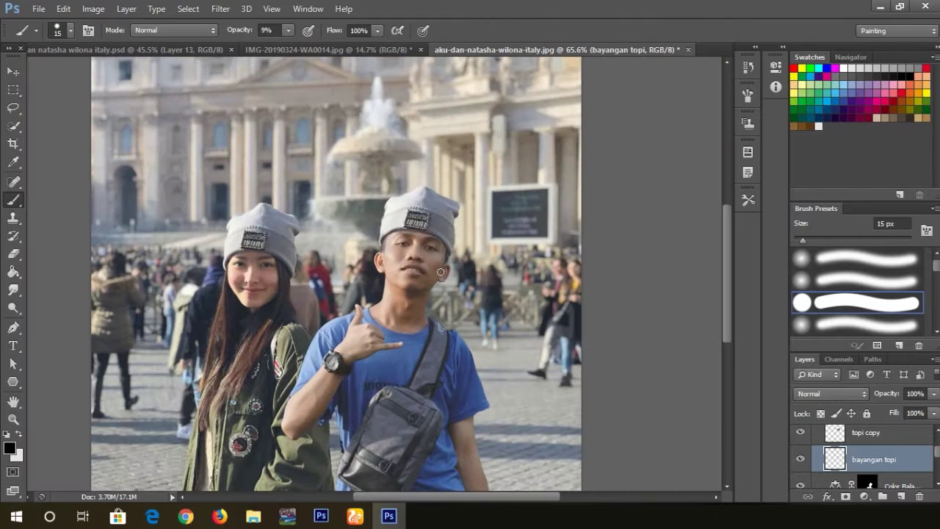
pyautogui.scroll(2, 433, 258)
pyautogui.scroll(-2, 340, 222)
pyautogui.scroll(1, 340, 221)
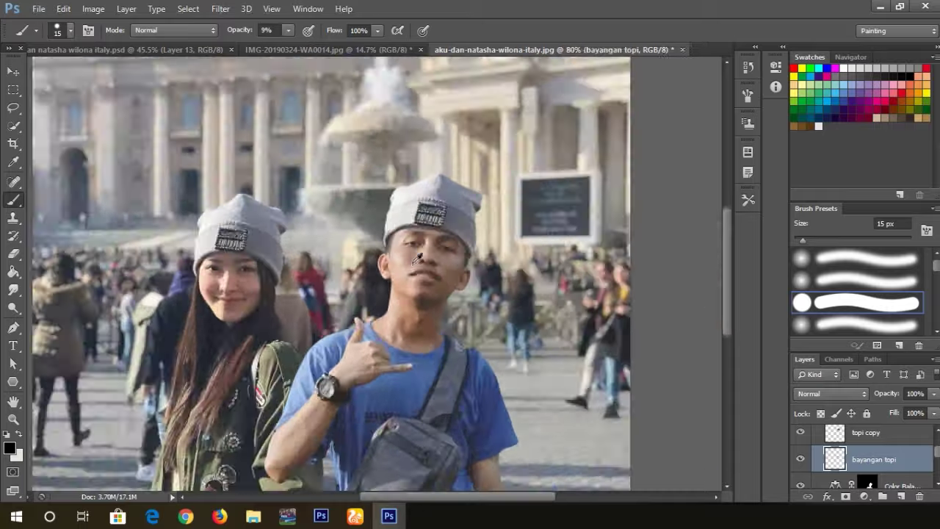
pyautogui.scroll(3, 406, 214)
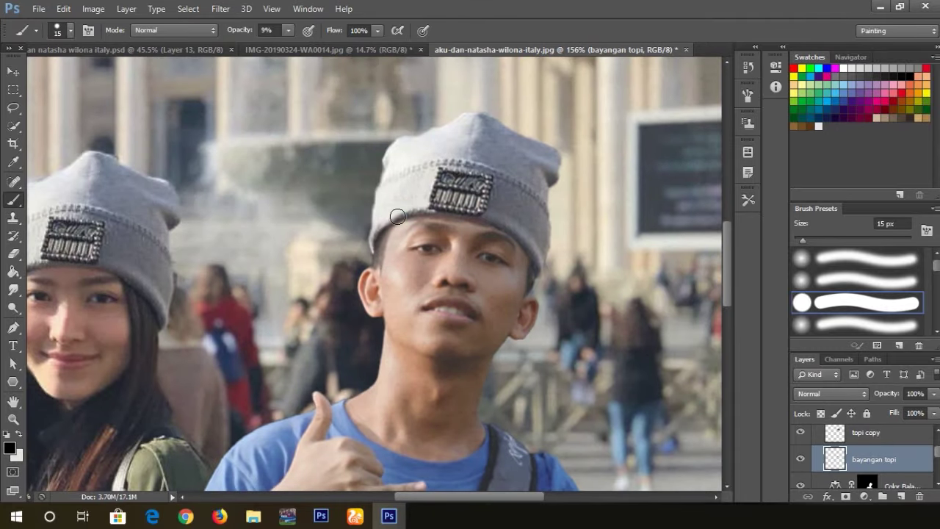
pyautogui.hotkey('ctrl', '0')
pyautogui.scroll(-2, 569, 271)
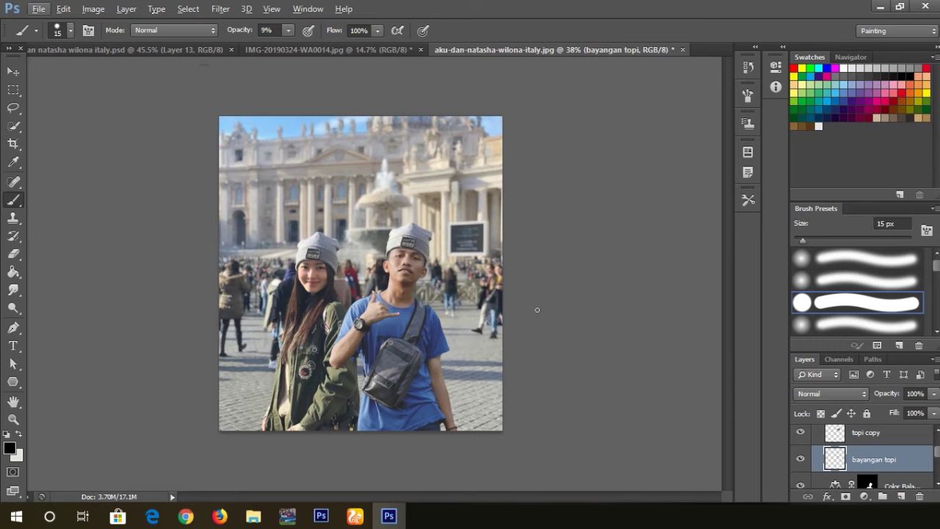
pyautogui.scroll(2, 537, 309)
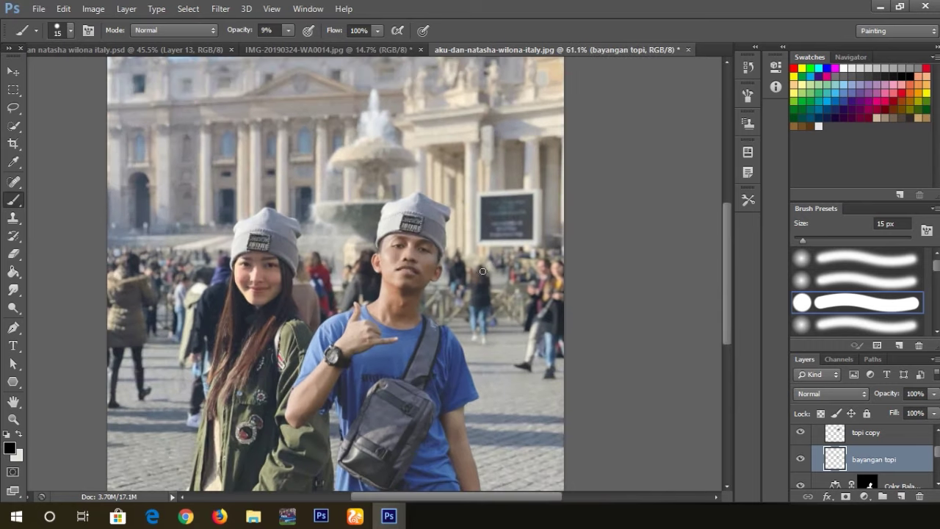
pyautogui.scroll(-2, 478, 257)
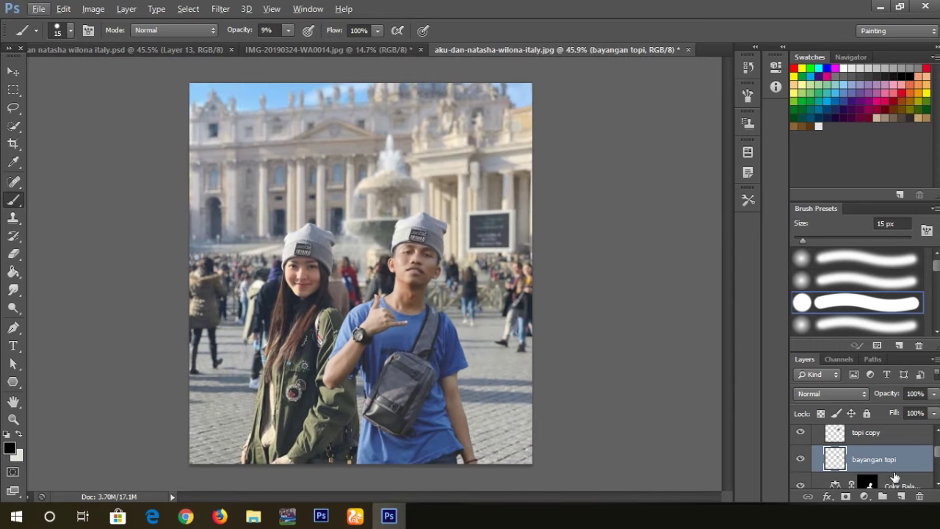
pyautogui.scroll(1, 883, 466)
pyautogui.scroll(2, 882, 463)
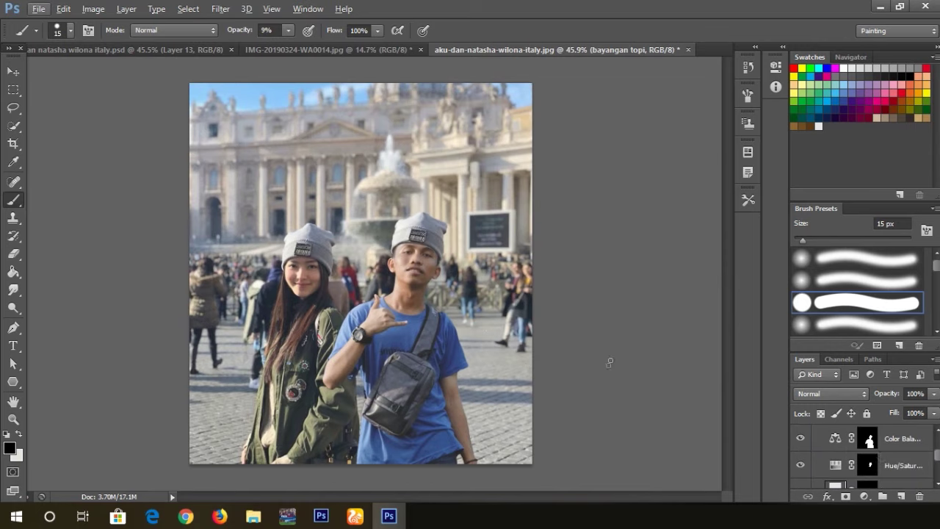
pyautogui.scroll(-2, 901, 457)
pyautogui.scroll(-1, 901, 457)
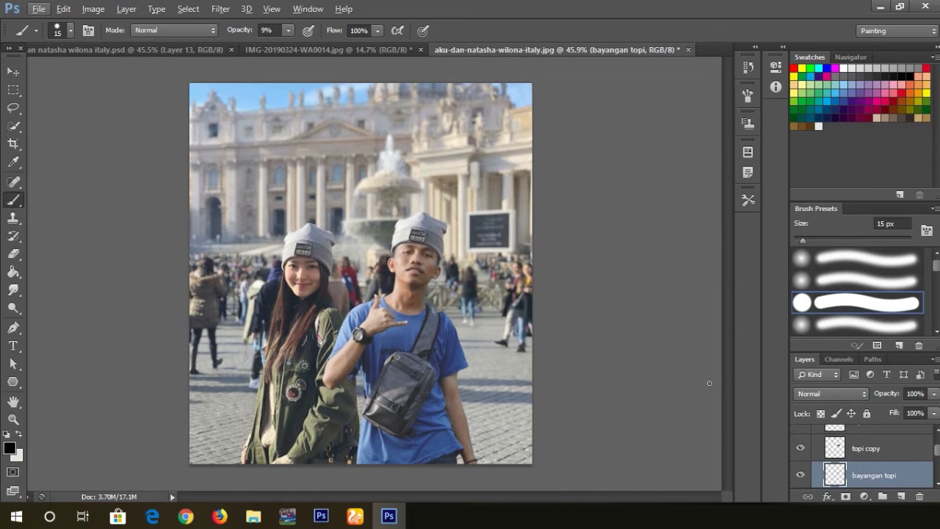
pyautogui.scroll(-2, 866, 457)
pyautogui.scroll(-2, 860, 449)
pyautogui.scroll(-2, 844, 446)
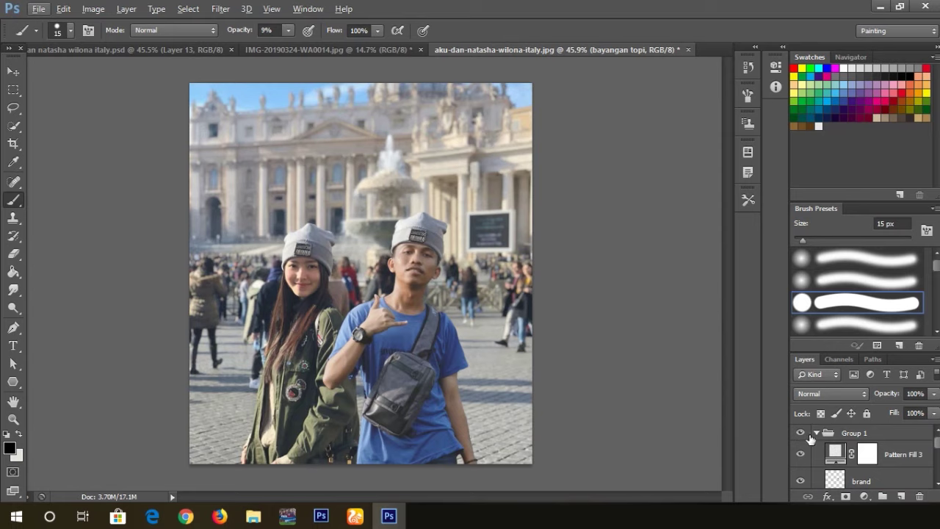
# - With Group 1 selected, add a Pattern Fill layer above it at 4% opacity
pyautogui.click(816, 434)
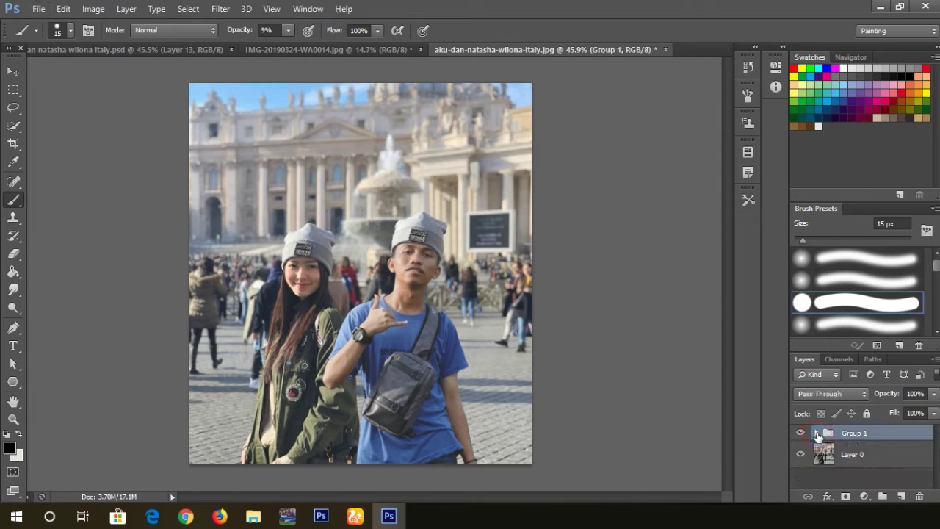
pyautogui.click(874, 460)
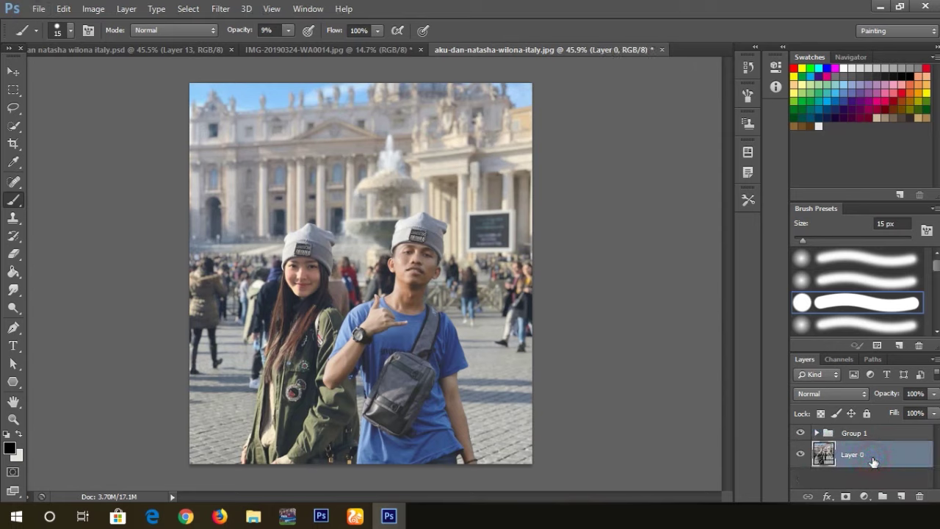
pyautogui.click(880, 434)
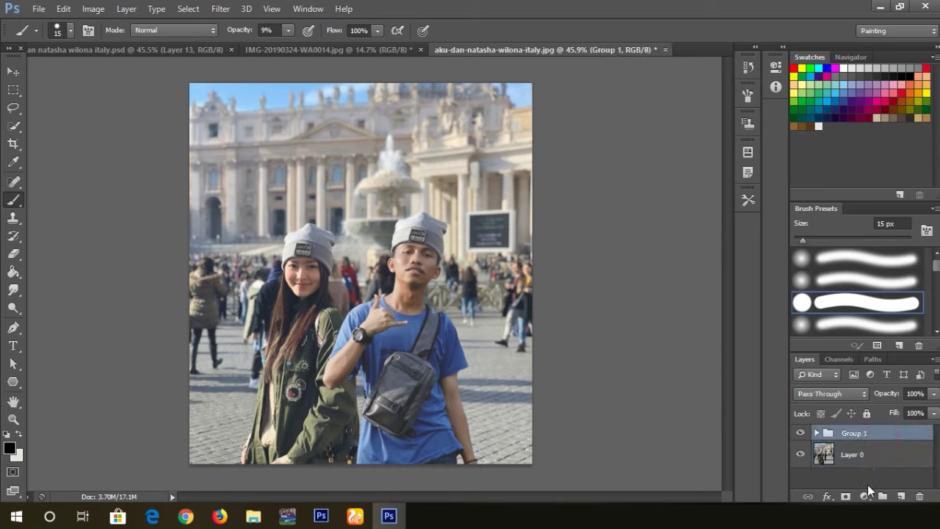
pyautogui.click(865, 496)
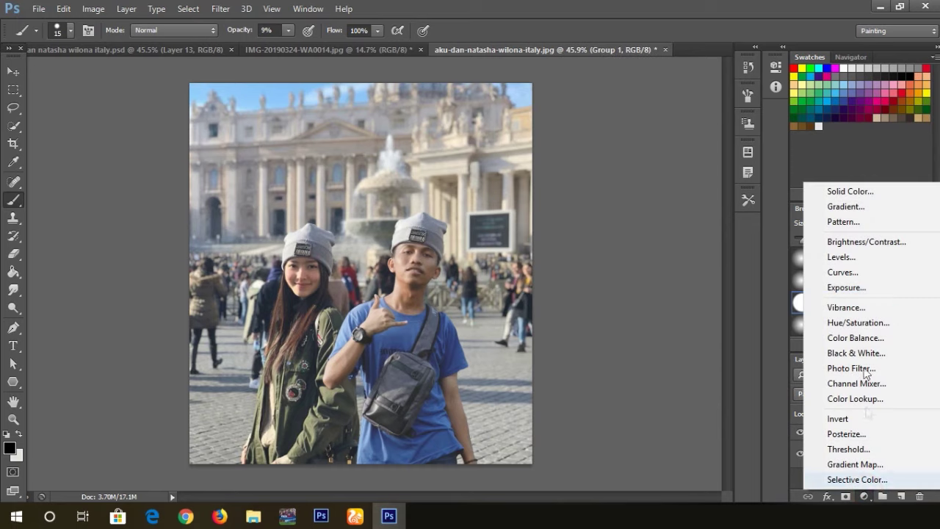
pyautogui.click(870, 222)
pyautogui.click(578, 168)
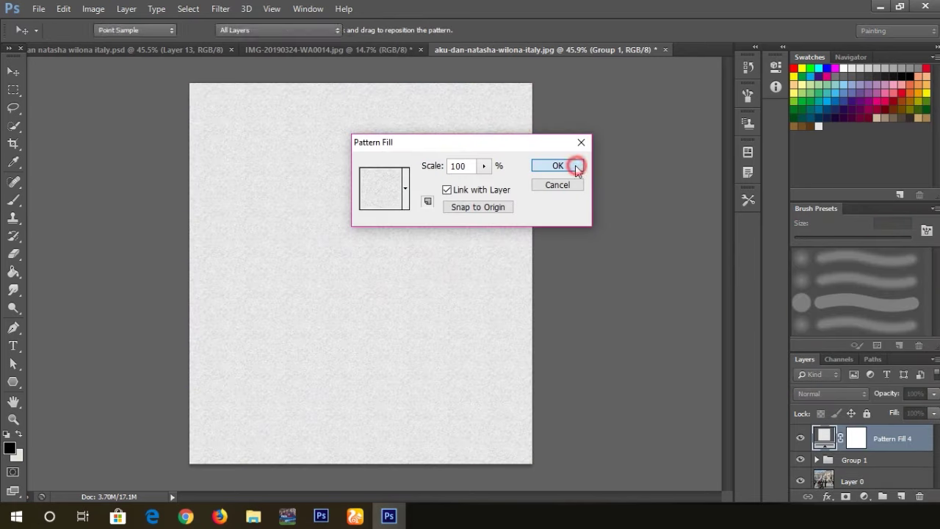
pyautogui.moveTo(934, 411); pyautogui.dragTo(870, 413)
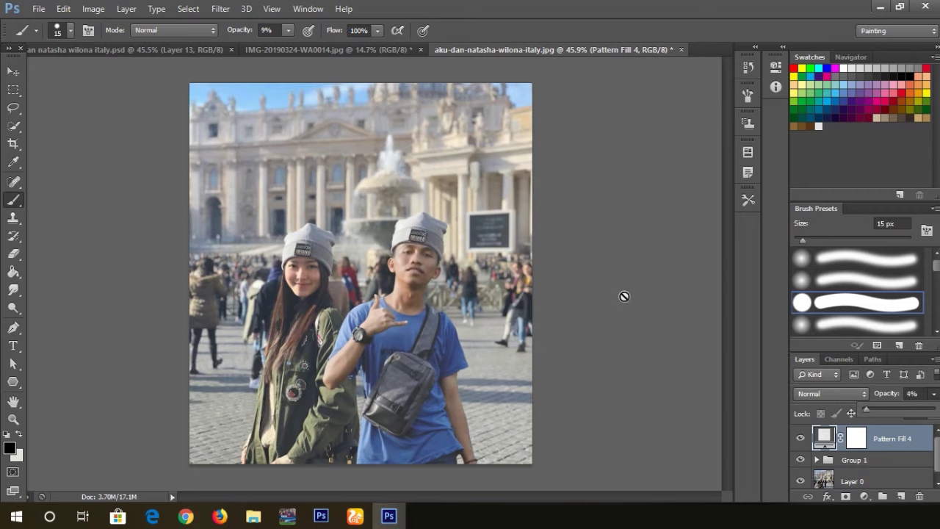
pyautogui.click(13, 71)
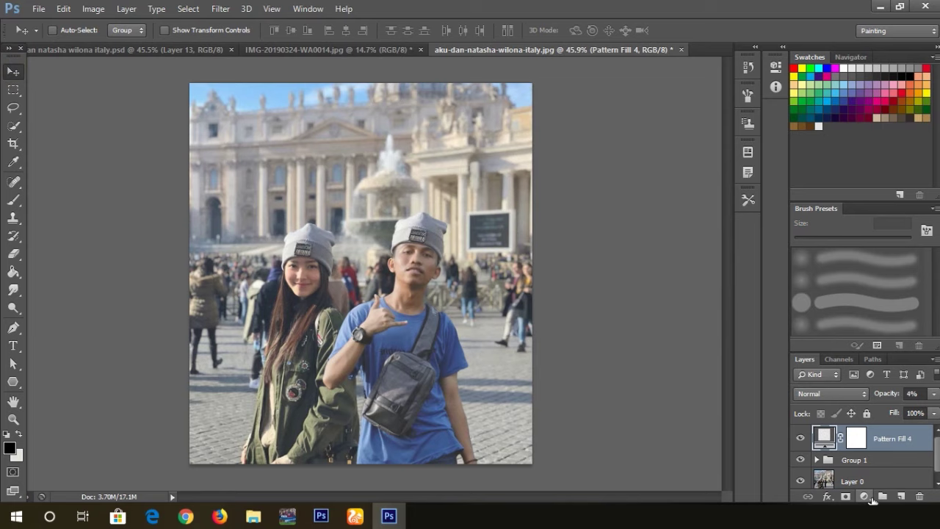
# - Add a Vibrance adjustment layer with vibrance -6 and saturation 0
pyautogui.click(870, 498)
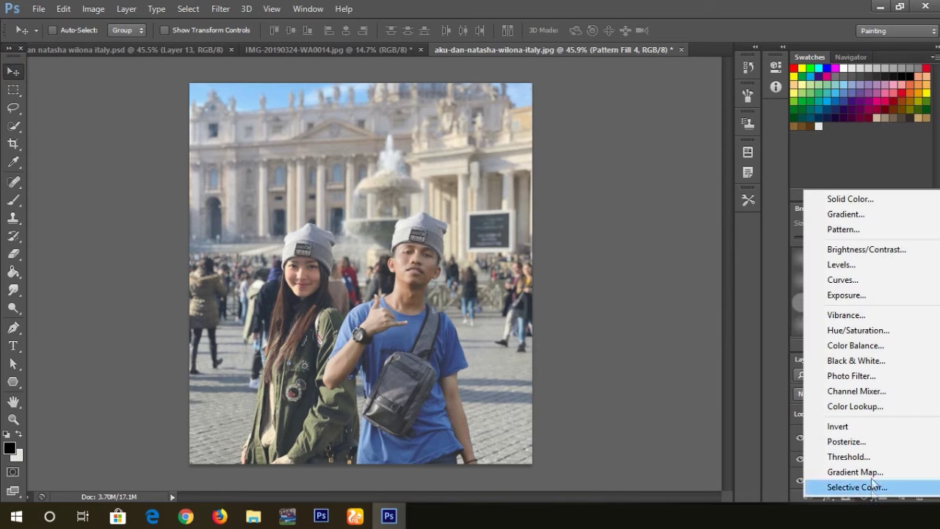
pyautogui.click(874, 316)
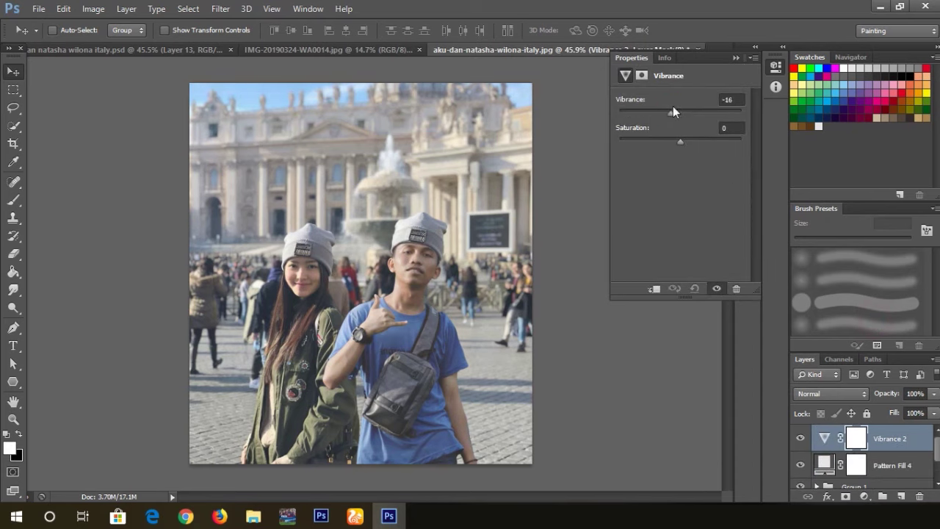
pyautogui.moveTo(673, 110); pyautogui.dragTo(674, 108)
pyautogui.moveTo(699, 139); pyautogui.dragTo(679, 140)
pyautogui.click(735, 57)
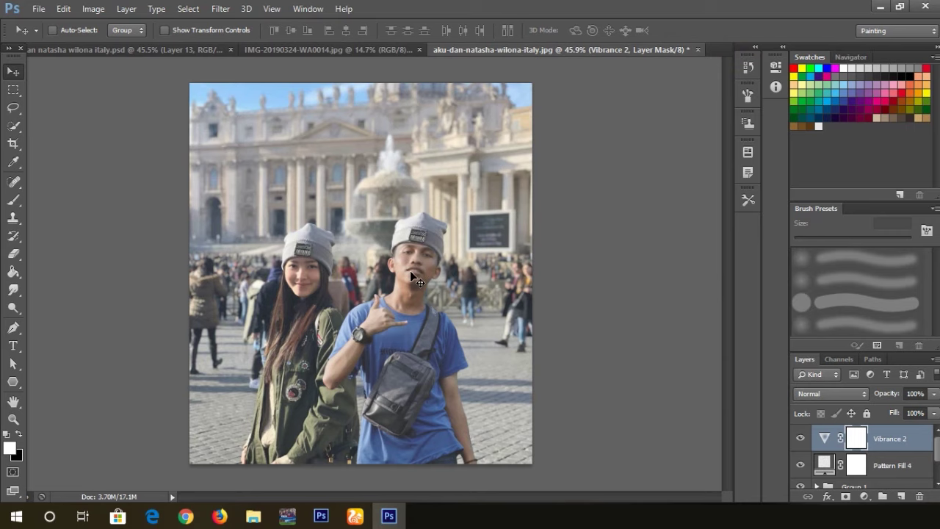
pyautogui.scroll(-3, 410, 270)
pyautogui.scroll(4, 409, 271)
pyautogui.scroll(-2, 410, 270)
pyautogui.scroll(-1, 514, 309)
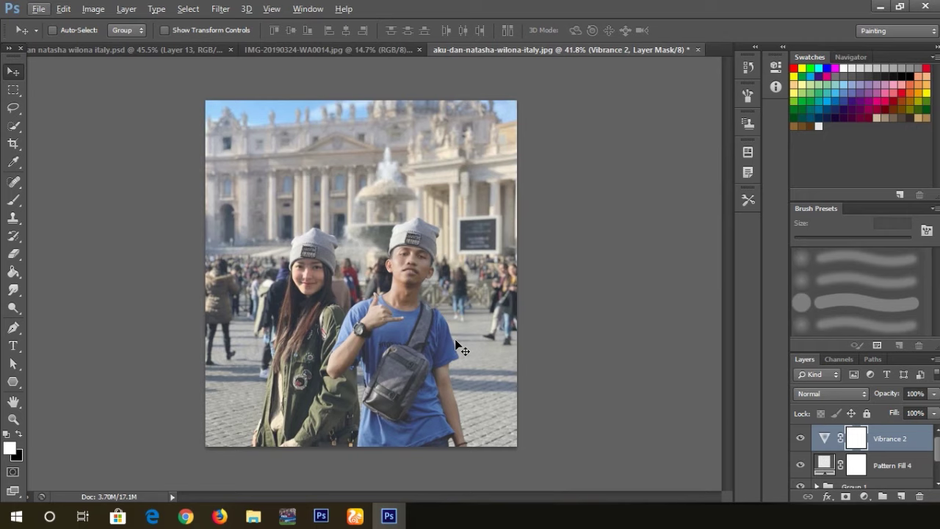
pyautogui.scroll(1, 437, 347)
pyautogui.scroll(-1, 437, 348)
pyautogui.scroll(2, 435, 344)
pyautogui.scroll(-2, 363, 132)
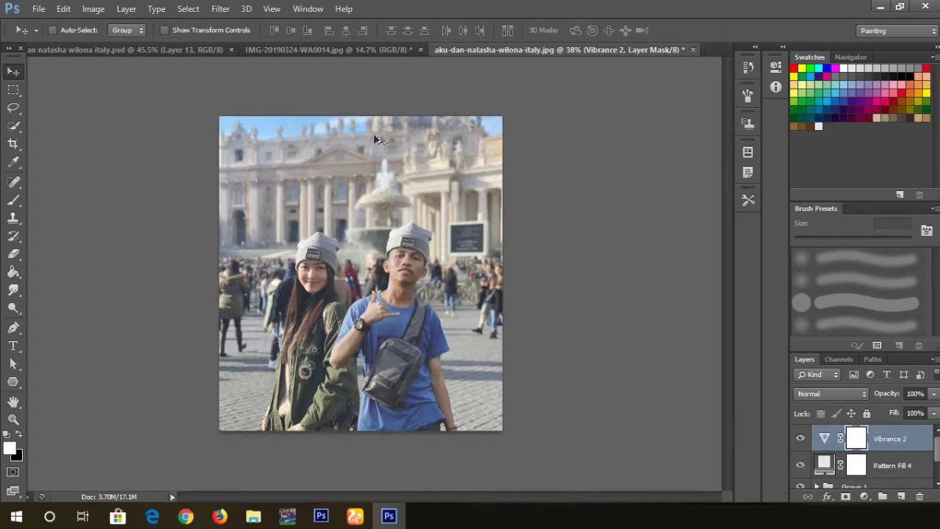
pyautogui.scroll(2, 386, 147)
pyautogui.scroll(1, 396, 155)
pyautogui.scroll(-2, 396, 155)
pyautogui.press('alt')
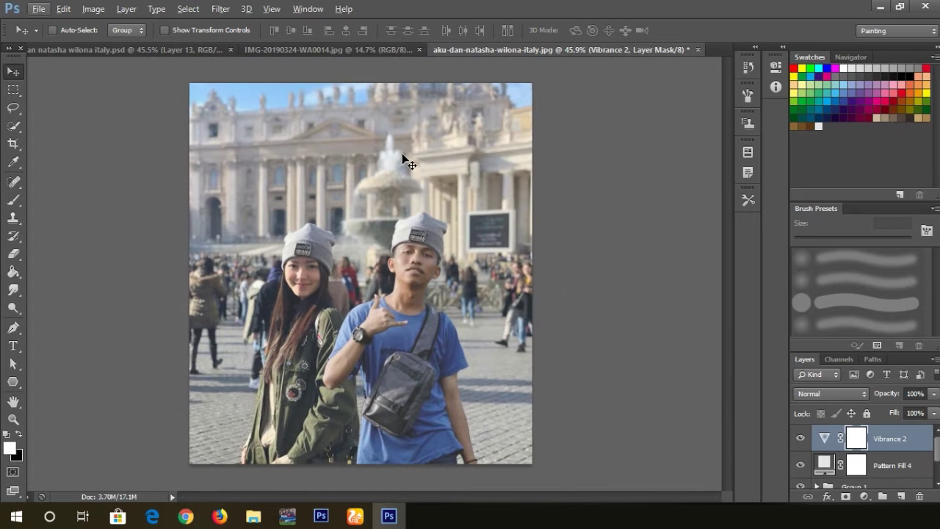